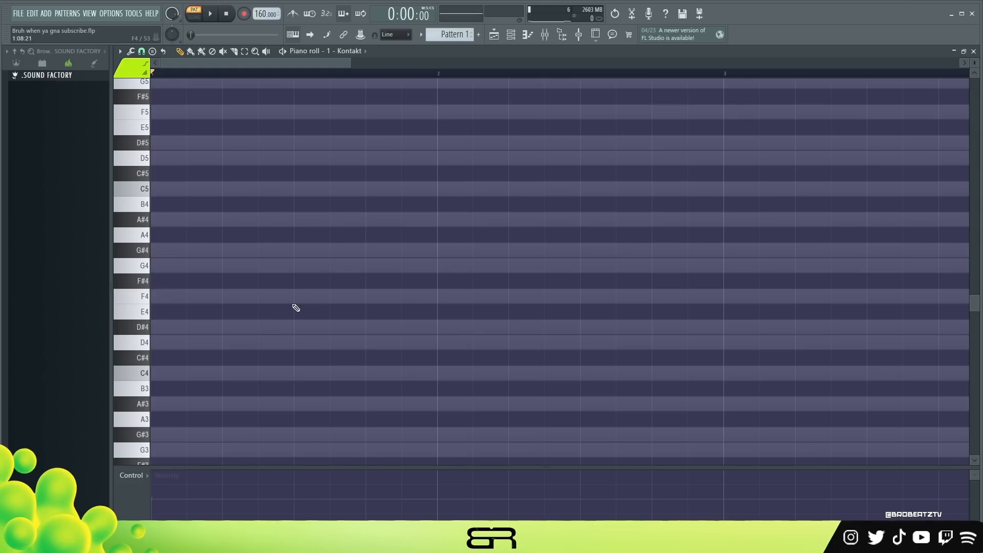
# Place a one-bar C4 note at bar 1 and helper notes from C#4 to F#4 starting halfway through the bar.
pyautogui.click(170, 378)
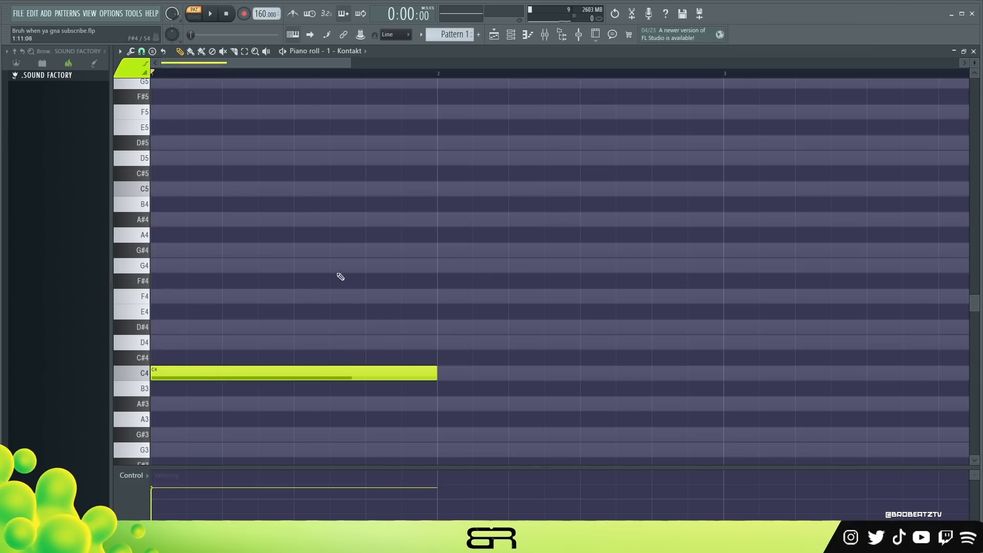
pyautogui.click(297, 357)
pyautogui.click(297, 341)
pyautogui.click(297, 327)
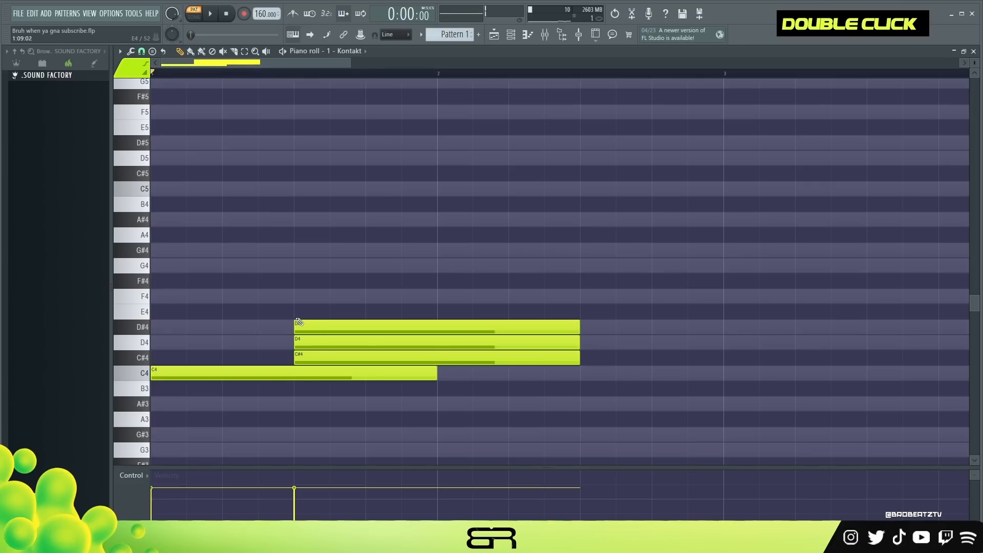
pyautogui.click(297, 311)
pyautogui.click(297, 296)
pyautogui.click(297, 280)
# Add a one-bar G4 note at the start of bar 1 and delete the six helper notes from C#4 to F#4.
pyautogui.click(172, 280)
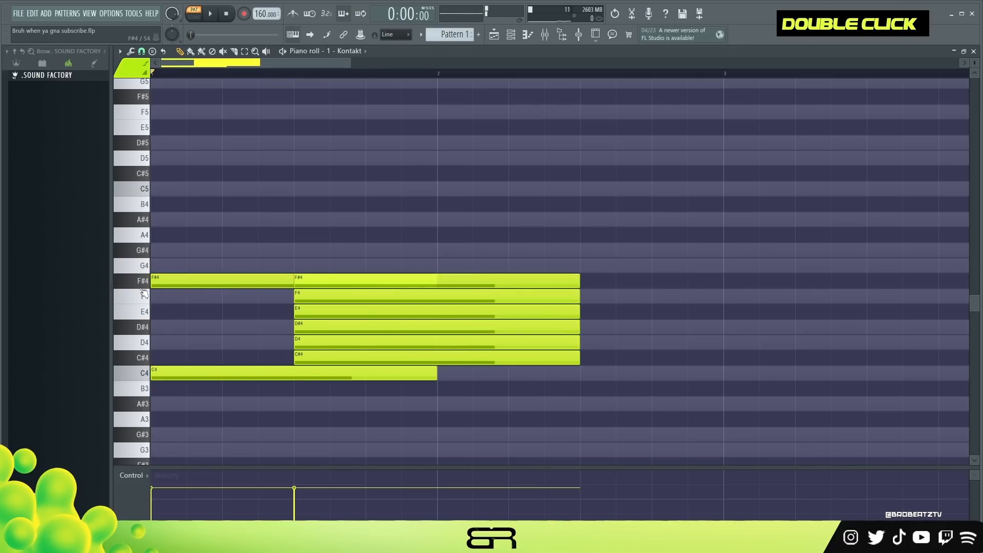
pyautogui.moveTo(172, 280); pyautogui.dragTo(172, 263)
pyautogui.rightClick(489, 280)
pyautogui.rightClick(486, 295)
pyautogui.rightClick(483, 311)
pyautogui.rightClick(481, 326)
pyautogui.rightClick(479, 342)
pyautogui.rightClick(476, 358)
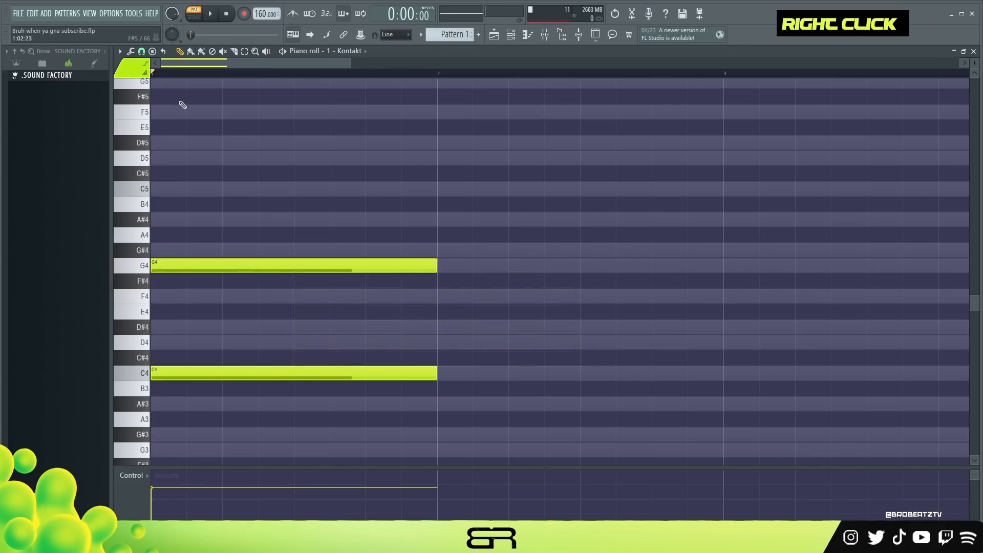
# Try stamping a Fifth chord in bar 2 and delete the stamped notes.
pyautogui.click(153, 52)
pyautogui.click(167, 84)
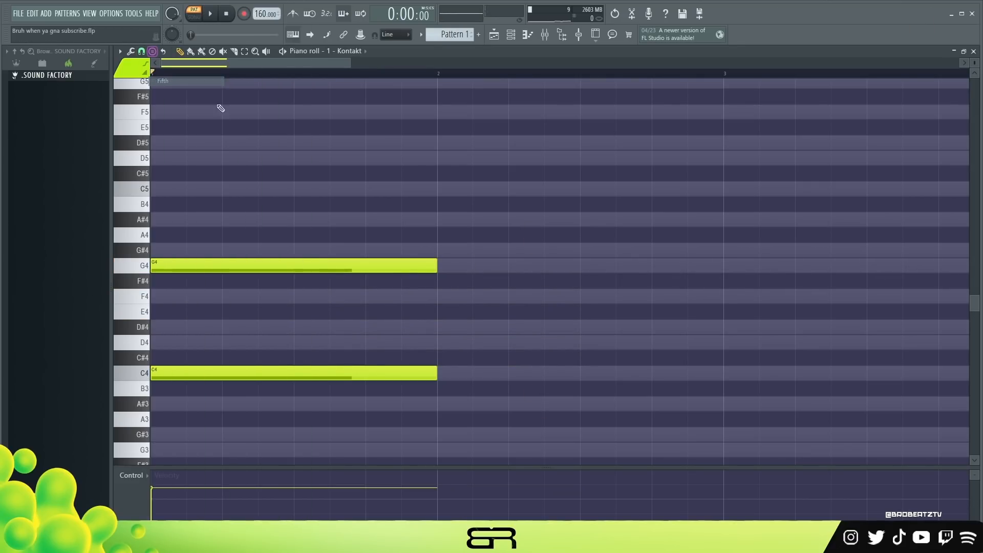
pyautogui.click(456, 387)
pyautogui.moveTo(456, 387); pyautogui.dragTo(448, 367)
pyautogui.rightClick(517, 235)
pyautogui.rightClick(516, 265)
pyautogui.rightClick(515, 372)
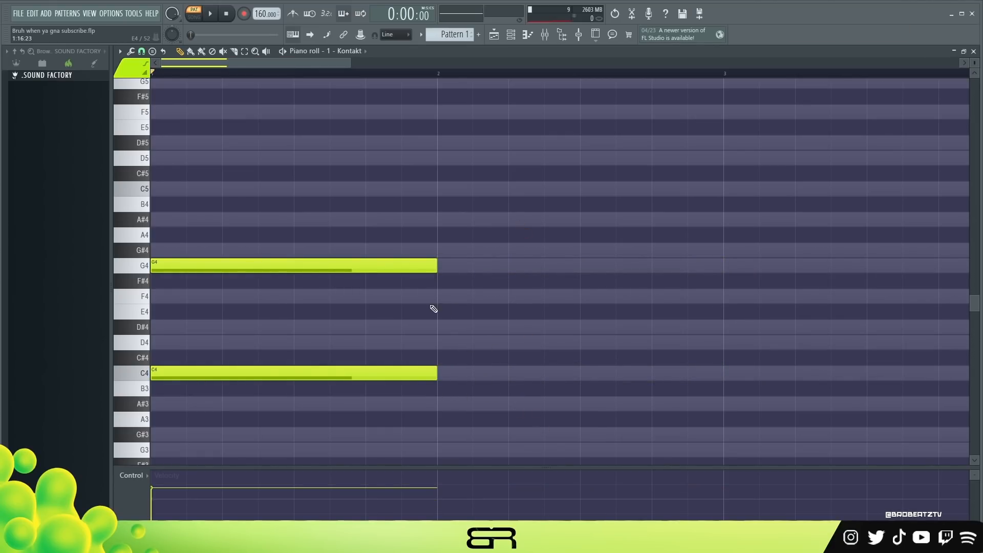
# Try a D#4 and B4 note pair in bar 2 and delete both notes.
pyautogui.click(445, 324)
pyautogui.click(463, 203)
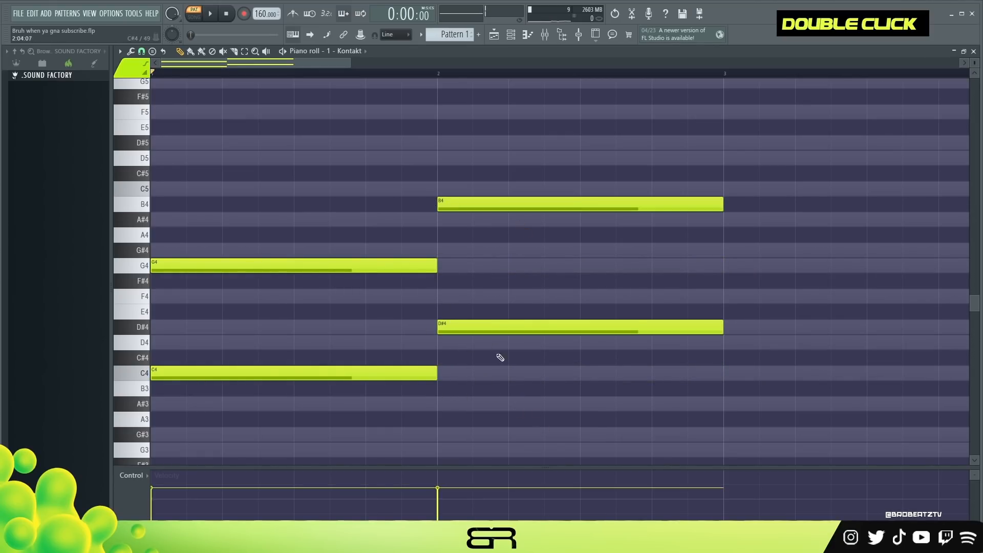
pyautogui.rightClick(486, 327)
pyautogui.rightClick(486, 204)
# Duplicate the C4 and G4 notes one octave higher to C5 and G5.
pyautogui.moveTo(190, 242)
pyautogui.mouseDown()
pyautogui.moveTo(198, 264)
pyautogui.moveTo(369, 384)
pyautogui.moveTo(379, 381)
pyautogui.mouseUp()
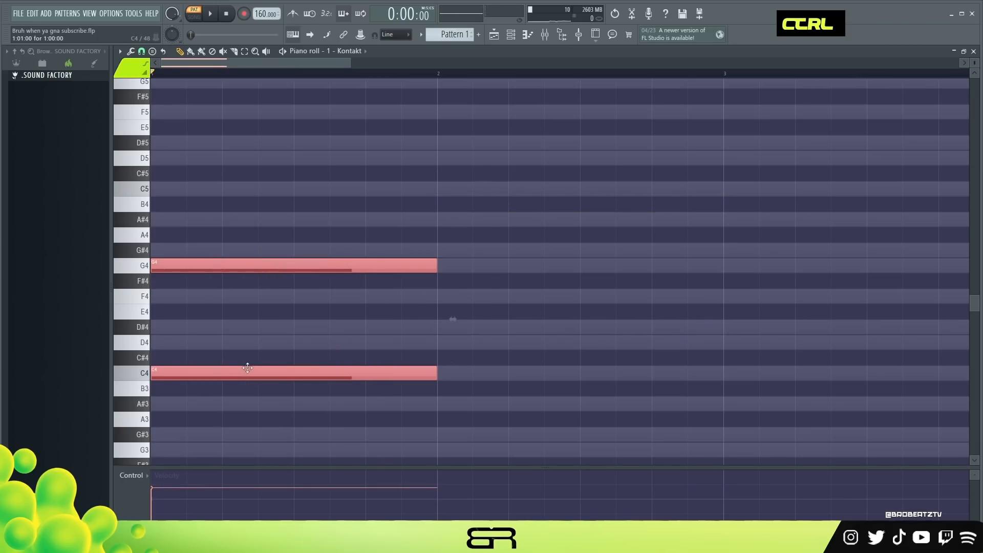
pyautogui.moveTo(183, 374); pyautogui.dragTo(164, 364)
pyautogui.hotkey('ctrl', 'Up')
pyautogui.hotkey('ctrl', 'Down')
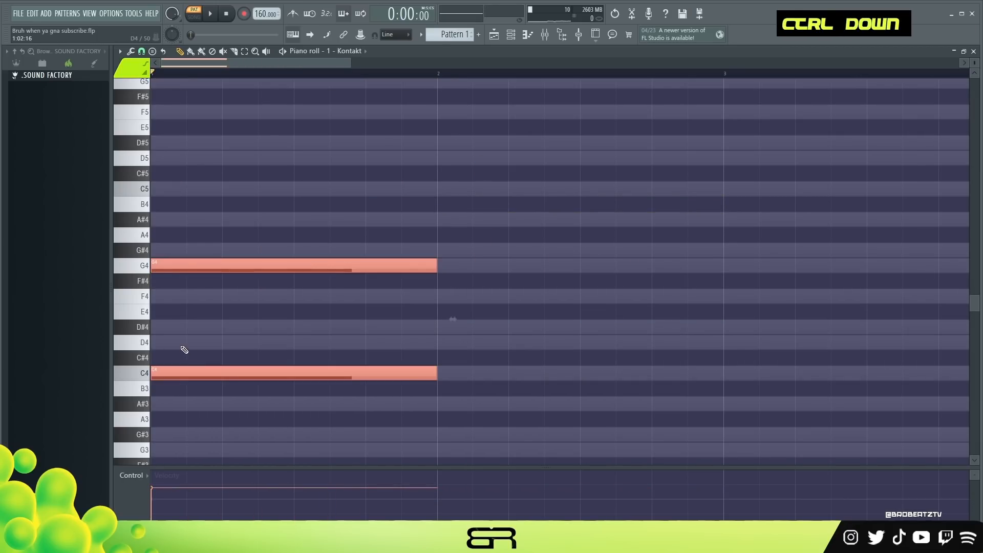
pyautogui.hotkey('ctrl', 'Up')
pyautogui.scroll(1, 169, 356)
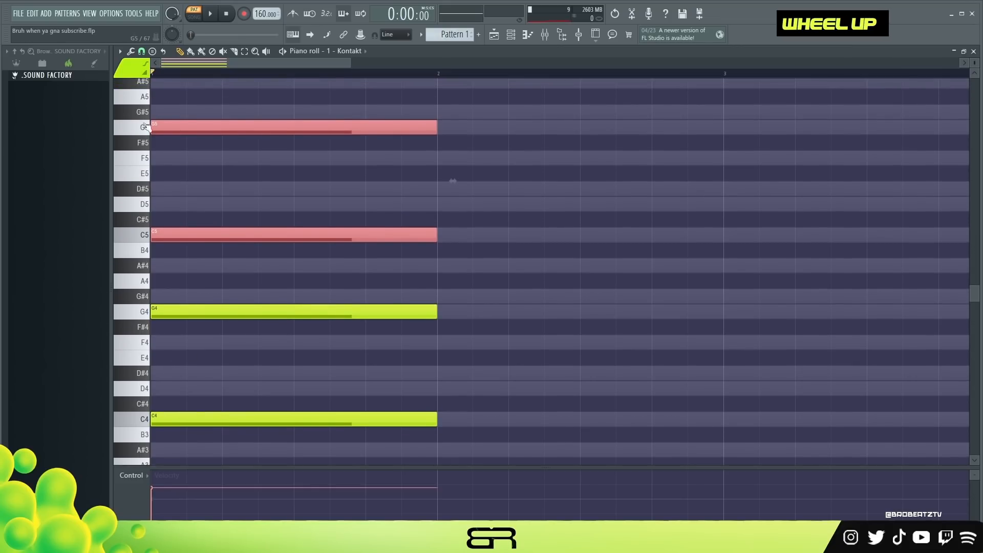
pyautogui.rightClick(383, 171)
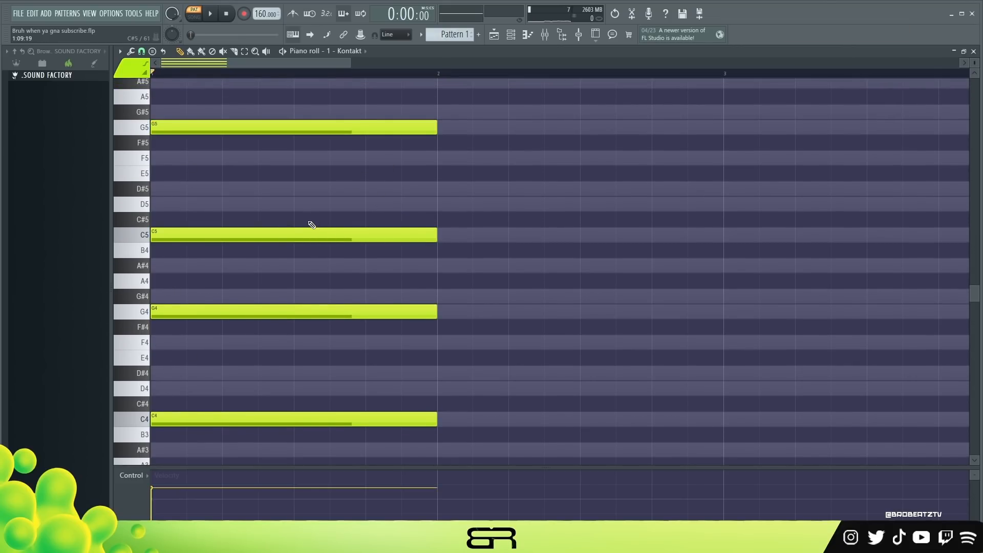
# Try stacking copies of the G4 note at A#4, D5 and F5, and delete the copies.
pyautogui.keyDown('ctrl'); pyautogui.click(201, 314); pyautogui.keyUp('ctrl')
pyautogui.moveTo(187, 313); pyautogui.dragTo(192, 265)
pyautogui.moveTo(191, 266); pyautogui.dragTo(180, 153)
pyautogui.rightClick(181, 156)
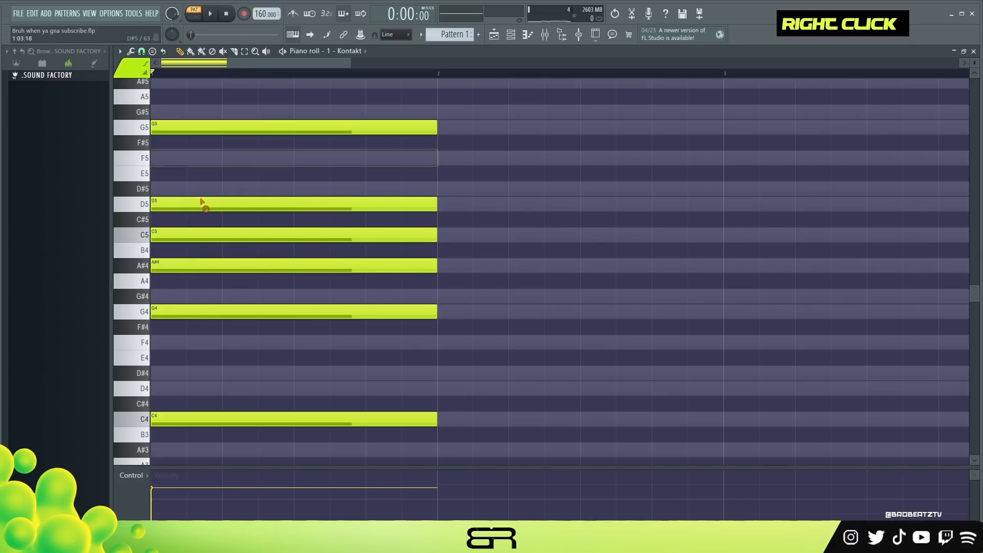
pyautogui.rightClick(205, 204)
pyautogui.rightClick(189, 265)
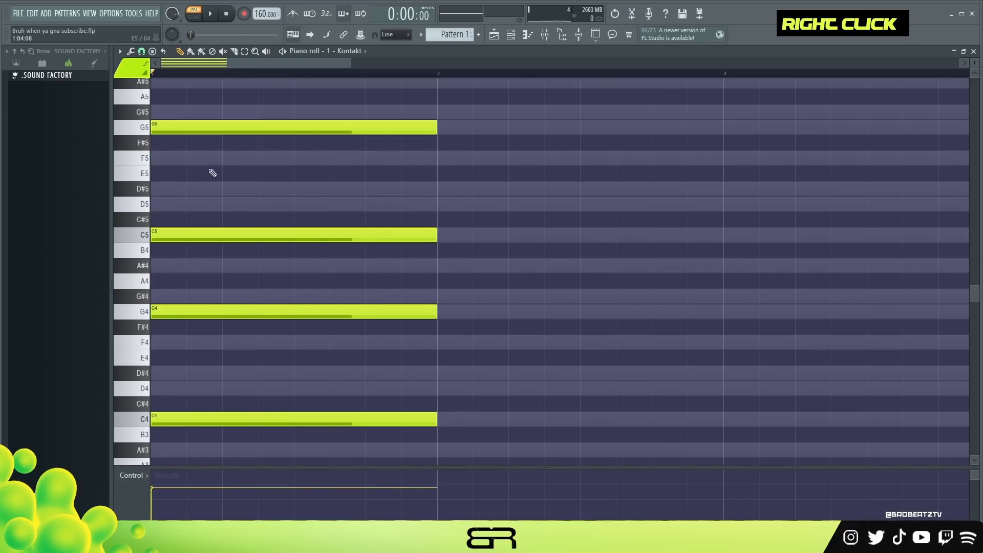
# Add D5, D#5 and F5 notes to the chord and lengthen all its notes to two bars.
pyautogui.moveTo(162, 128); pyautogui.dragTo(401, 128)
pyautogui.keyDown('ctrl'); pyautogui.click(177, 233); pyautogui.keyUp('ctrl')
pyautogui.moveTo(194, 233); pyautogui.dragTo(203, 154)
pyautogui.rightClick(665, 216)
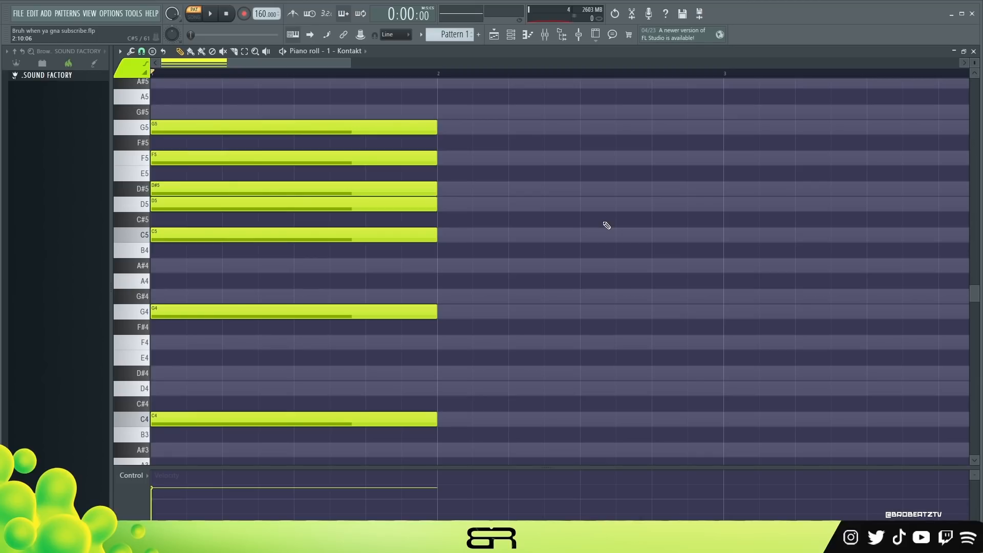
pyautogui.moveTo(449, 122); pyautogui.dragTo(180, 407)
pyautogui.keyDown('ctrl'); pyautogui.click(433, 337); pyautogui.keyUp('ctrl')
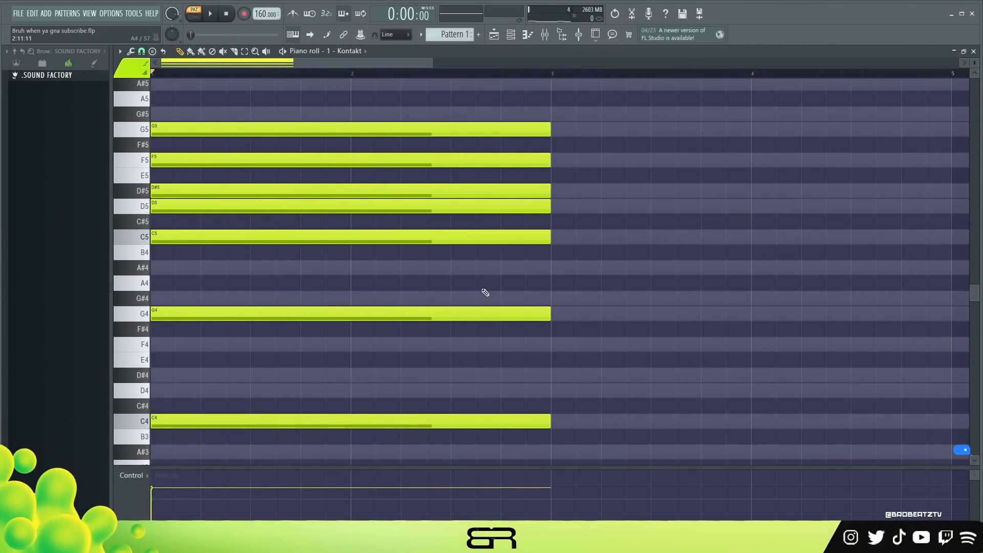
# Try B4, C#5 and E5 notes at bar 3 and delete them.
pyautogui.click(561, 253)
pyautogui.click(561, 220)
pyautogui.click(580, 176)
pyautogui.rightClick(605, 176)
pyautogui.rightClick(609, 222)
pyautogui.rightClick(612, 252)
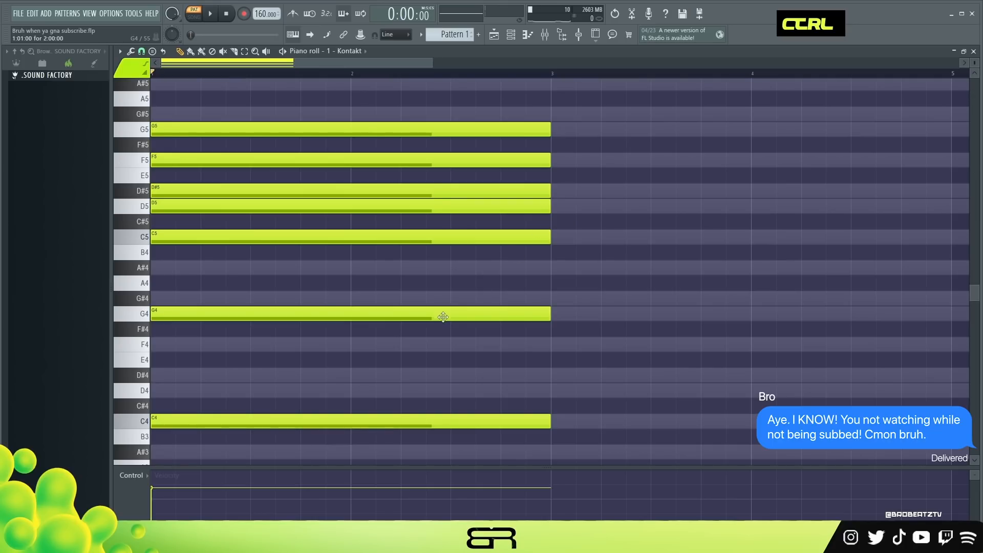
# Shorten the C4 note to one bar and duplicate it at the start of bar 2.
pyautogui.keyDown('ctrl'); pyautogui.click(514, 419); pyautogui.keyUp('ctrl')
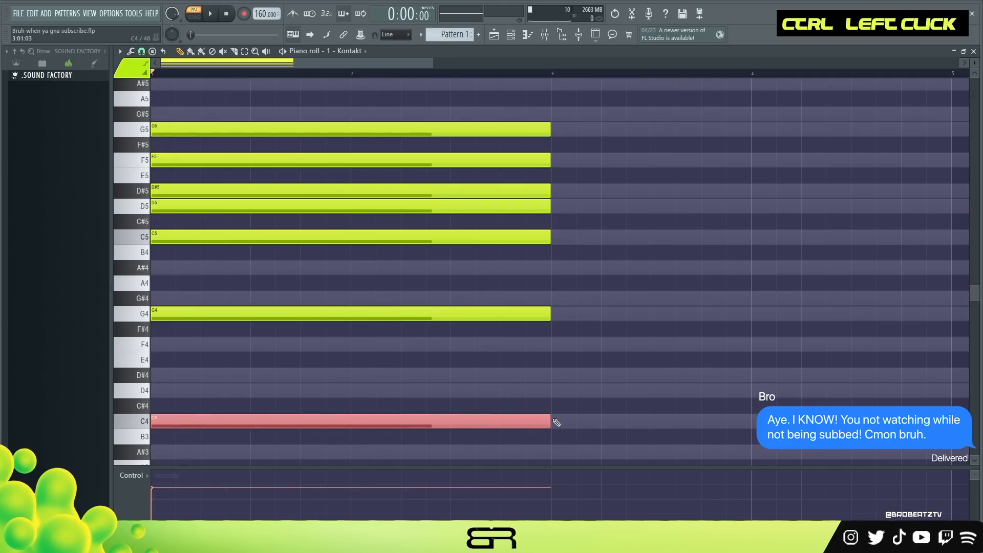
pyautogui.moveTo(550, 420); pyautogui.dragTo(349, 421)
pyautogui.keyDown('ctrl'); pyautogui.doubleClick(174, 421); pyautogui.keyUp('ctrl')
pyautogui.moveTo(174, 421); pyautogui.dragTo(373, 415)
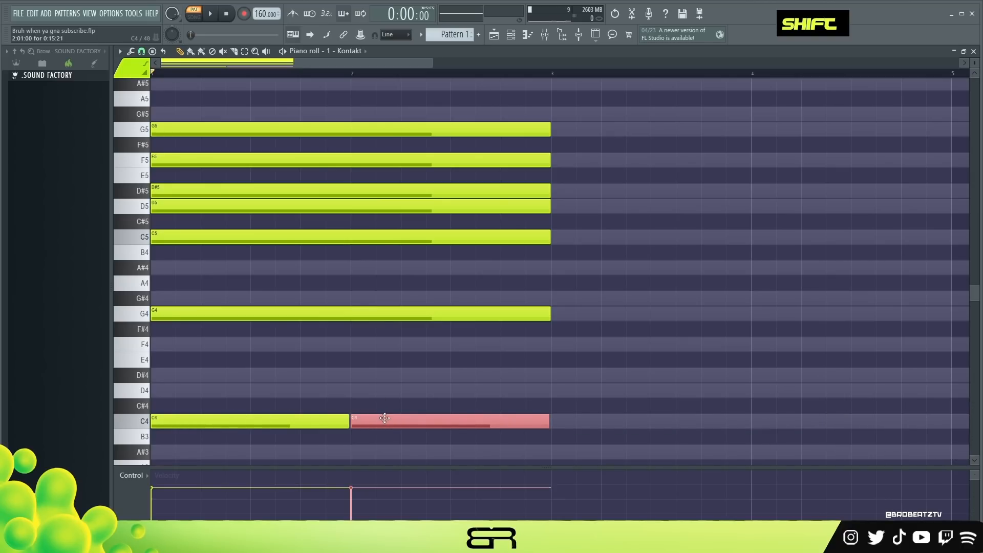
pyautogui.rightClick(388, 394)
# Play back the pattern and slightly lower the velocity of all notes.
pyautogui.press('space')
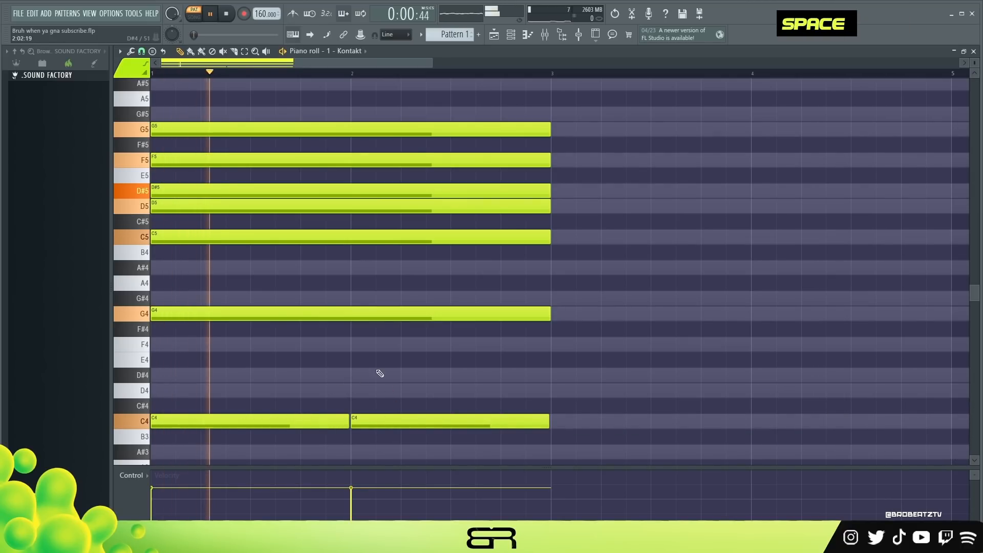
pyautogui.hotkey('ctrl', 'a')
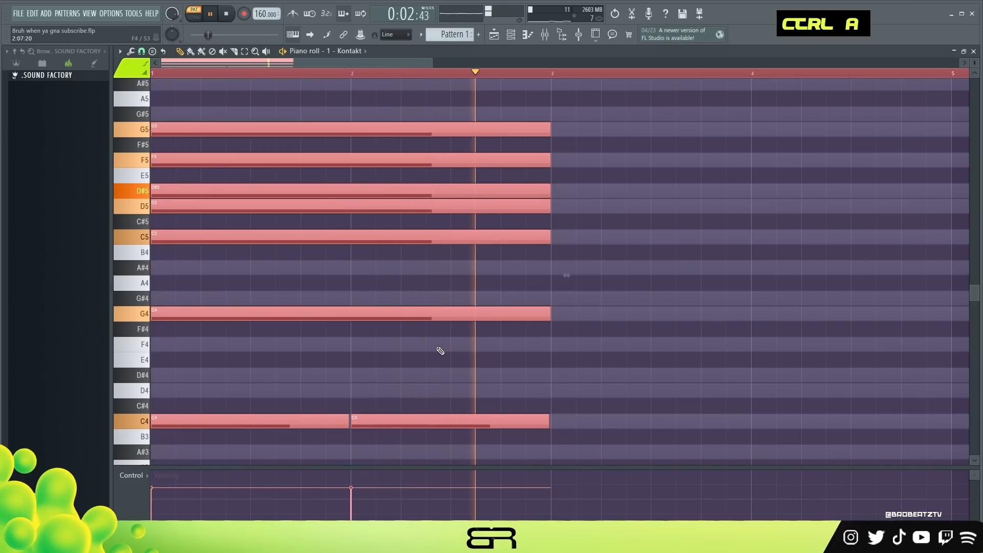
pyautogui.press('space')
pyautogui.keyDown('alt'); pyautogui.scroll(-2, 441, 350); pyautogui.keyUp('alt')
pyautogui.rightClick(426, 334)
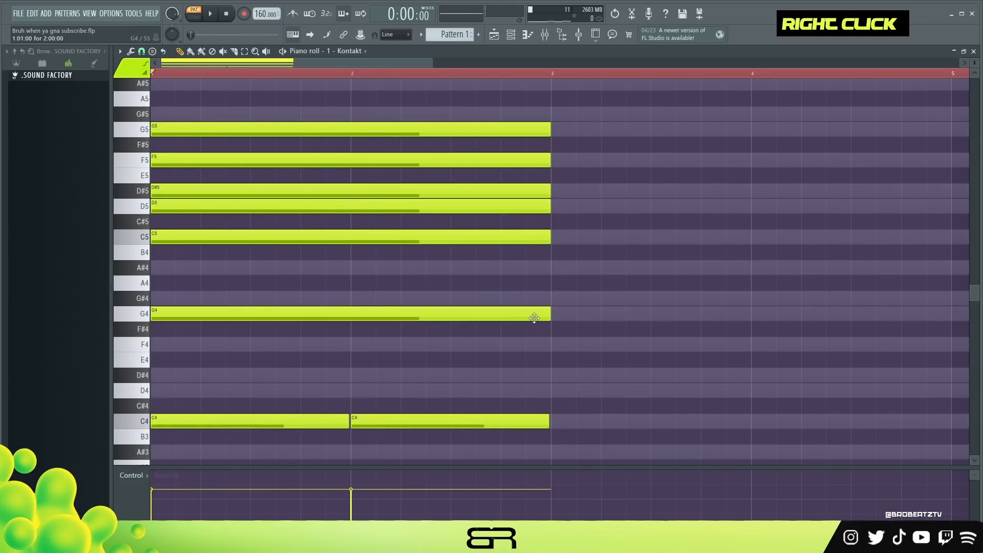
# Shorten the G4 note to the second half of bar 1 and duplicate it in the second half of bar 2.
pyautogui.keyDown('ctrl'); pyautogui.moveTo(476, 292); pyautogui.dragTo(154, 421); pyautogui.keyUp('ctrl')
pyautogui.rightClick(180, 398)
pyautogui.keyDown('ctrl'); pyautogui.moveTo(547, 314); pyautogui.dragTo(296, 316); pyautogui.keyUp('ctrl')
pyautogui.keyDown('shift'); pyautogui.moveTo(284, 315); pyautogui.dragTo(484, 315); pyautogui.keyUp('shift')
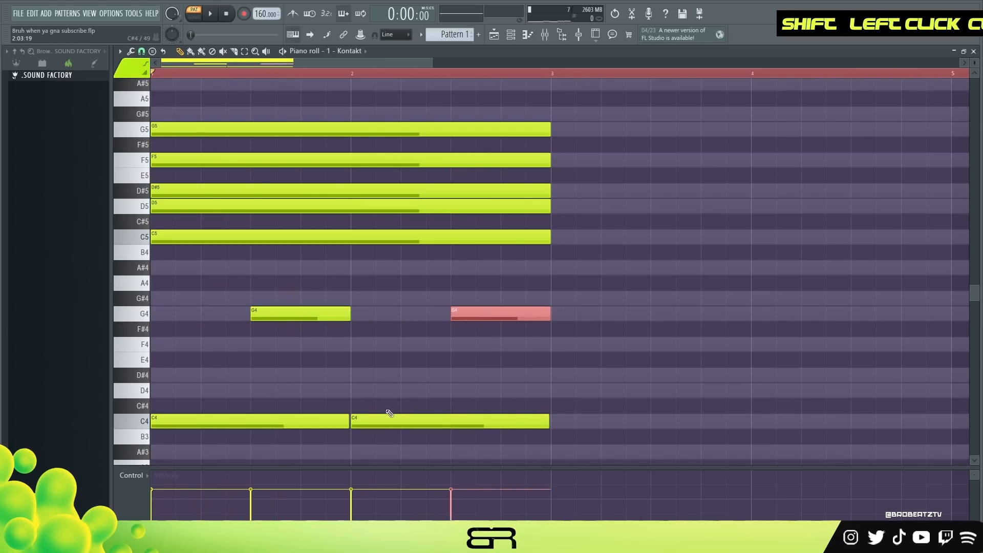
pyautogui.keyDown('ctrl'); pyautogui.moveTo(390, 411); pyautogui.dragTo(467, 413); pyautogui.keyUp('ctrl')
pyautogui.rightClick(479, 406)
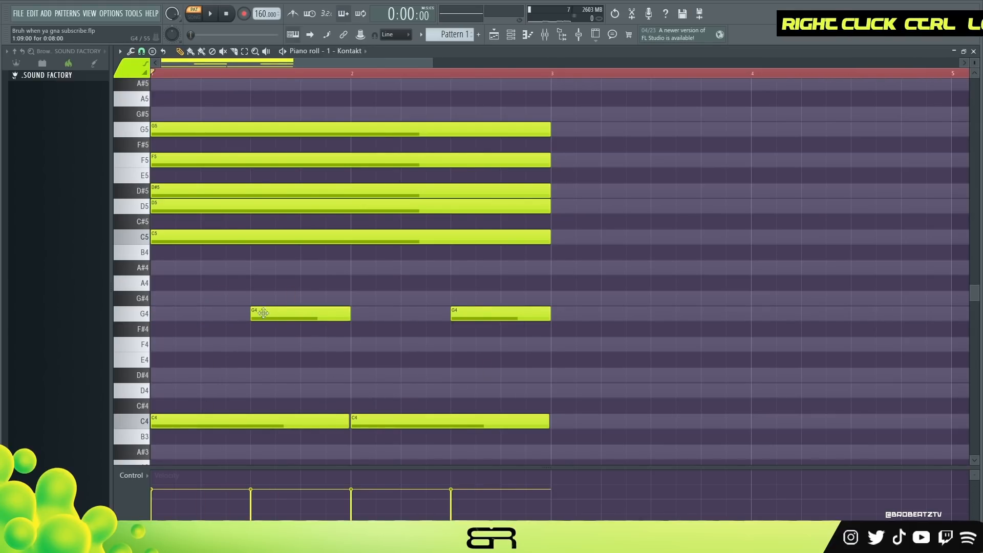
# Play back the pattern to check the C4 and G4 bass rhythm.
pyautogui.press('space')
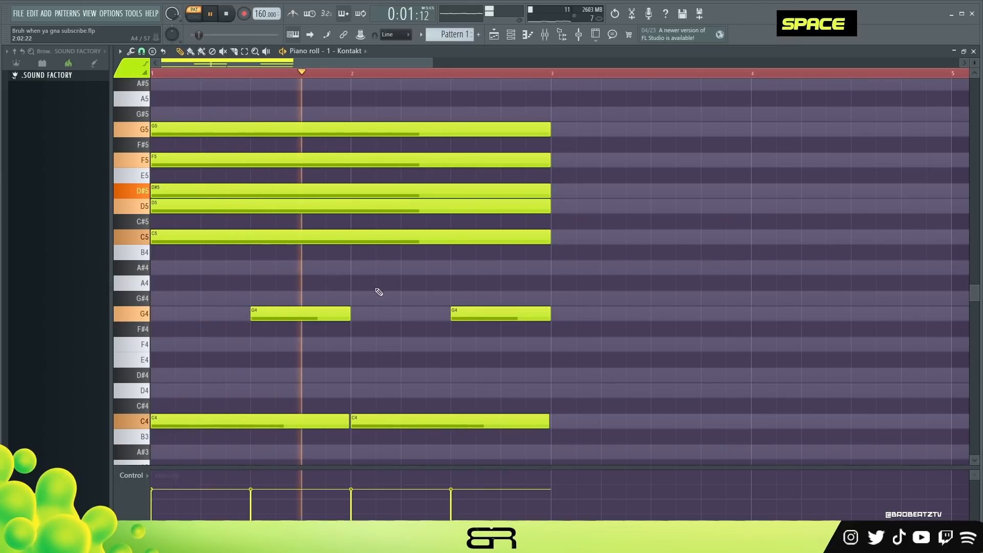
pyautogui.press('space')
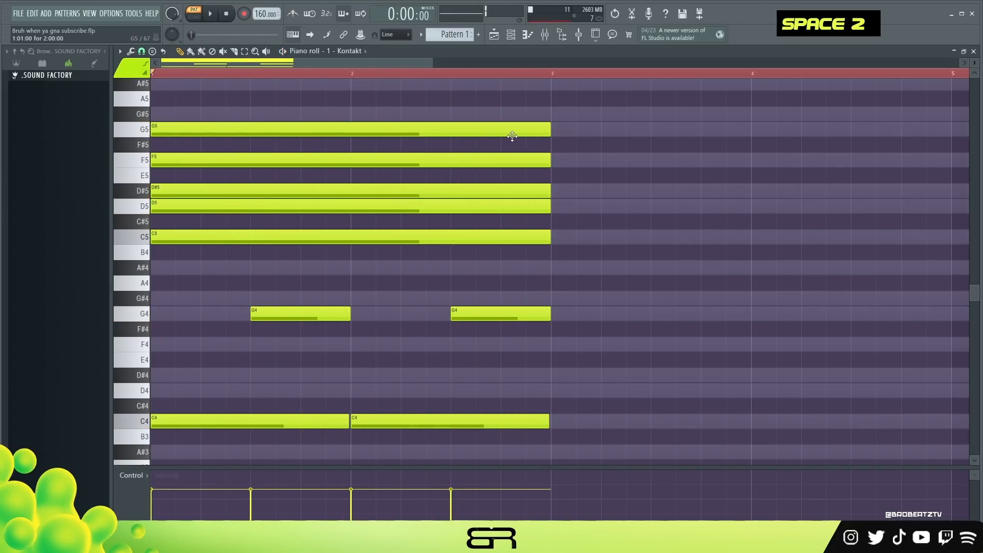
pyautogui.moveTo(578, 276); pyautogui.dragTo(151, 429)
pyautogui.rightClick(220, 362)
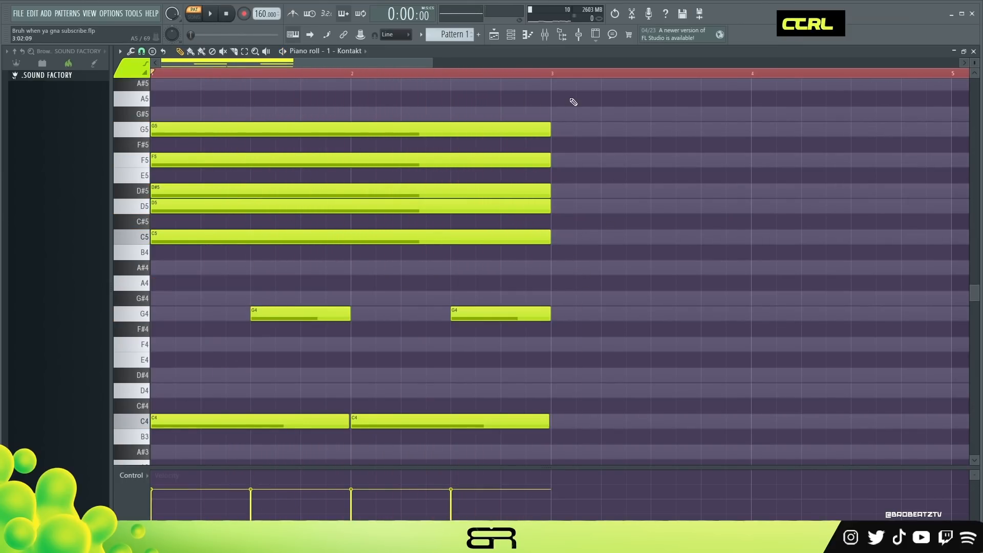
# Shorten the five upper notes, C5, D5, D#5, F5 and G5, to eighth notes at the start of bar 1.
pyautogui.moveTo(554, 107); pyautogui.dragTo(174, 258)
pyautogui.scroll(2, 197, 81)
pyautogui.scroll(-2, 198, 82)
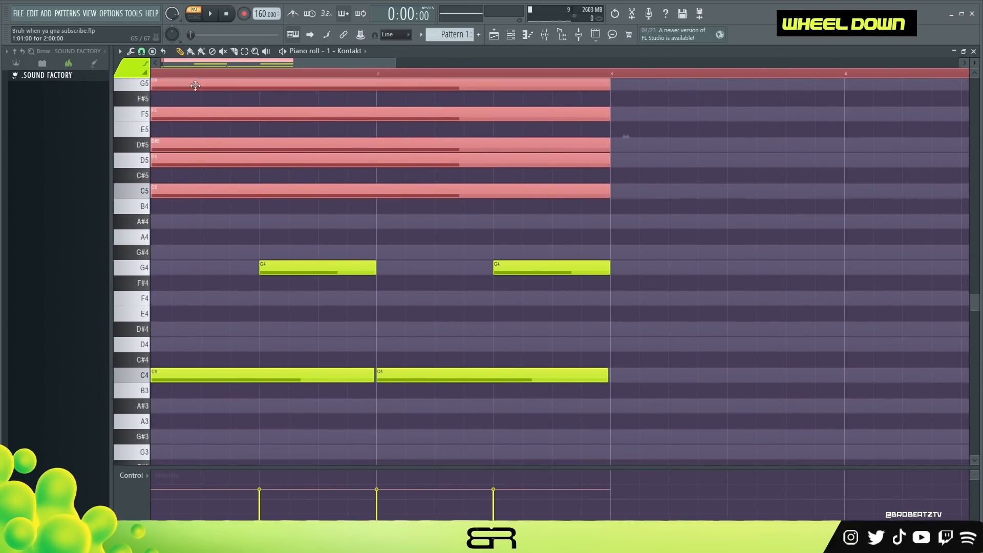
pyautogui.scroll(2, 199, 78)
pyautogui.scroll(2, 205, 75)
pyautogui.keyDown('ctrl'); pyautogui.moveTo(186, 106); pyautogui.dragTo(233, 282); pyautogui.keyUp('ctrl')
pyautogui.hotkey('shift', 'd')
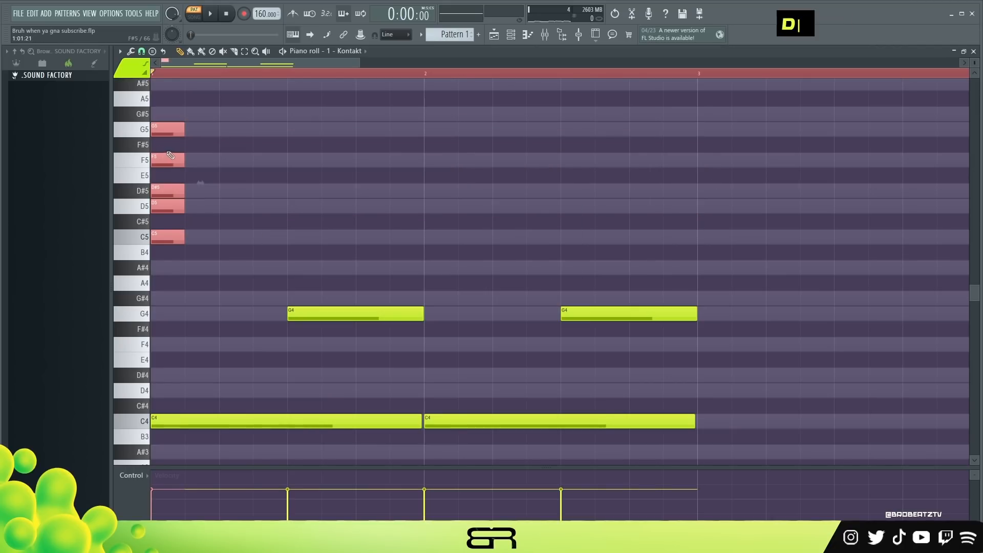
# Stagger the upper notes: G5 on the second eighth of bar 1, F5 on the third, and D#5, D5 and C5 on the fourth.
pyautogui.moveTo(167, 128)
pyautogui.mouseDown()
pyautogui.moveTo(202, 129)
pyautogui.moveTo(241, 257)
pyautogui.mouseUp()
pyautogui.moveTo(202, 197)
pyautogui.mouseDown()
pyautogui.moveTo(237, 196)
pyautogui.moveTo(236, 244)
pyautogui.moveTo(269, 239)
pyautogui.mouseUp()
pyautogui.rightClick(246, 178)
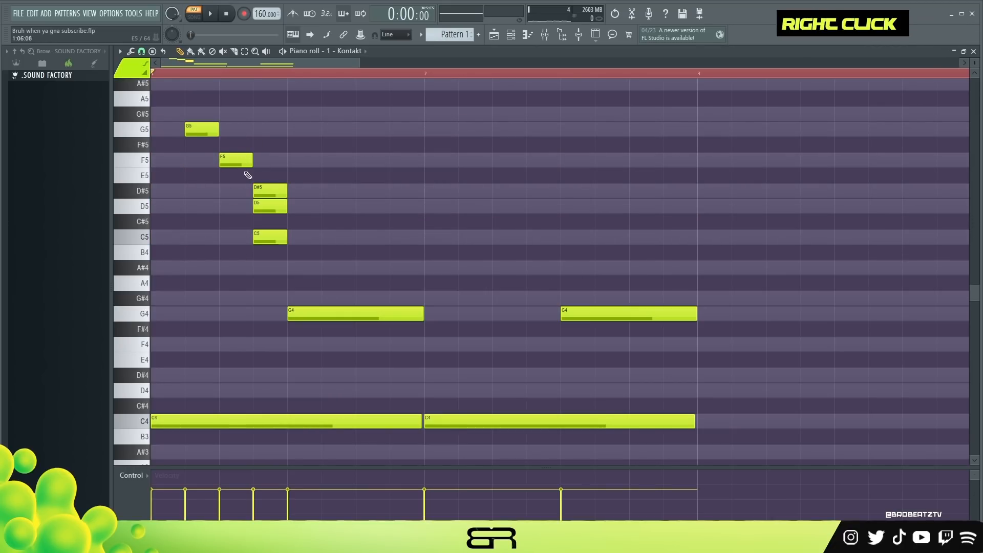
# Move the F5, D#5, D5 and C5 notes to the middle of bar 1 and play back the pattern.
pyautogui.moveTo(233, 165); pyautogui.dragTo(267, 164)
pyautogui.keyDown('ctrl'); pyautogui.moveTo(270, 121); pyautogui.dragTo(290, 234); pyautogui.keyUp('ctrl')
pyautogui.press('space')
pyautogui.press('space')
# Move D5 to the third eighth of bar 1, C5 to the fourth and F5 to the seventh.
pyautogui.keyDown('ctrl'); pyautogui.click(302, 210); pyautogui.keyUp('ctrl')
pyautogui.moveTo(305, 210); pyautogui.dragTo(232, 214)
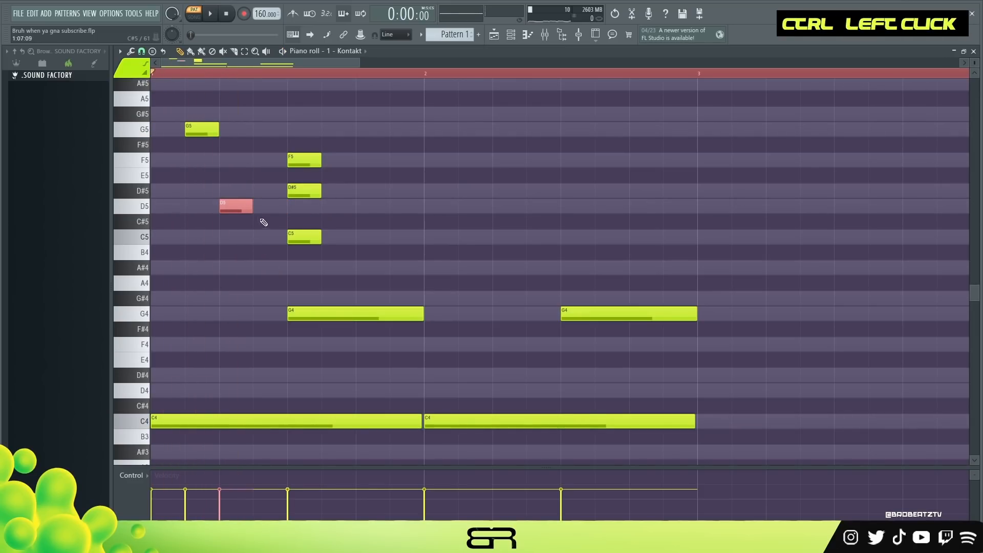
pyautogui.rightClick(265, 210)
pyautogui.moveTo(302, 159); pyautogui.dragTo(371, 160)
pyautogui.moveTo(319, 236); pyautogui.dragTo(285, 237)
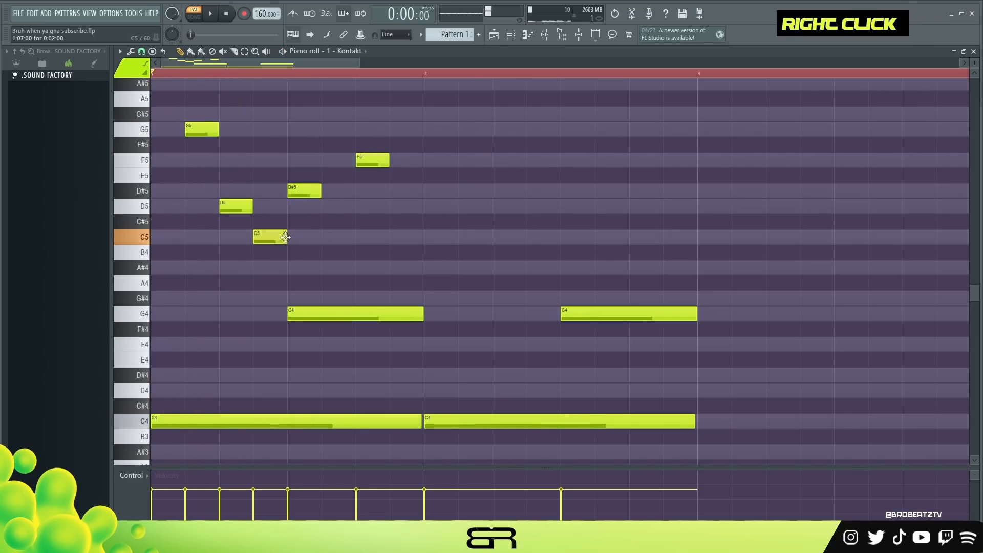
# Select the G5, D5, C5 and D#5 melody notes, clear the selection and play back the pattern to check the melody.
pyautogui.keyDown('ctrl'); pyautogui.keyDown('shift'); pyautogui.click(202, 129); pyautogui.keyUp('shift'); pyautogui.keyUp('ctrl')
pyautogui.keyDown('ctrl'); pyautogui.keyDown('shift'); pyautogui.click(236, 206); pyautogui.keyUp('shift'); pyautogui.keyUp('ctrl')
pyautogui.keyDown('ctrl'); pyautogui.keyDown('shift'); pyautogui.click(269, 236); pyautogui.keyUp('shift'); pyautogui.keyUp('ctrl')
pyautogui.keyDown('ctrl'); pyautogui.keyDown('shift'); pyautogui.click(304, 190); pyautogui.keyUp('shift'); pyautogui.keyUp('ctrl')
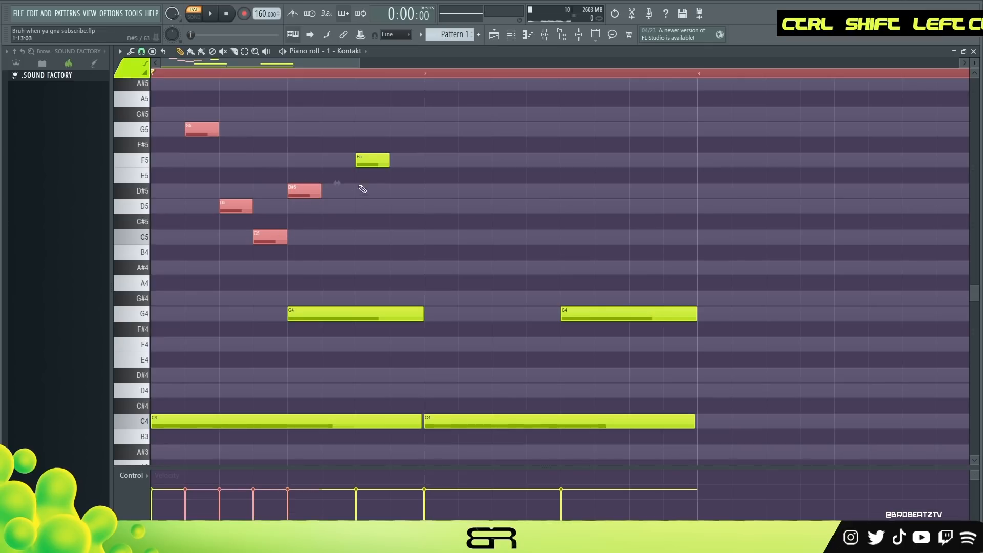
pyautogui.click(362, 219)
pyautogui.press('space')
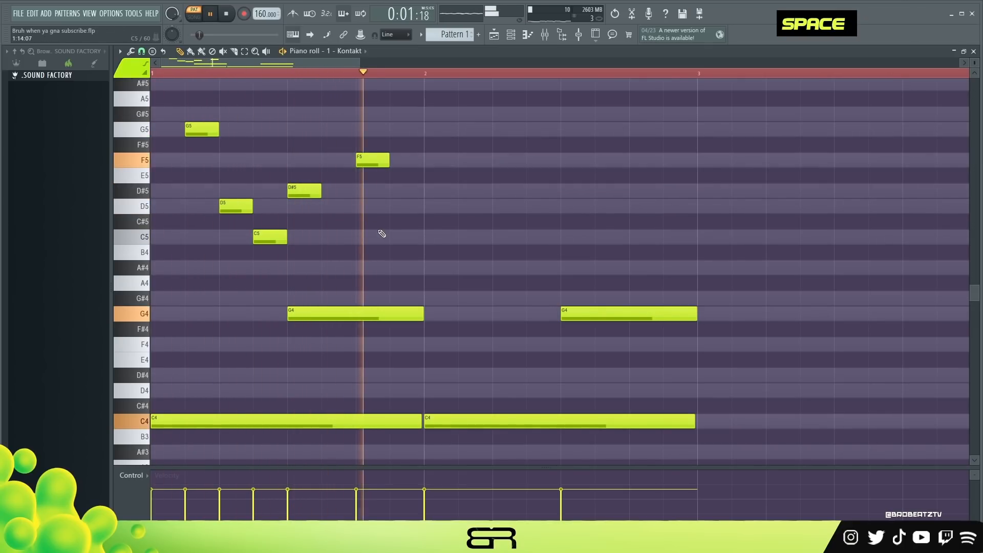
pyautogui.press('space')
pyautogui.press('space')
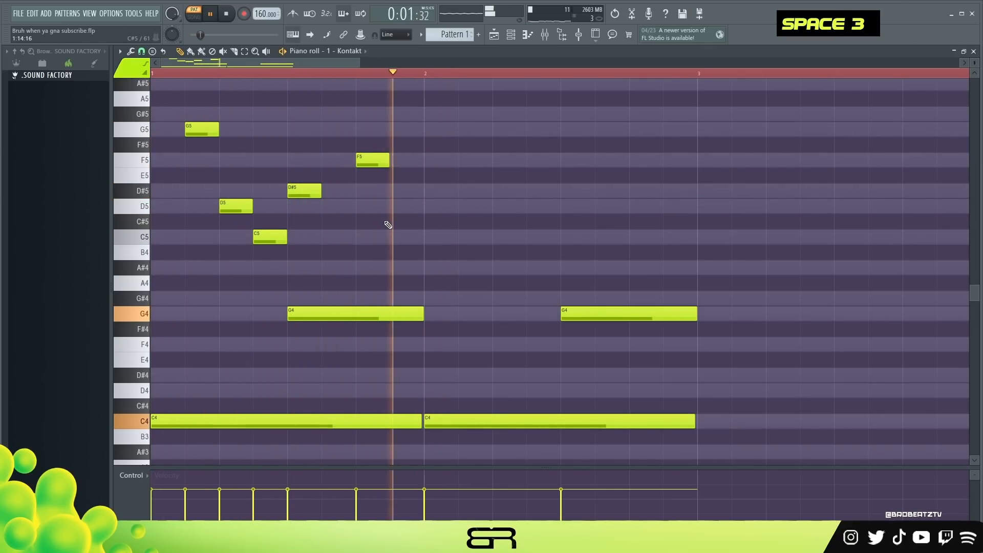
pyautogui.press('space')
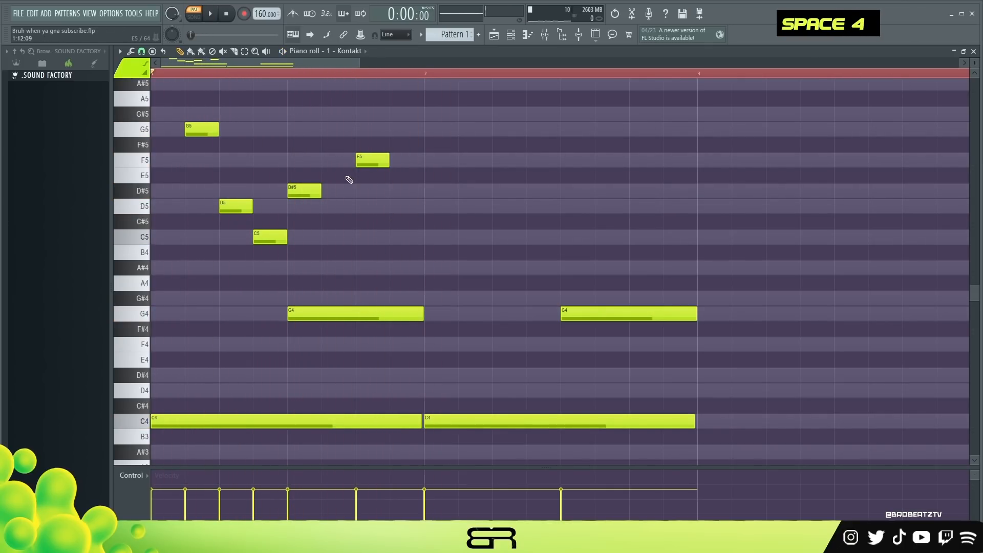
# Lengthen the G5, D5, C5, D#5 and F5 melody notes in bar 1 together to 6 steps 15 ticks.
pyautogui.rightClick(345, 230)
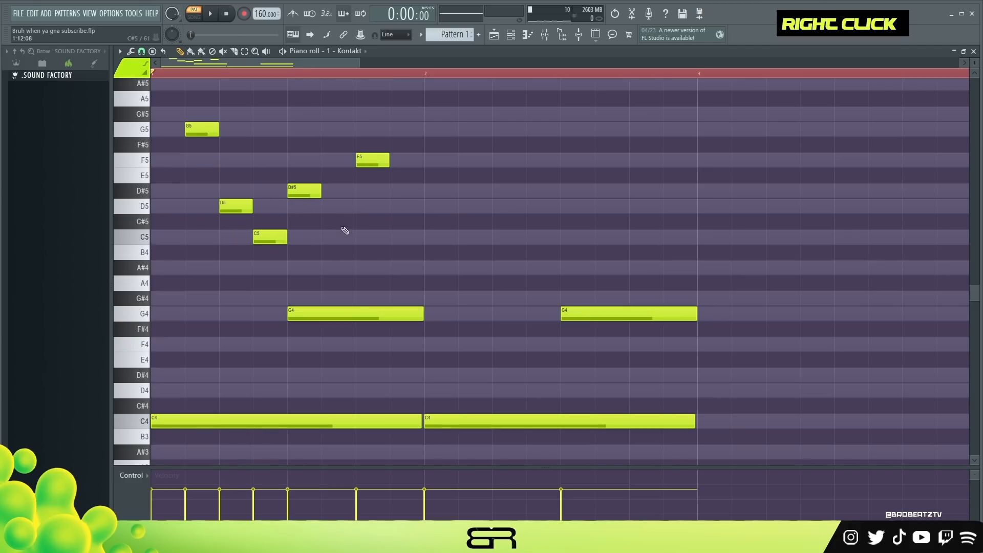
pyautogui.moveTo(191, 106); pyautogui.dragTo(327, 233)
pyautogui.keyDown('ctrl'); pyautogui.click(384, 161); pyautogui.keyUp('ctrl')
pyautogui.moveTo(389, 161); pyautogui.dragTo(467, 173)
pyautogui.rightClick(390, 246)
# Shorten D5, place another D5 on the fifth eighth of bar 1, move D#5 to the sixth, and play back the pattern.
pyautogui.moveTo(331, 209); pyautogui.dragTo(281, 219)
pyautogui.click(292, 206)
pyautogui.moveTo(393, 191); pyautogui.dragTo(427, 192)
pyautogui.press('space')
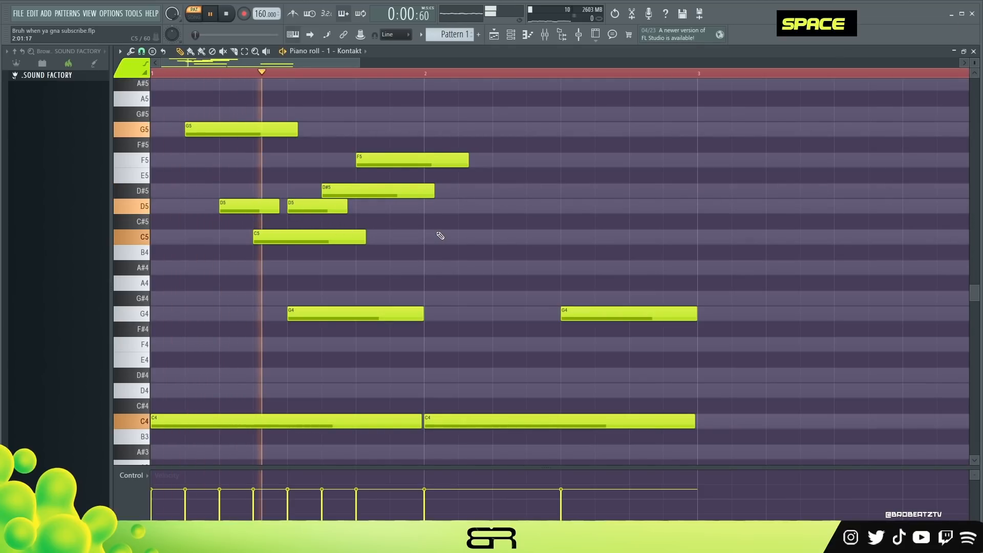
pyautogui.press('space')
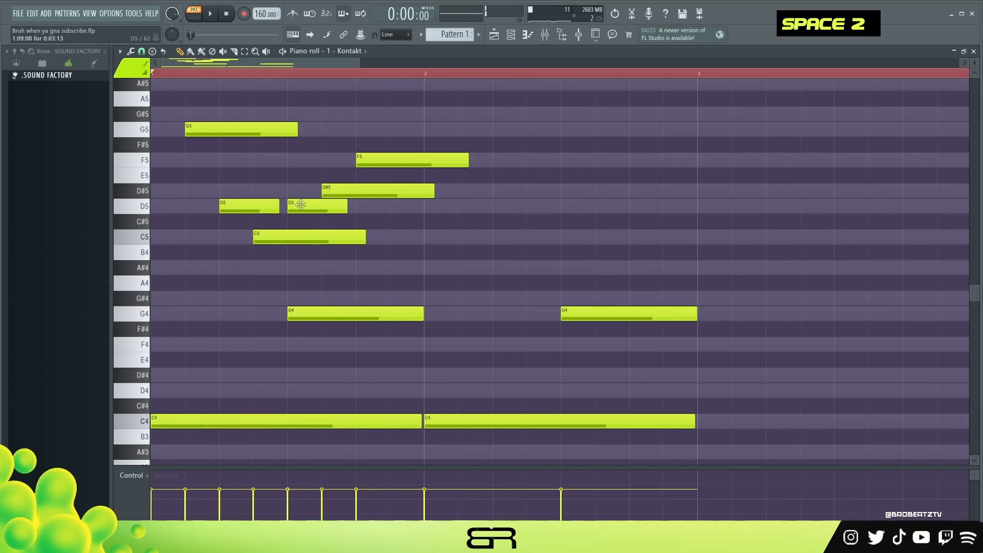
pyautogui.press('space')
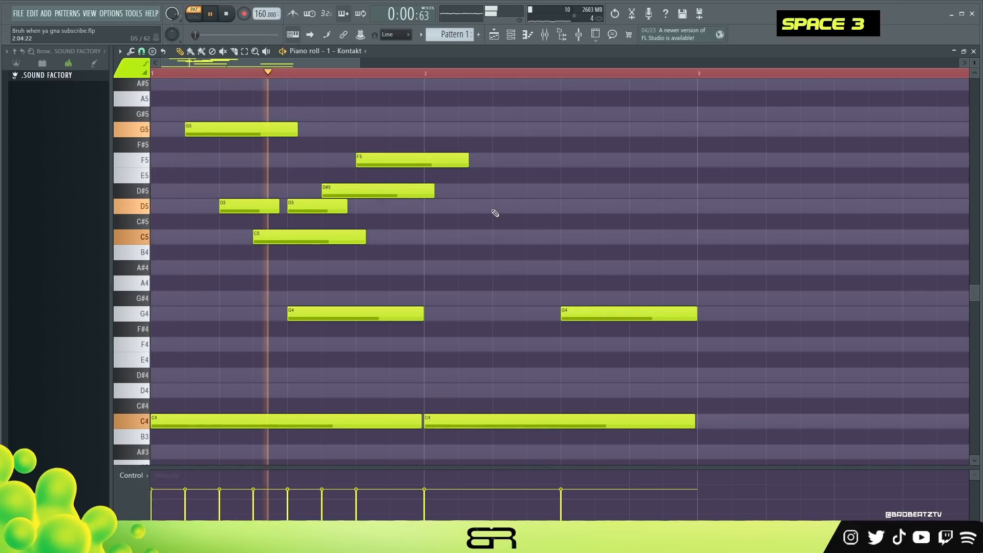
pyautogui.press('space')
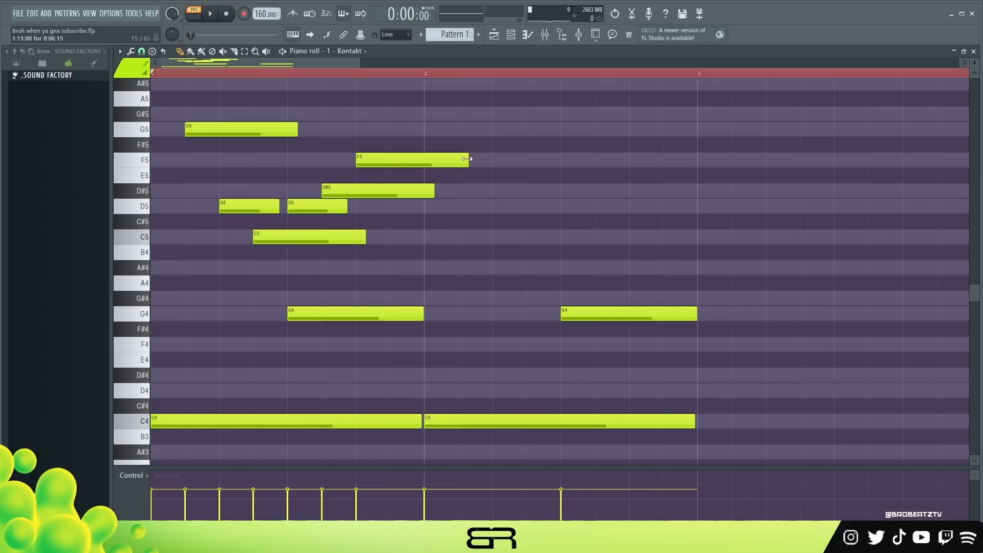
# Trim the end of F5 to the second eighth of bar 2 and extend the first D5 in bar 1 slightly.
pyautogui.moveTo(466, 160); pyautogui.dragTo(458, 160)
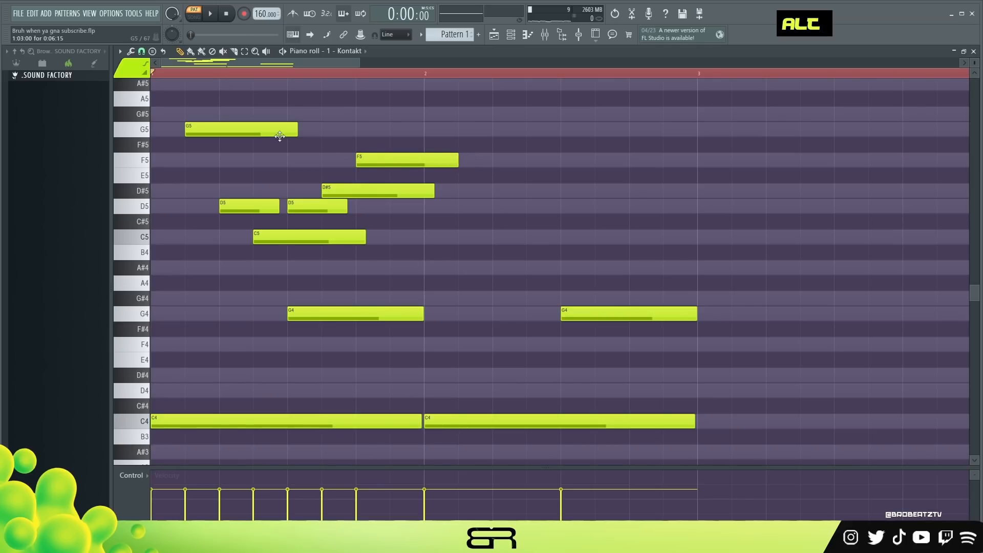
pyautogui.scroll(1, 228, 155)
pyautogui.moveTo(201, 171); pyautogui.dragTo(425, 320)
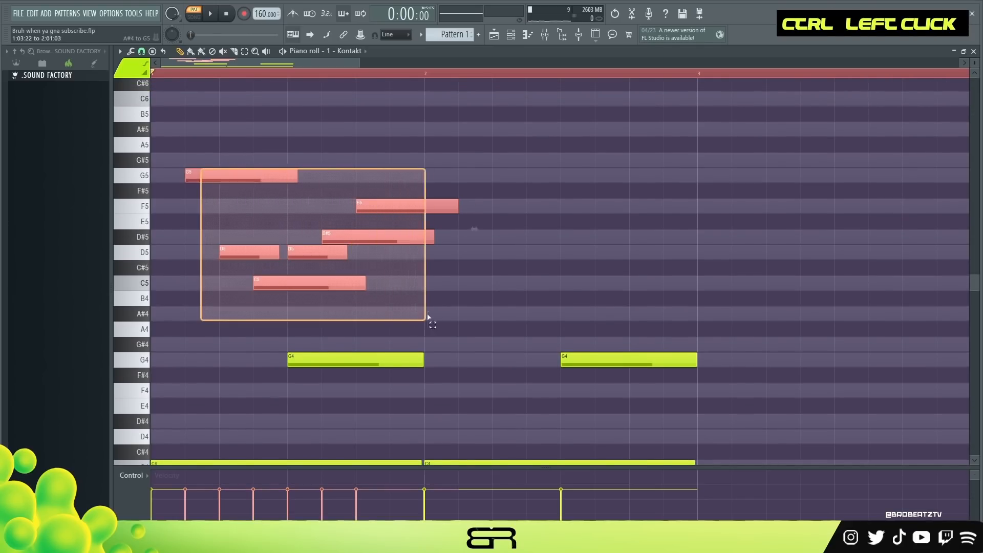
pyautogui.rightClick(422, 310)
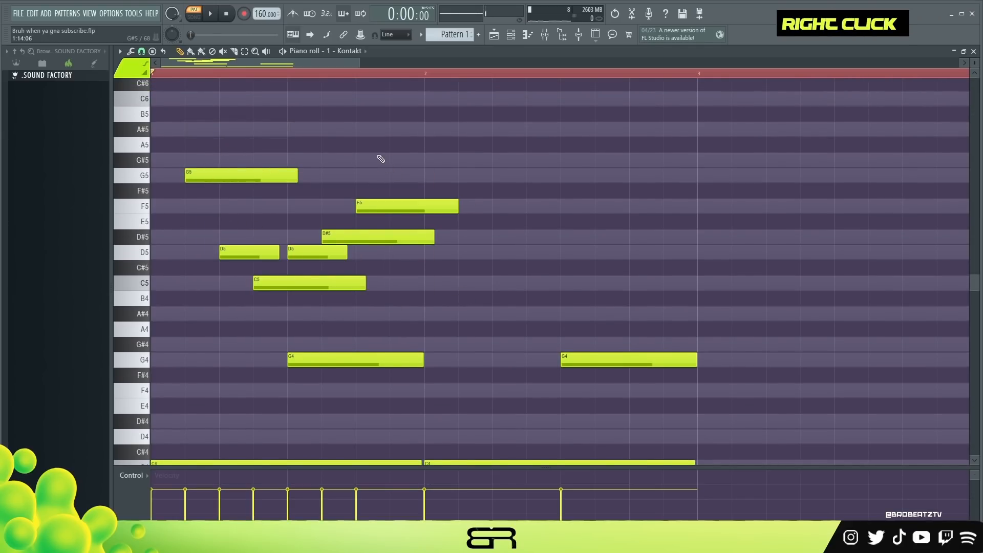
pyautogui.scroll(-1, 367, 190)
pyautogui.rightClick(285, 197)
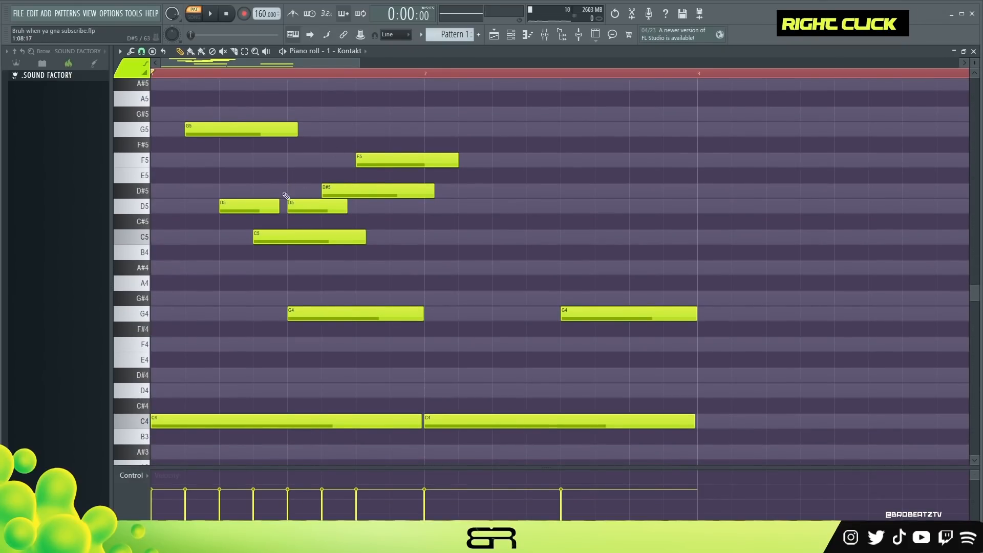
pyautogui.moveTo(279, 207); pyautogui.dragTo(282, 207)
# Duplicate the upper melody notes of bar 1 into bar 2 at the same pitches, then clear the selection.
pyautogui.moveTo(202, 106); pyautogui.dragTo(380, 244)
pyautogui.moveTo(208, 129); pyautogui.dragTo(481, 131)
pyautogui.rightClick(506, 171)
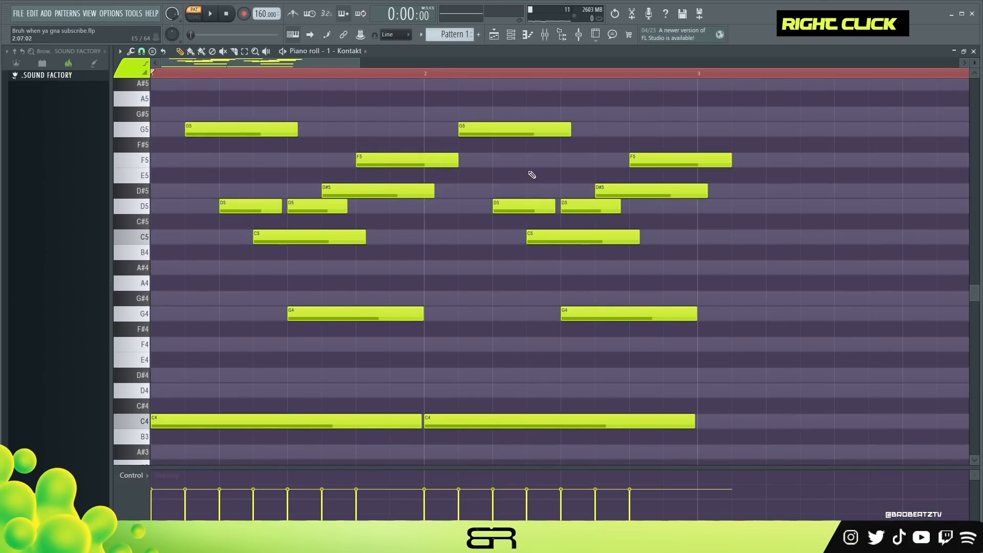
pyautogui.press('ctrl')
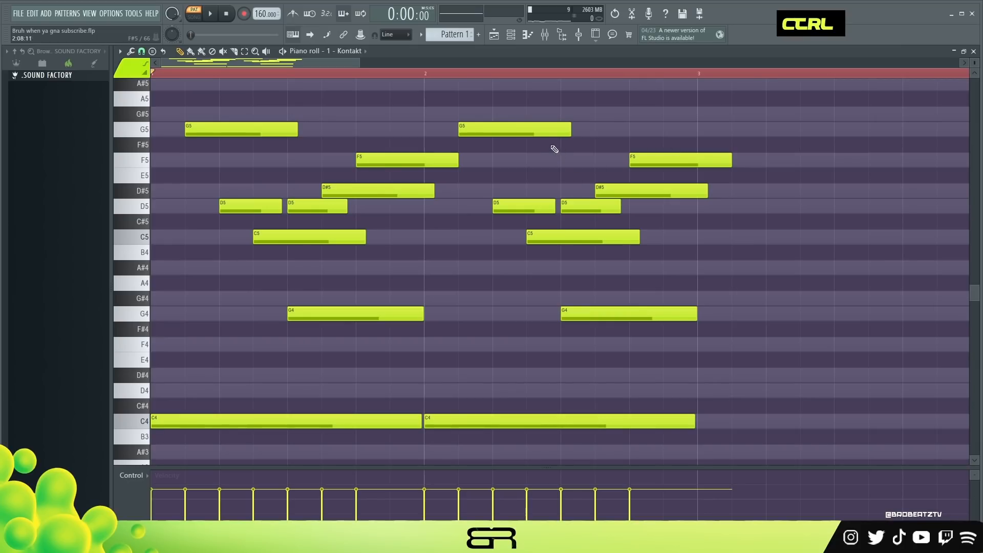
# Shorten the G5 in bar 2 to 3 steps 8 ticks and add a longer G5 on the bar's fourth eighth.
pyautogui.moveTo(569, 130); pyautogui.dragTo(514, 134)
pyautogui.press('alt')
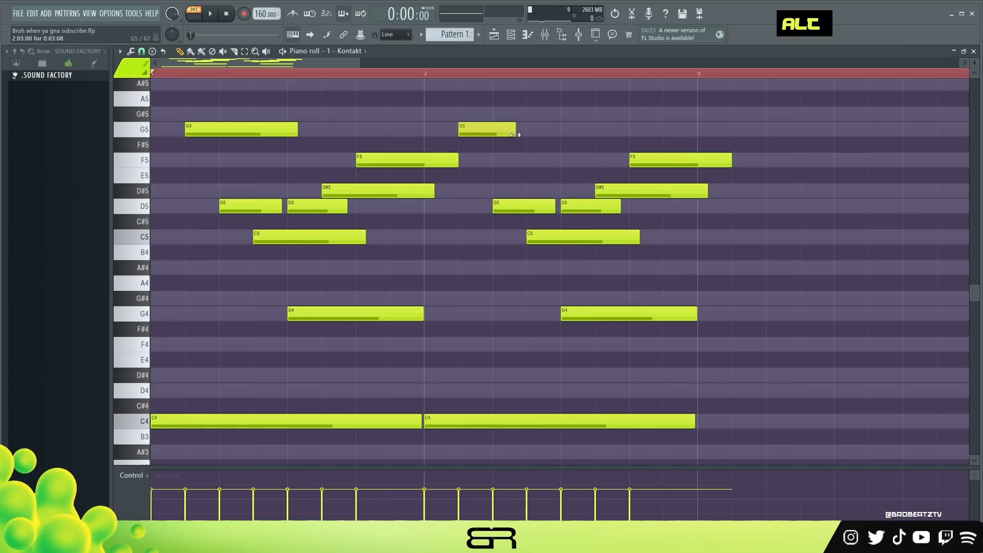
pyautogui.click(532, 131)
pyautogui.moveTo(580, 132); pyautogui.dragTo(615, 133)
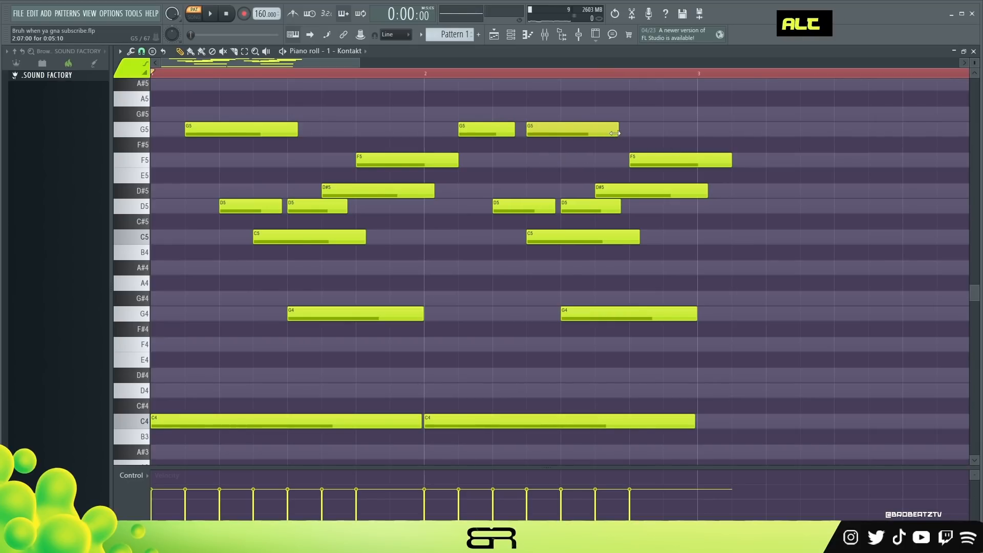
# Try a copy of the second G5 of bar 2 on D#5 and remove it.
pyautogui.keyDown('ctrl'); pyautogui.click(533, 131); pyautogui.keyUp('ctrl')
pyautogui.moveTo(533, 131); pyautogui.dragTo(534, 194)
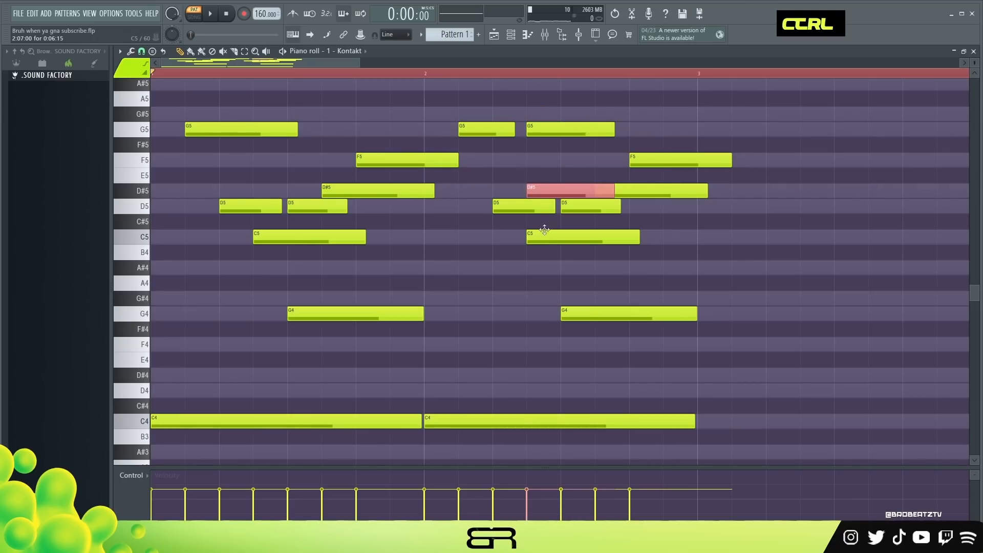
pyautogui.rightClick(555, 195)
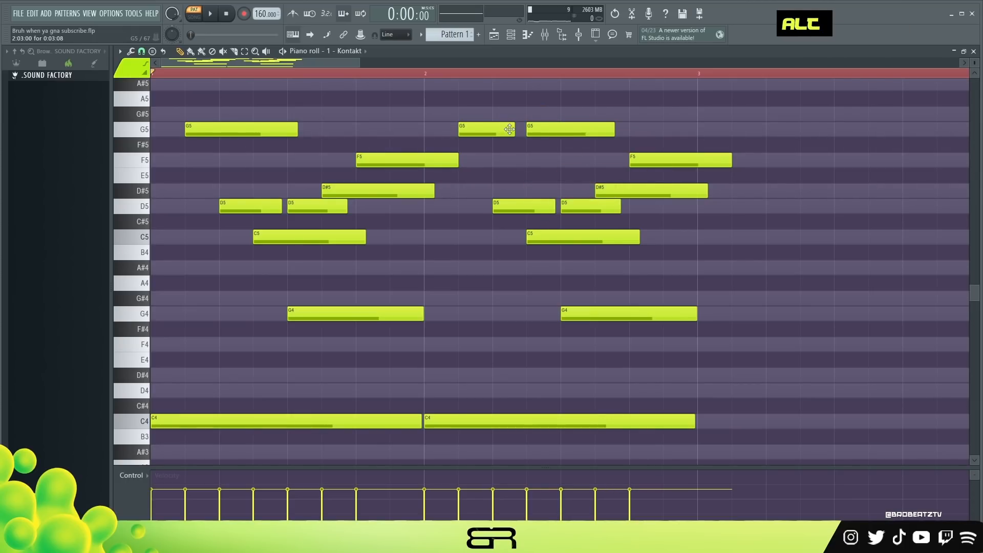
# Lengthen the F5, D#5 and C5 notes of bar 1 and both G5 notes of bar 2, and play back the pattern.
pyautogui.moveTo(510, 129); pyautogui.dragTo(511, 129)
pyautogui.scroll(1, 519, 130)
pyautogui.moveTo(514, 129); pyautogui.dragTo(520, 129)
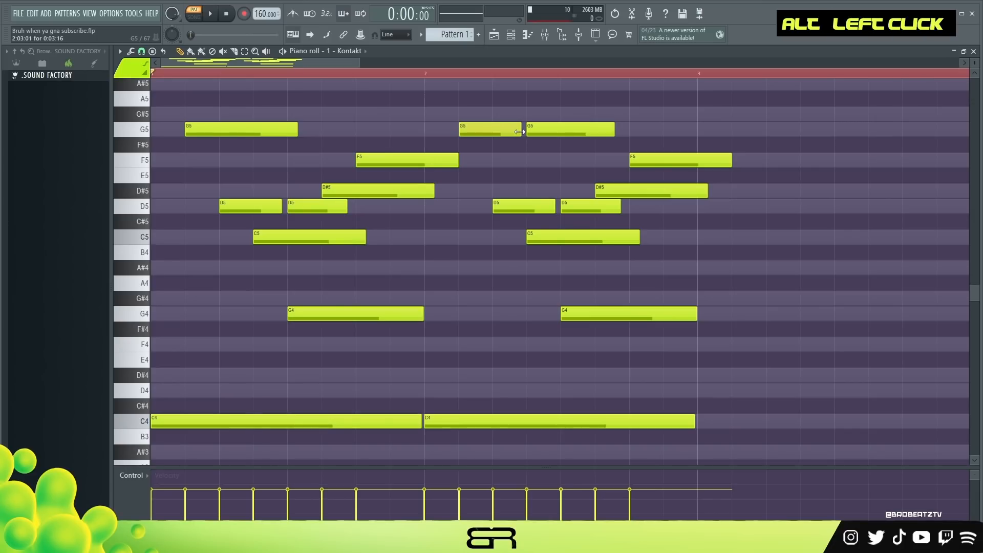
pyautogui.keyDown('alt'); pyautogui.moveTo(458, 160); pyautogui.dragTo(484, 161); pyautogui.keyUp('alt')
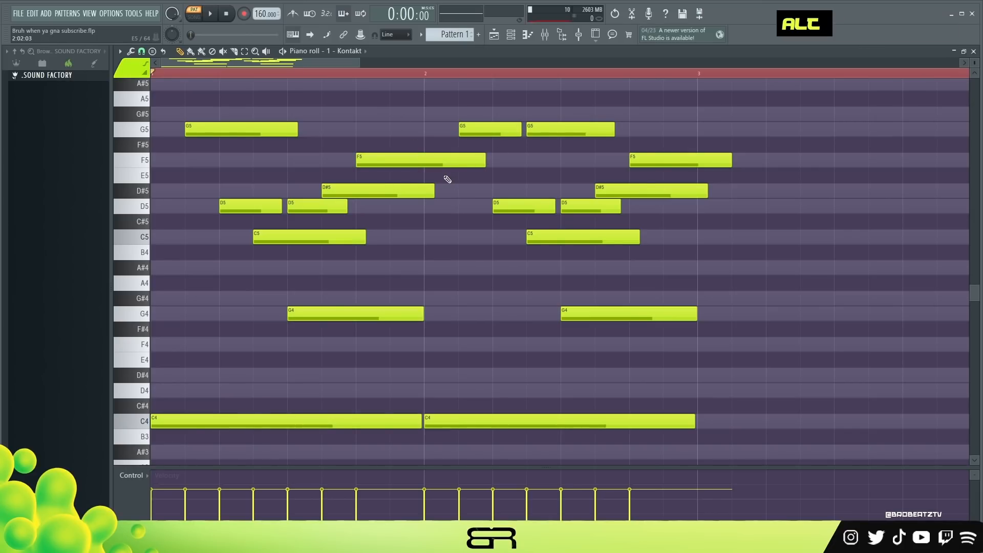
pyautogui.keyDown('alt'); pyautogui.moveTo(433, 191); pyautogui.dragTo(443, 191); pyautogui.keyUp('alt')
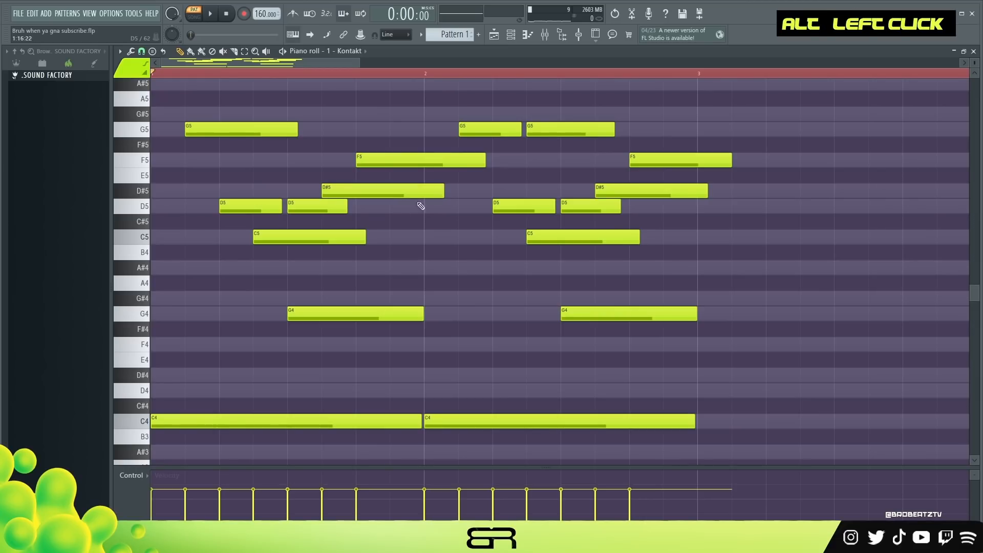
pyautogui.keyDown('alt'); pyautogui.moveTo(365, 237); pyautogui.dragTo(403, 237); pyautogui.keyUp('alt')
pyautogui.keyDown('alt'); pyautogui.moveTo(614, 128); pyautogui.dragTo(637, 128); pyautogui.keyUp('alt')
pyautogui.press('space')
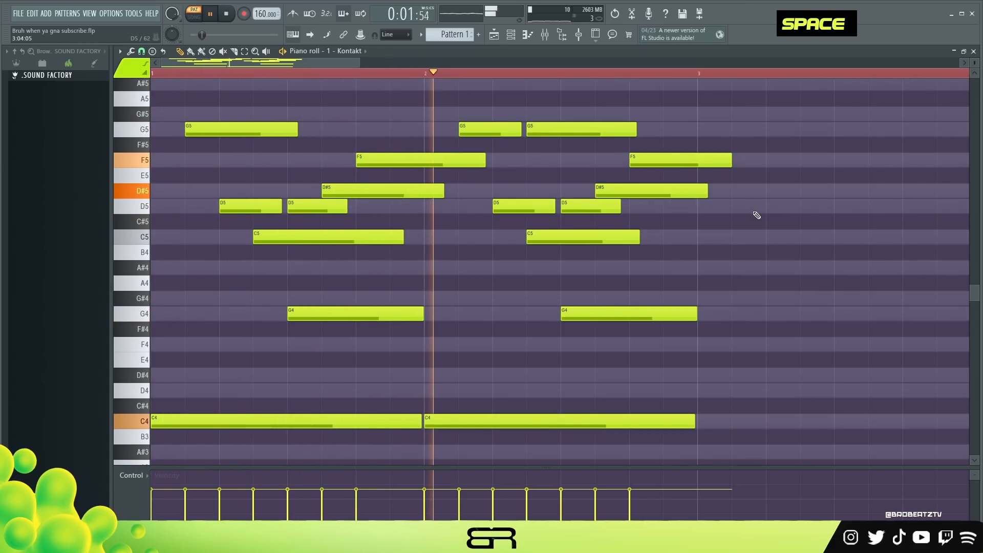
pyautogui.press('space')
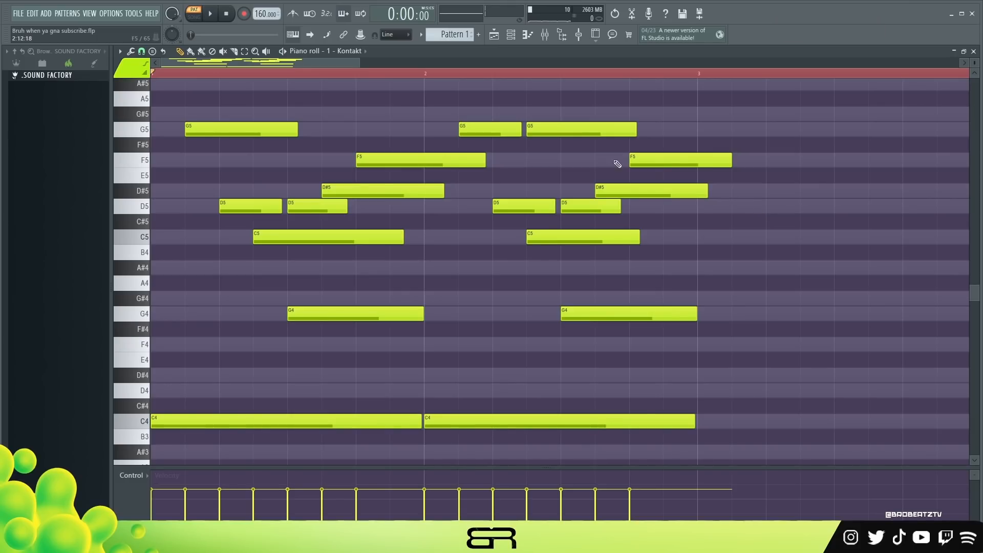
# Duplicate the two-bar melody and bass into bars 3 and 4.
pyautogui.scroll(-1, 342, 81)
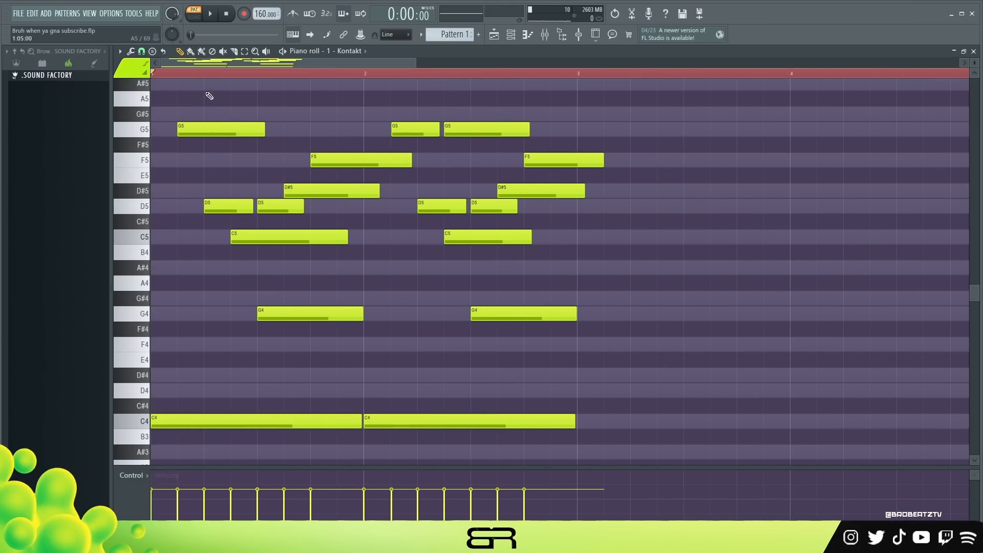
pyautogui.doubleClick(164, 76)
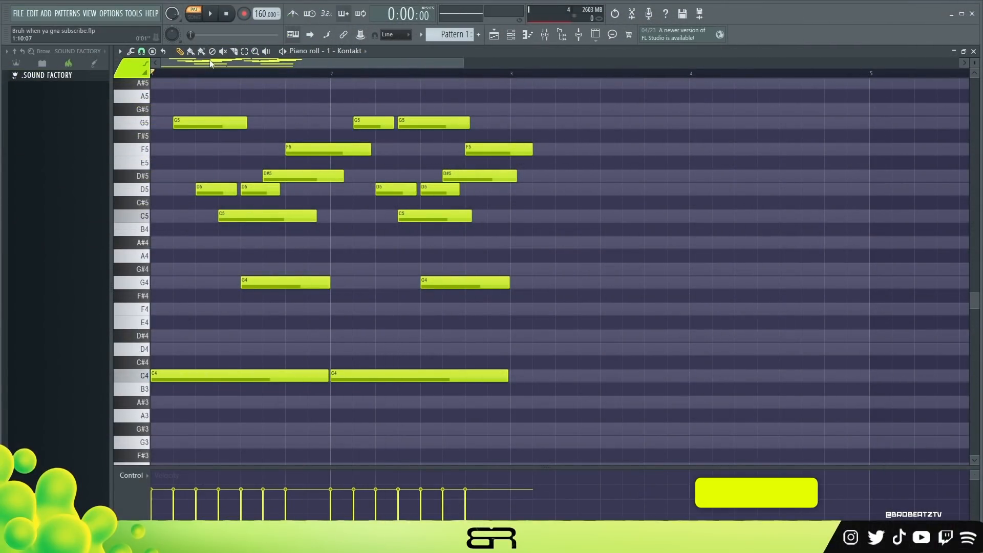
pyautogui.moveTo(592, 91); pyautogui.dragTo(783, 383)
pyautogui.click(544, 328)
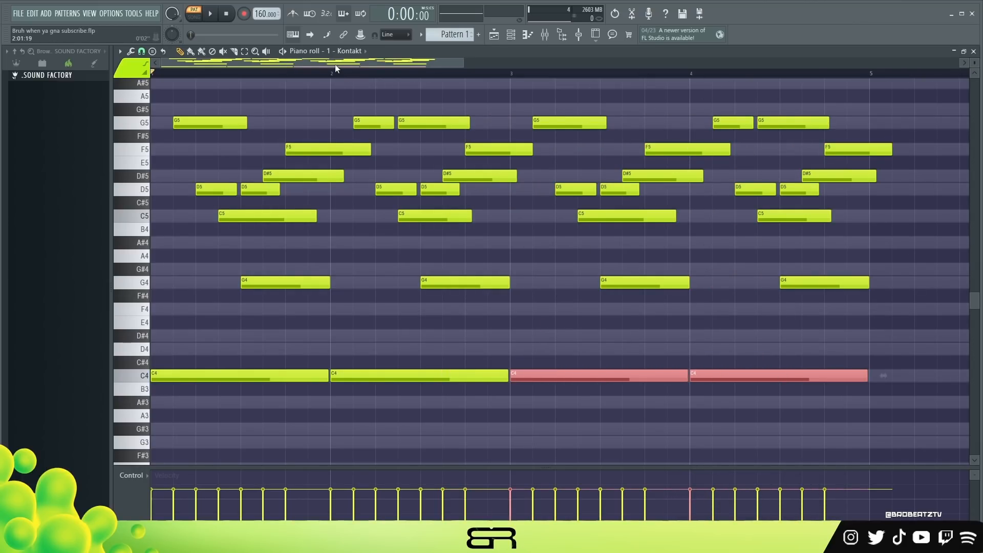
# Try the bass of bars 3 and 4 on D#4 by copying both C4 notes up and deleting the originals.
pyautogui.moveTo(454, 62); pyautogui.dragTo(473, 64)
pyautogui.moveTo(475, 373); pyautogui.dragTo(459, 331)
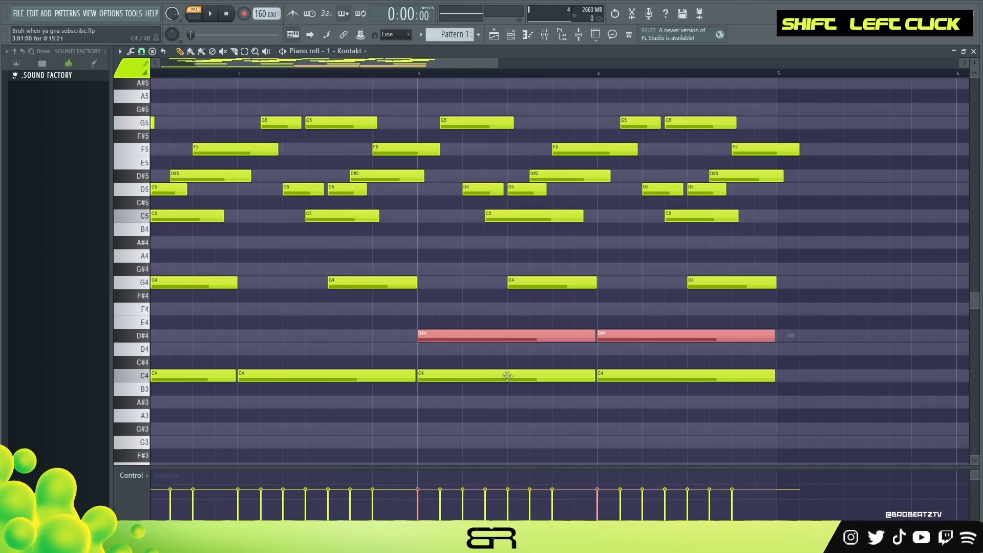
pyautogui.scroll(-3, 550, 327)
pyautogui.scroll(3, 546, 330)
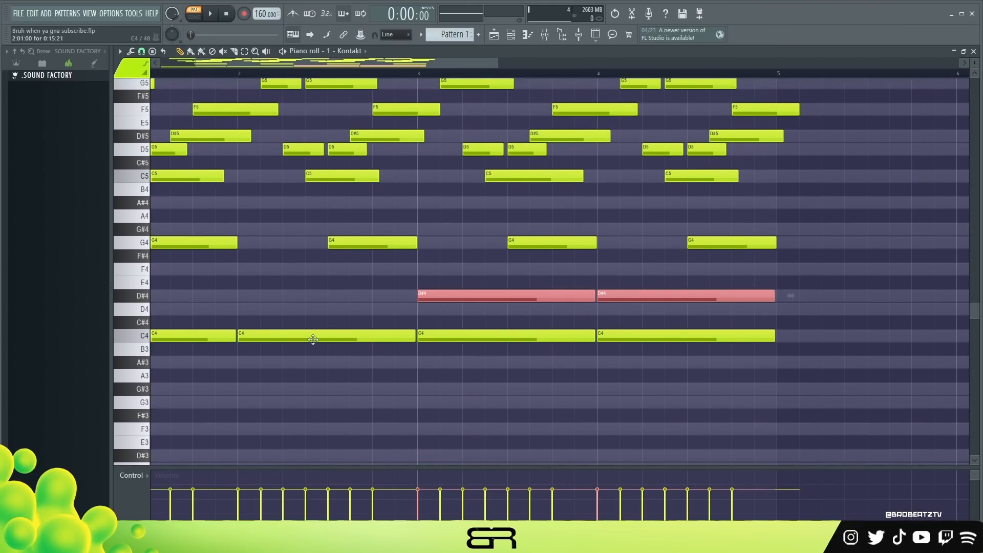
pyautogui.rightClick(588, 335)
pyautogui.rightClick(614, 336)
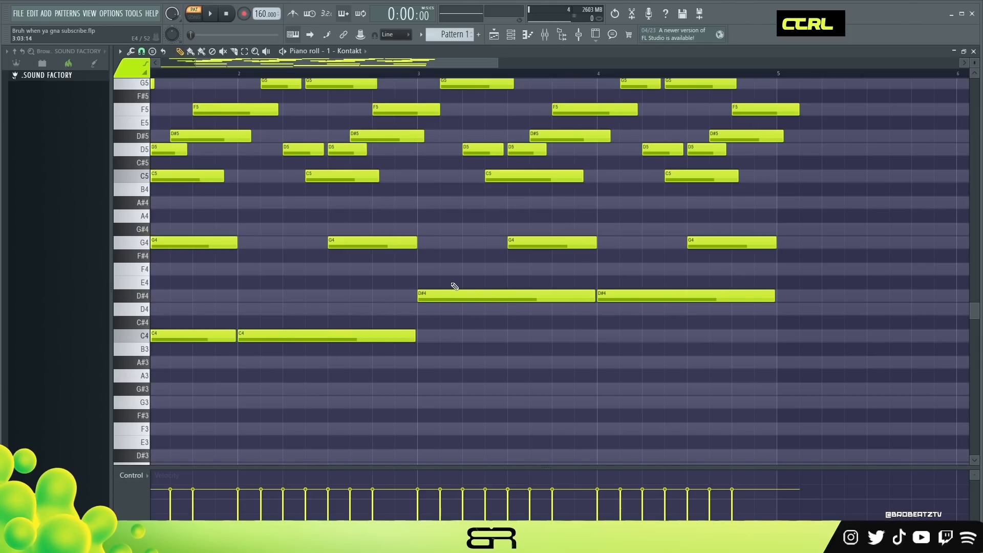
# Return the bass of bars 3 and 4 to C4, try copies on G4 and an octave lower on G3, and delete them.
pyautogui.moveTo(452, 280); pyautogui.dragTo(679, 302)
pyautogui.moveTo(517, 299); pyautogui.dragTo(481, 240)
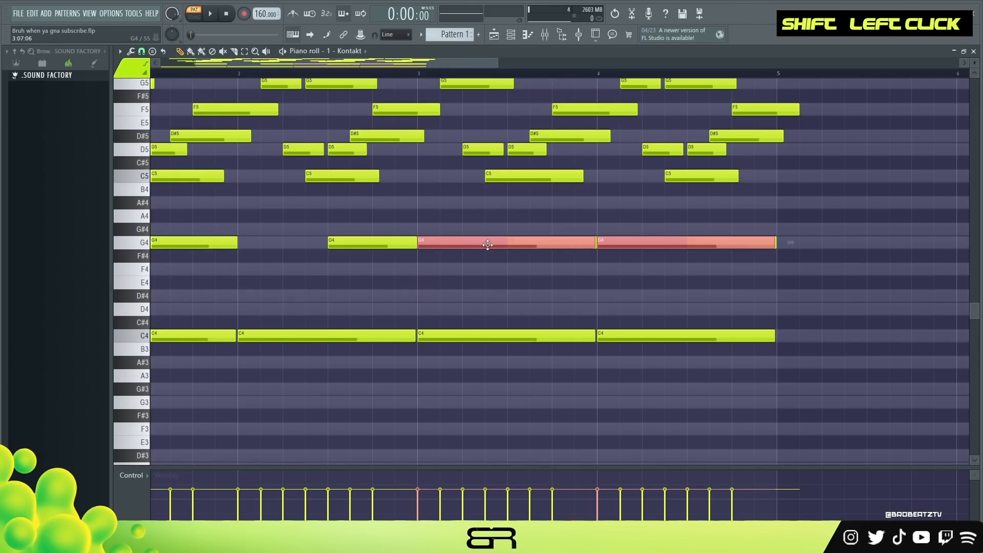
pyautogui.hotkey('ctrl', 'Down')
pyautogui.scroll(-3, 536, 278)
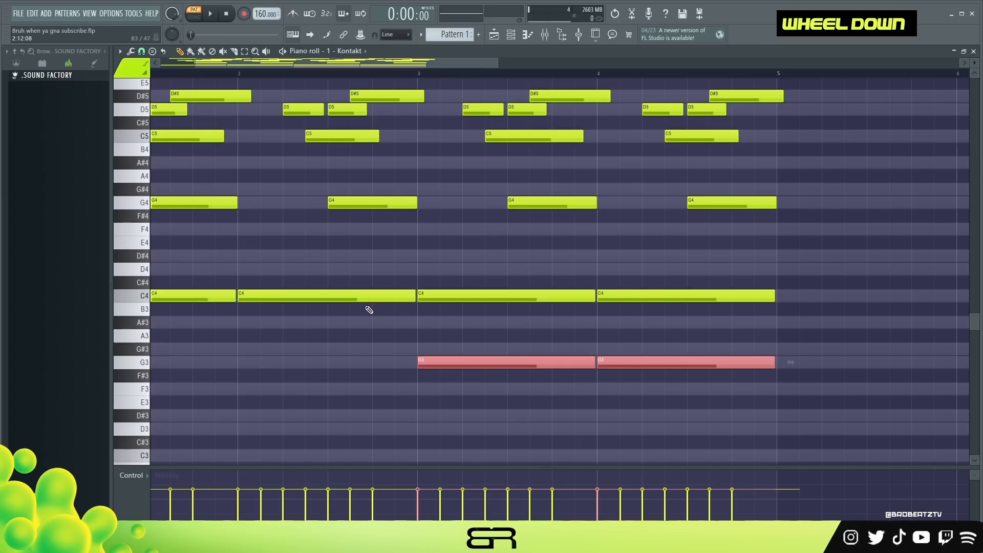
pyautogui.rightClick(451, 360)
pyautogui.rightClick(650, 362)
# Copy the two C4 bass notes of bars 3 and 4 down to G#3, delete the originals, and play back the pattern.
pyautogui.keyDown('ctrl'); pyautogui.moveTo(701, 263); pyautogui.dragTo(513, 306); pyautogui.keyUp('ctrl')
pyautogui.keyDown('shift'); pyautogui.moveTo(442, 297); pyautogui.dragTo(443, 355); pyautogui.keyUp('shift')
pyautogui.rightClick(513, 328)
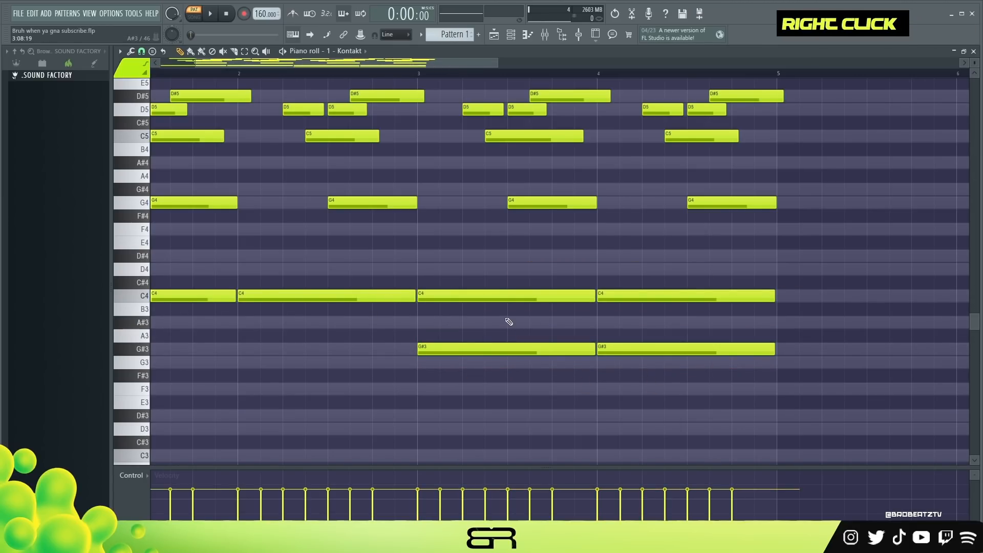
pyautogui.rightClick(509, 302)
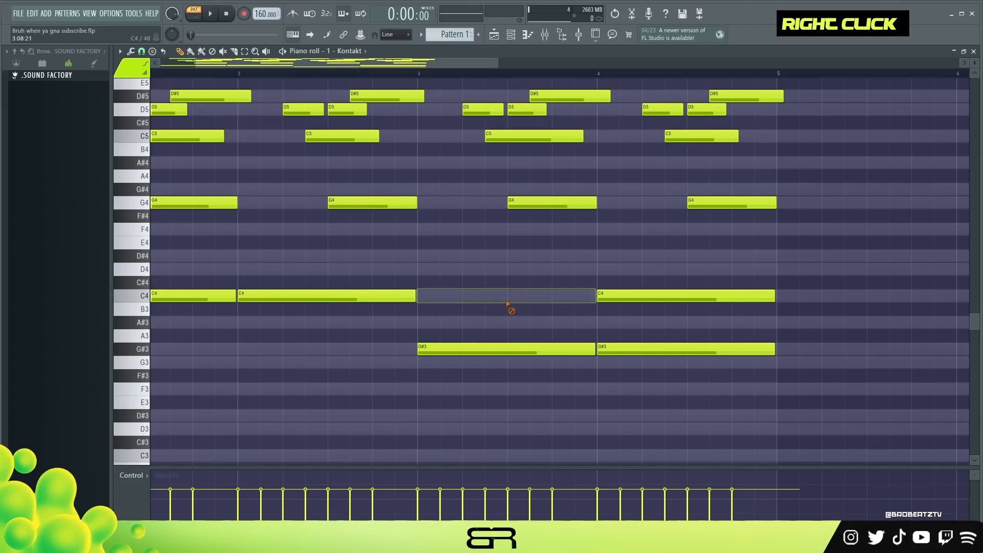
pyautogui.rightClick(660, 297)
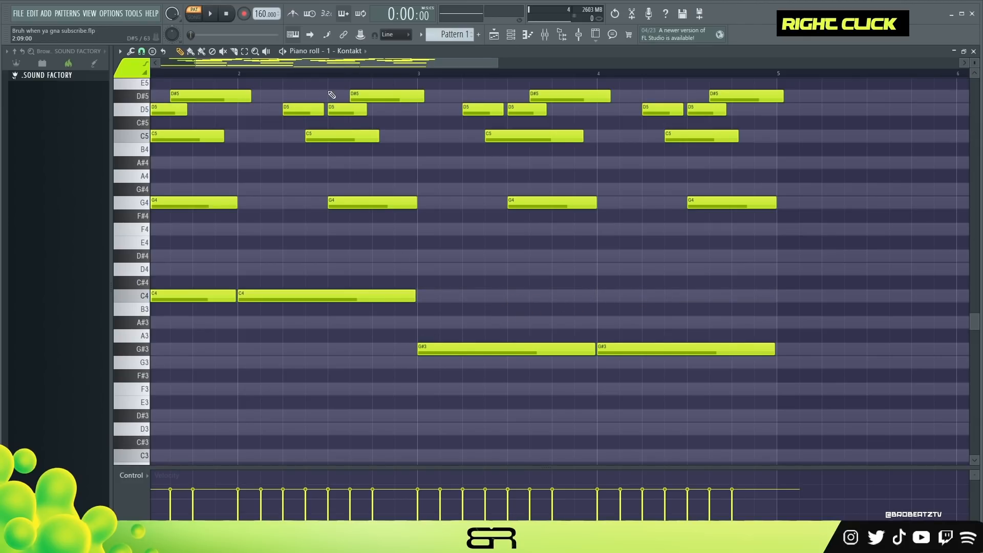
pyautogui.press('space')
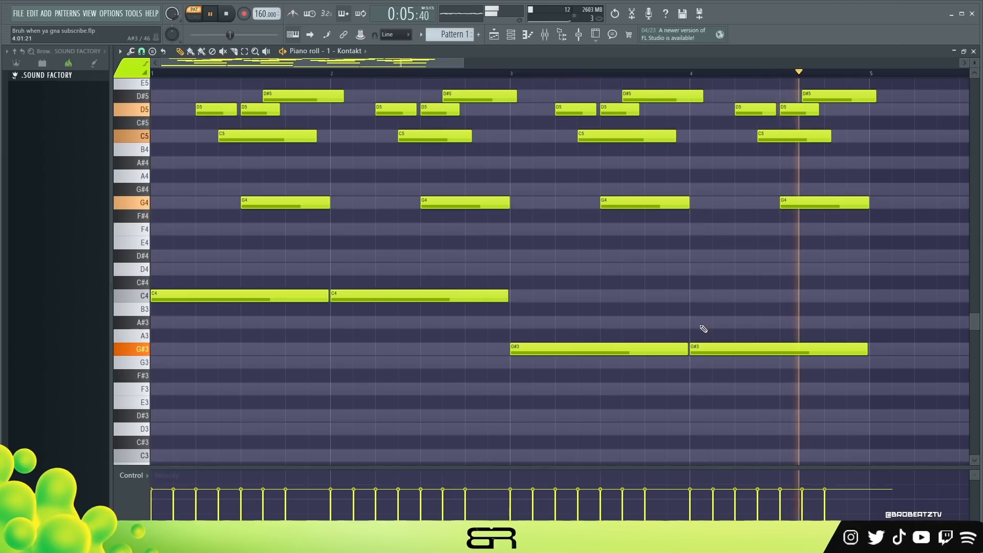
pyautogui.press('space')
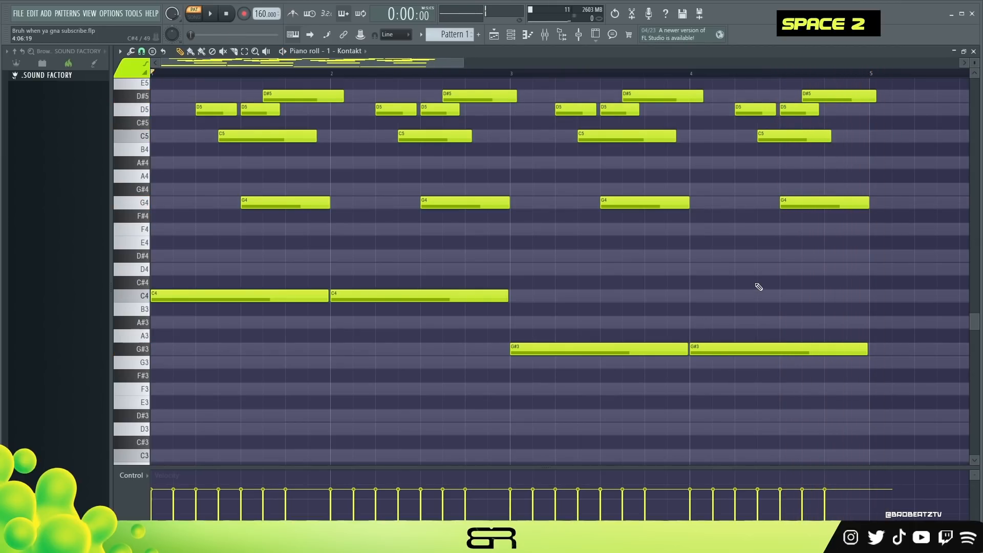
# Select all the notes and duplicate the four-bar pattern so the copy starts at bar 5.
pyautogui.scroll(1, 686, 252)
pyautogui.moveTo(464, 63); pyautogui.dragTo(593, 63)
pyautogui.scroll(1, 468, 217)
pyautogui.hotkey('ctrl', 'a')
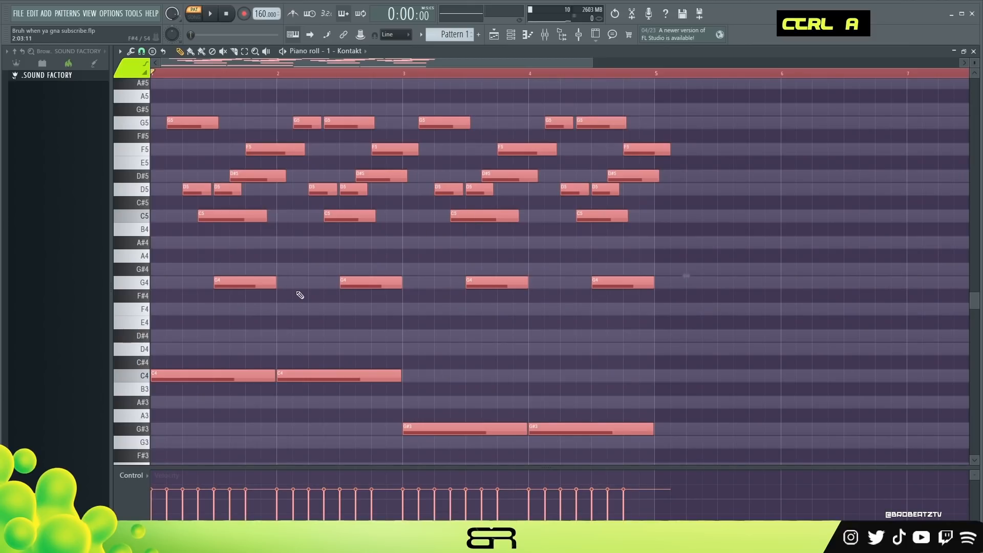
pyautogui.moveTo(176, 372); pyautogui.dragTo(663, 357)
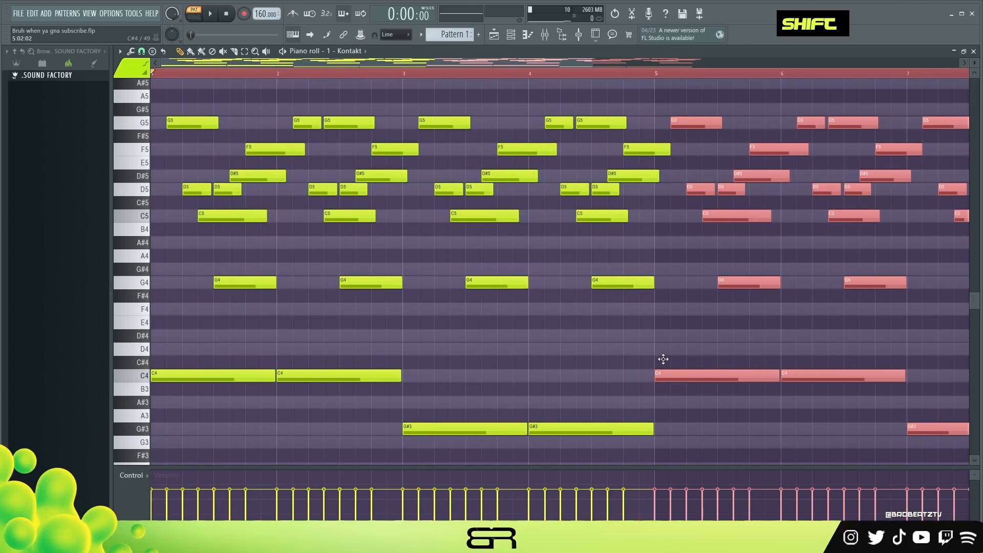
# Trim the final F5 and D#5 notes so that they stop at the end of bar 8.
pyautogui.rightClick(682, 350)
pyautogui.scroll(-2, 494, 75)
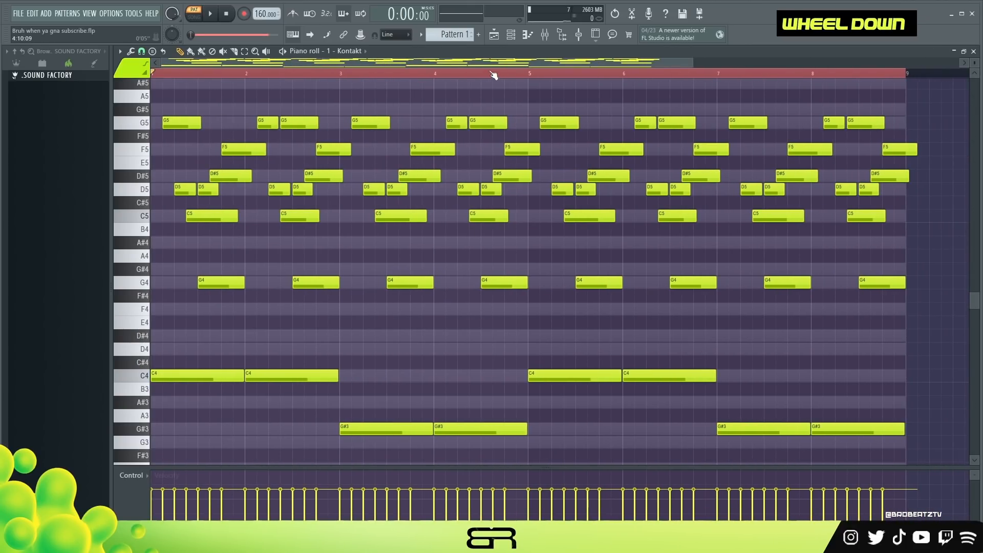
pyautogui.keyDown('ctrl'); pyautogui.click(917, 149); pyautogui.keyUp('ctrl')
pyautogui.keyDown('alt'); pyautogui.click(919, 150); pyautogui.keyUp('alt')
pyautogui.keyDown('alt'); pyautogui.rightClick(919, 149); pyautogui.keyUp('alt')
pyautogui.moveTo(917, 151); pyautogui.dragTo(902, 172)
# Shorten the four G4 notes of bars 5 to 8 and place a copy directly behind each of them.
pyautogui.moveTo(687, 221); pyautogui.dragTo(632, 127)
pyautogui.rightClick(559, 293)
pyautogui.moveTo(545, 255); pyautogui.dragTo(890, 299)
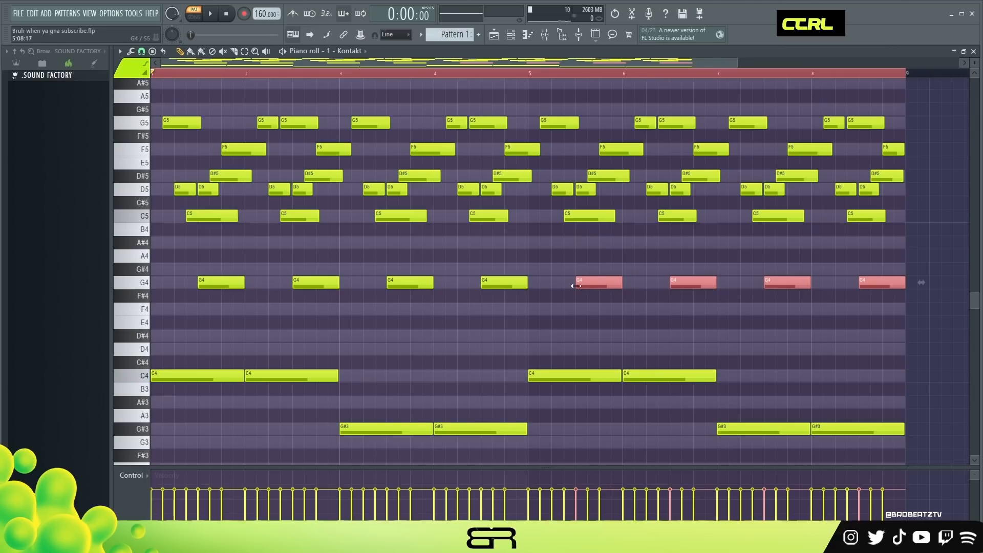
pyautogui.rightClick(804, 319)
pyautogui.moveTo(898, 265); pyautogui.dragTo(637, 284)
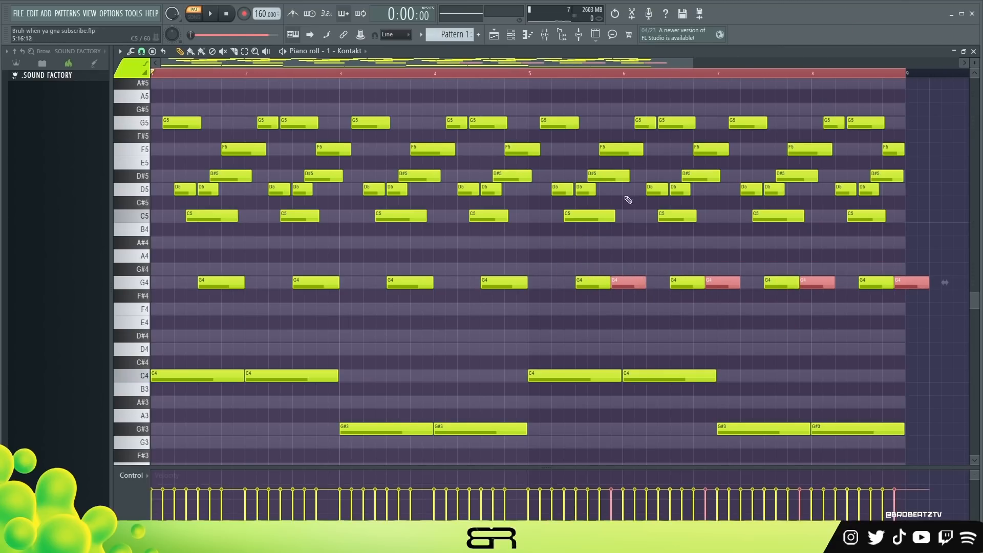
# Try an extra G5 note just before bar 6 and a G#5 note at its start, deleting each one.
pyautogui.scroll(4, 586, 66)
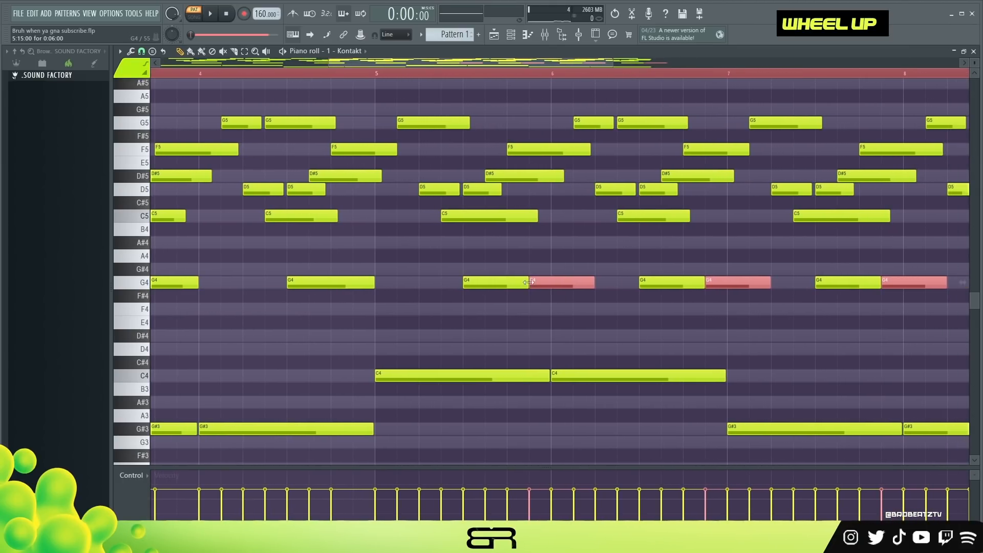
pyautogui.keyDown('ctrl'); pyautogui.click(512, 148); pyautogui.keyUp('ctrl')
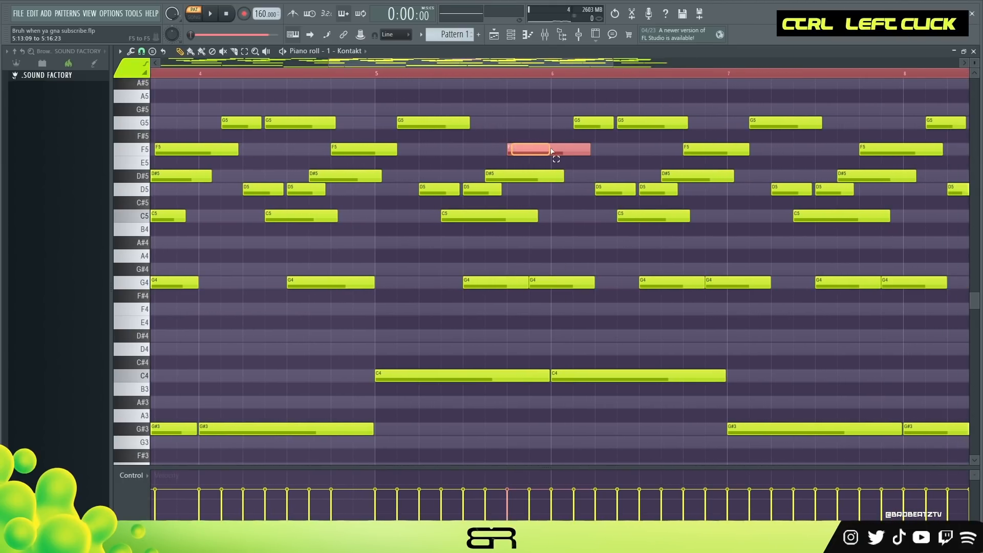
pyautogui.click(518, 123)
pyautogui.keyDown('ctrl'); pyautogui.click(510, 120); pyautogui.keyUp('ctrl')
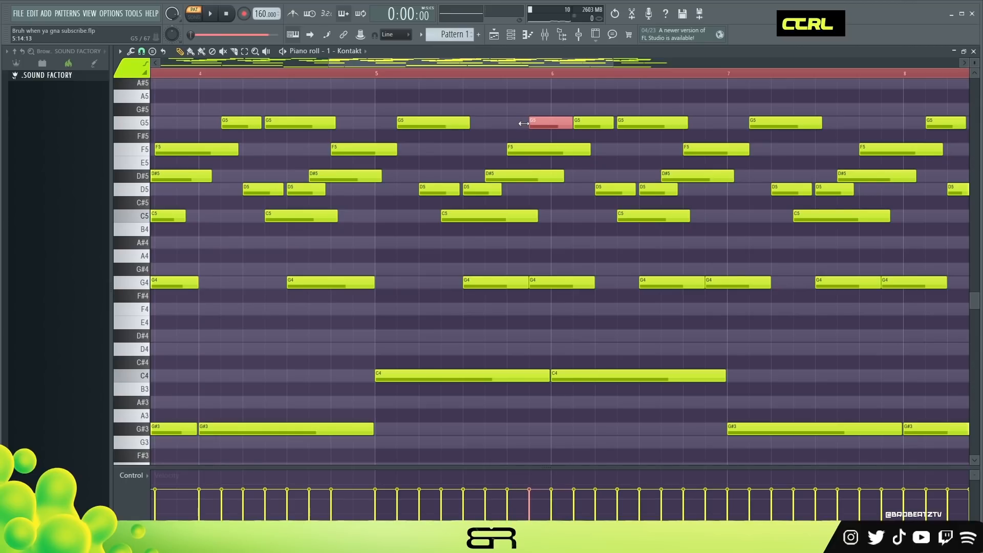
pyautogui.rightClick(557, 125)
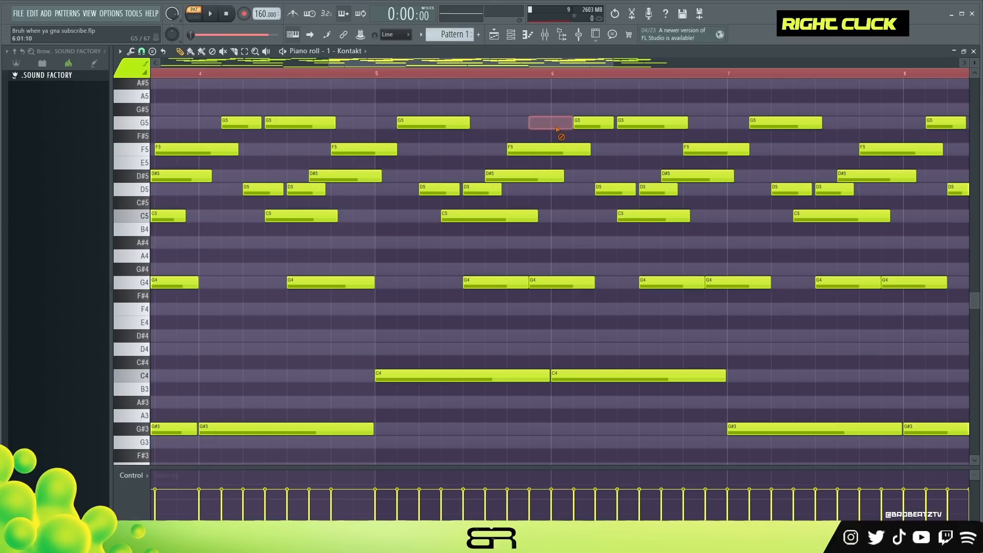
pyautogui.click(554, 109)
pyautogui.press('ctrl')
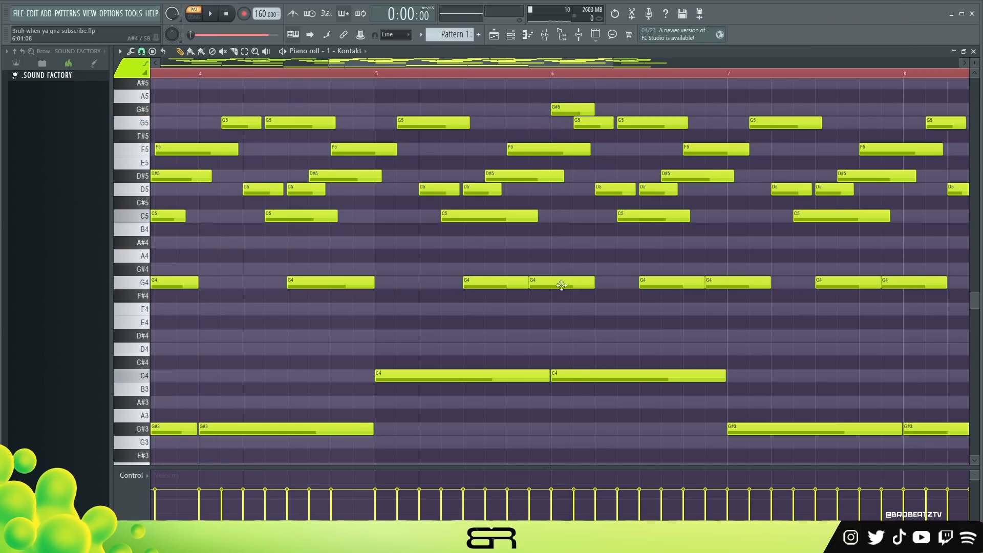
pyautogui.rightClick(572, 104)
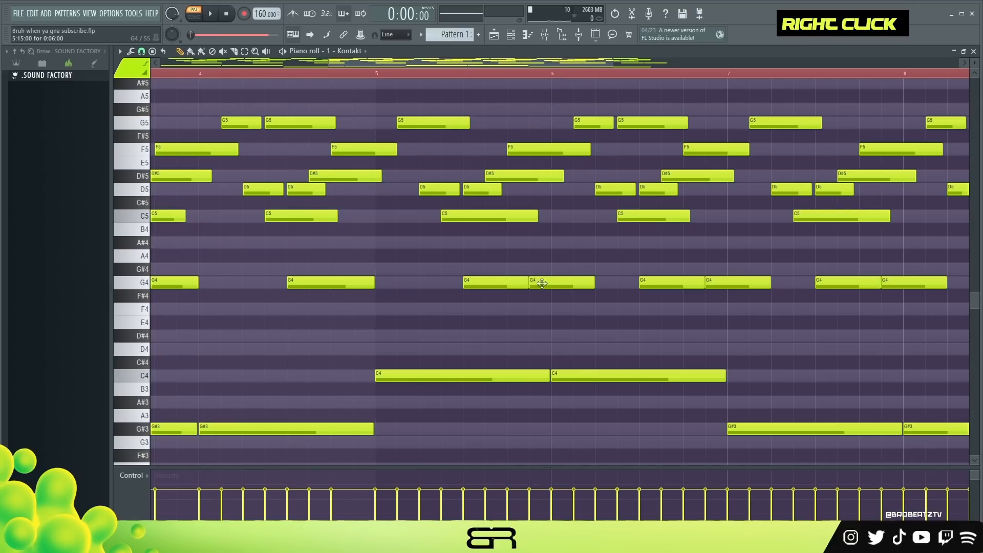
# Trim the last G4 copy to the end of bar 8 and lengthen the other three copies up to the next G4 notes.
pyautogui.scroll(-3, 459, 67)
pyautogui.moveTo(863, 285); pyautogui.dragTo(814, 284)
pyautogui.rightClick(853, 283)
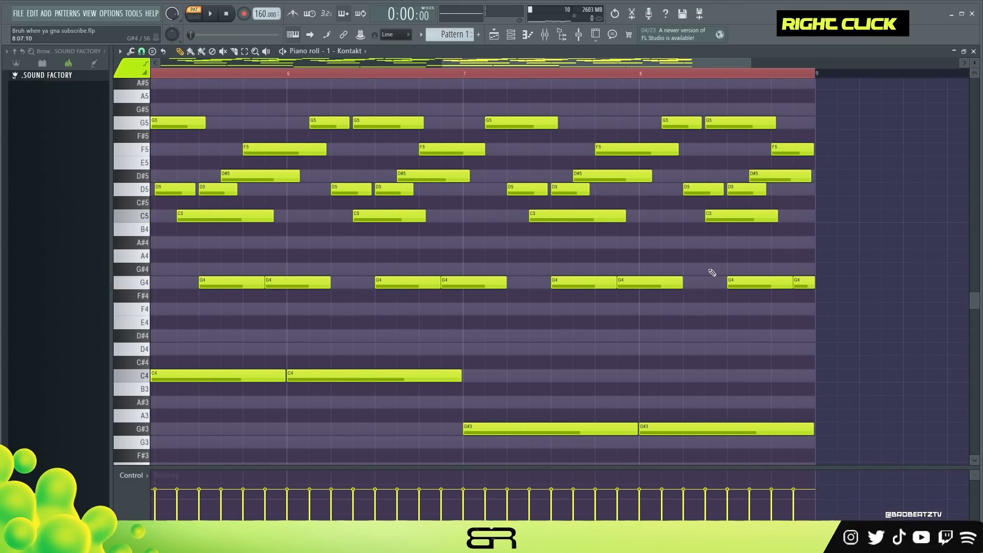
pyautogui.keyDown('ctrl'); pyautogui.click(650, 282); pyautogui.keyUp('ctrl')
pyautogui.keyDown('ctrl'); pyautogui.keyDown('shift'); pyautogui.click(482, 282); pyautogui.keyUp('shift'); pyautogui.keyUp('ctrl')
pyautogui.keyDown('ctrl'); pyautogui.keyDown('shift'); pyautogui.click(307, 283); pyautogui.keyUp('shift'); pyautogui.keyUp('ctrl')
pyautogui.moveTo(338, 285); pyautogui.dragTo(369, 267)
pyautogui.rightClick(385, 202)
# Play back the eight-bar pattern from the start, with all eight bars in view.
pyautogui.scroll(-5, 356, 79)
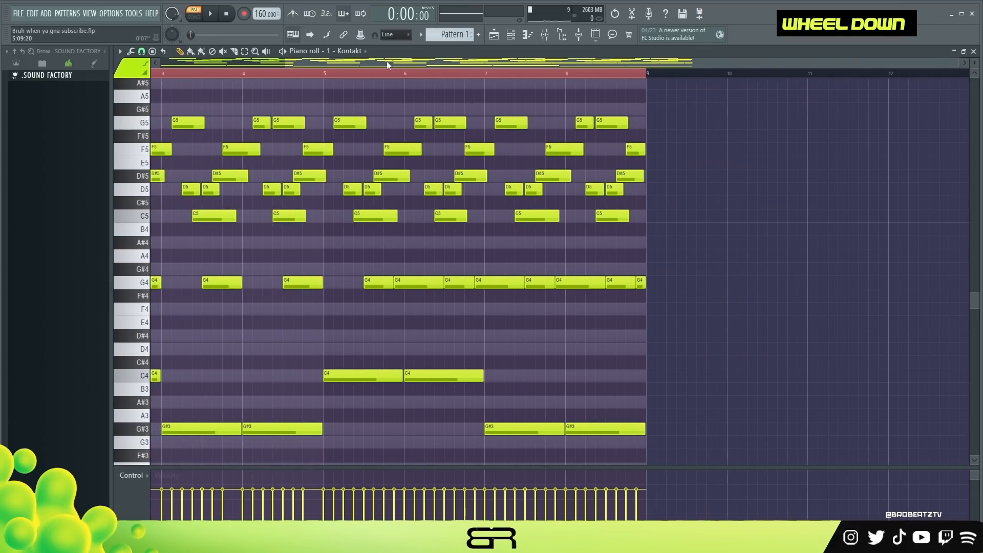
pyautogui.doubleClick(182, 80)
pyautogui.press('space')
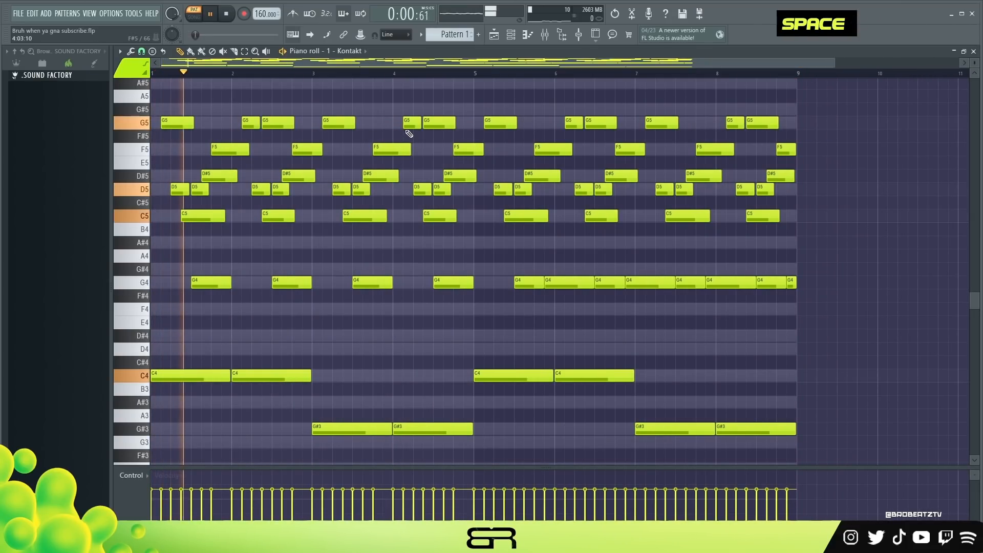
pyautogui.moveTo(835, 62); pyautogui.dragTo(731, 62)
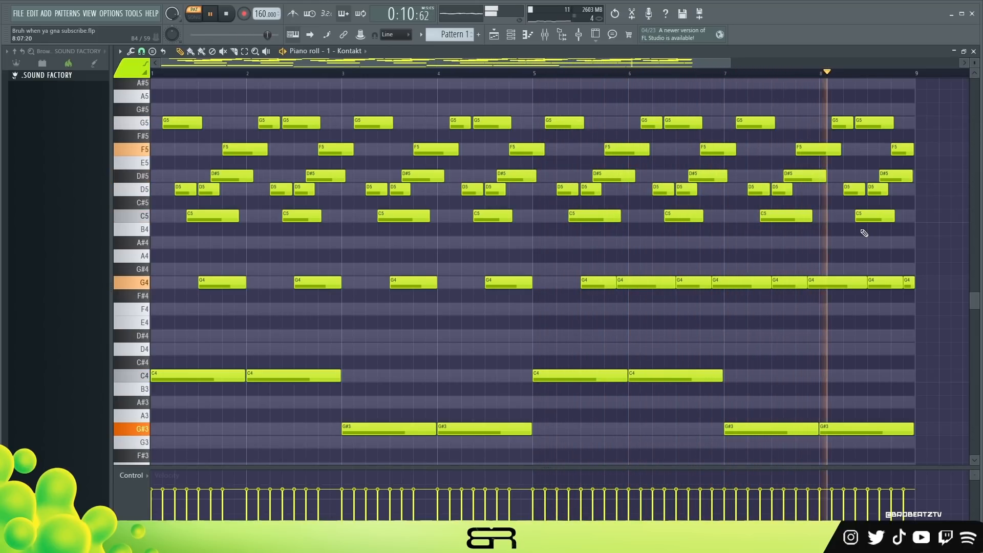
pyautogui.press('space')
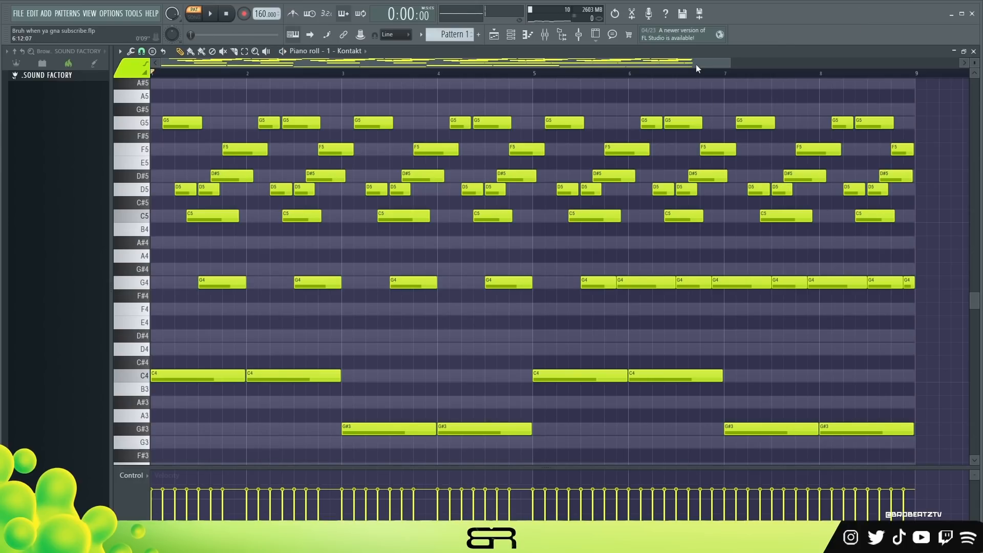
# Examine the overlapping notes of the pattern, then select the upper melody notes of bar 1 from C5 to G5.
pyautogui.moveTo(932, 90); pyautogui.dragTo(153, 450)
pyautogui.rightClick(426, 375)
pyautogui.keyDown('ctrl'); pyautogui.moveTo(627, 277); pyautogui.dragTo(599, 226); pyautogui.keyUp('ctrl')
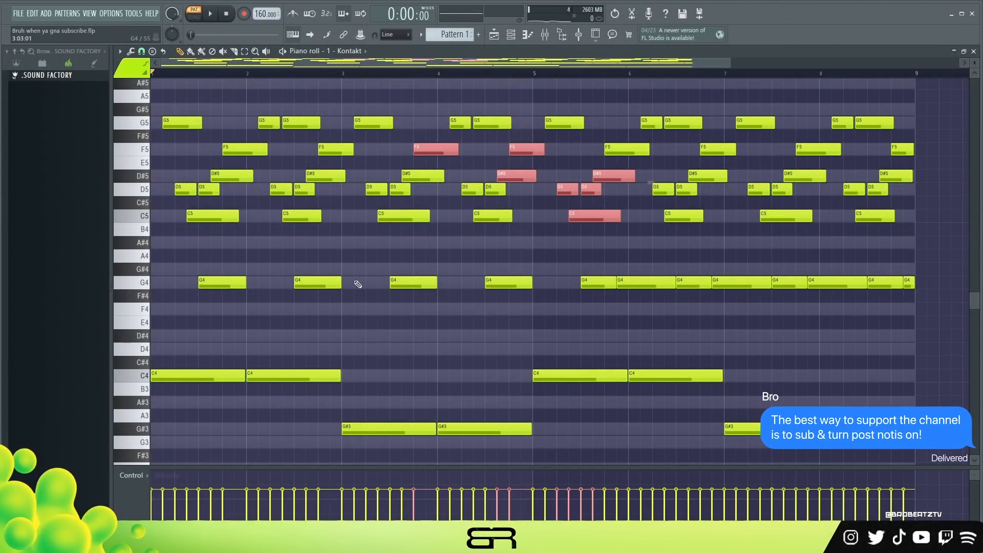
pyautogui.rightClick(323, 273)
pyautogui.keyDown('ctrl'); pyautogui.click(197, 123); pyautogui.keyUp('ctrl')
pyautogui.keyDown('ctrl'); pyautogui.keyDown('shift'); pyautogui.click(241, 149); pyautogui.keyUp('shift'); pyautogui.keyUp('ctrl')
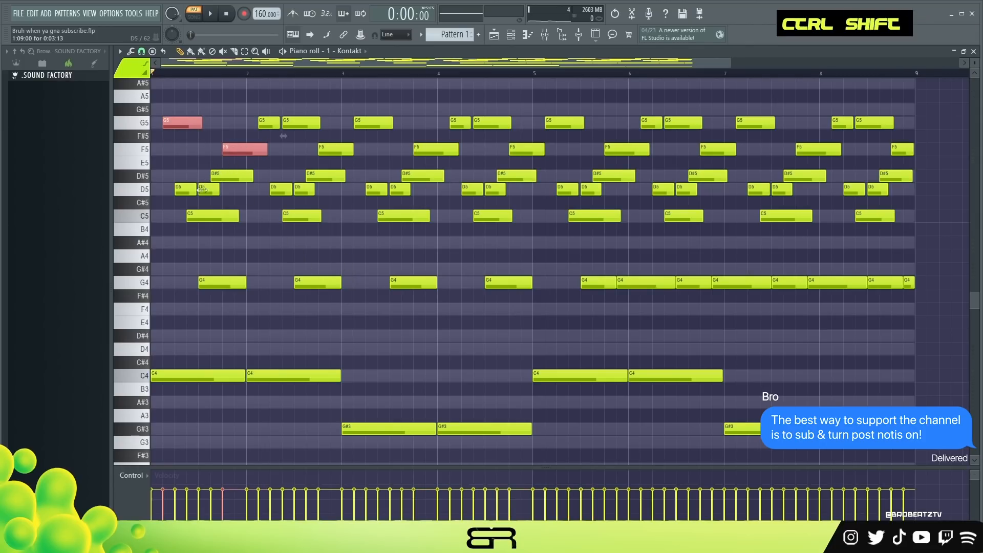
pyautogui.keyDown('ctrl'); pyautogui.keyDown('shift'); pyautogui.moveTo(168, 123); pyautogui.dragTo(244, 217); pyautogui.keyUp('shift'); pyautogui.keyUp('ctrl')
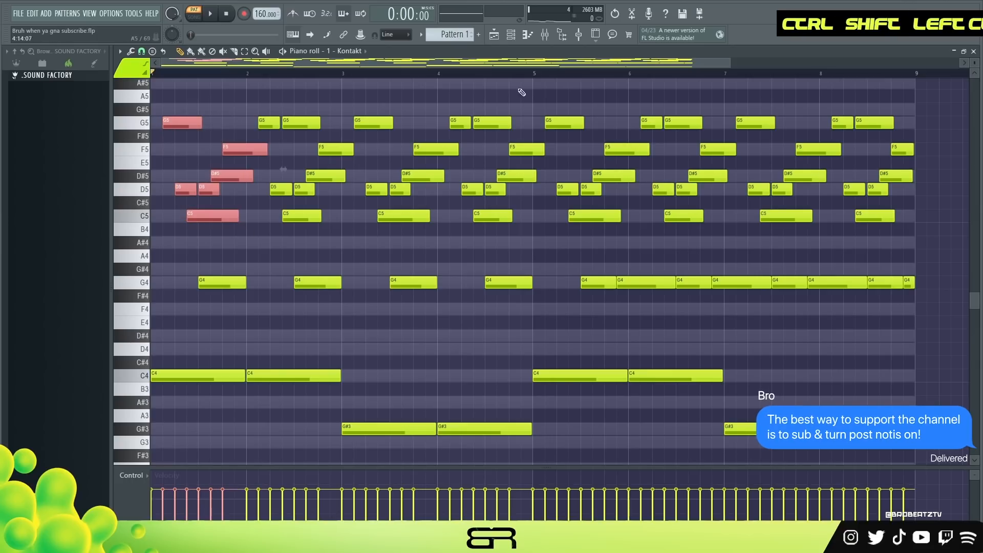
# Open the piano roll of the 1 - Kontakt #2 channel and place a C4 note at the start of bar 1.
pyautogui.click(510, 37)
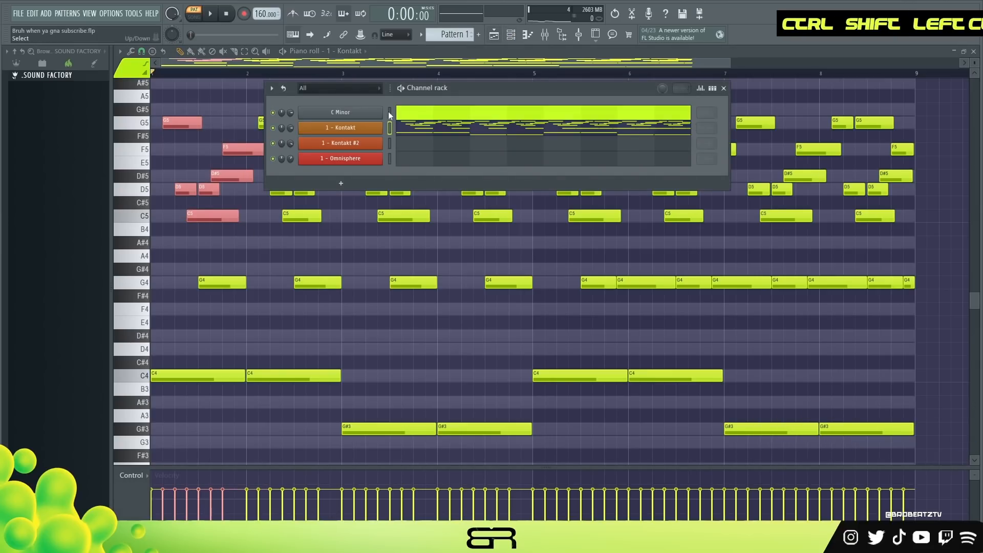
pyautogui.click(413, 147)
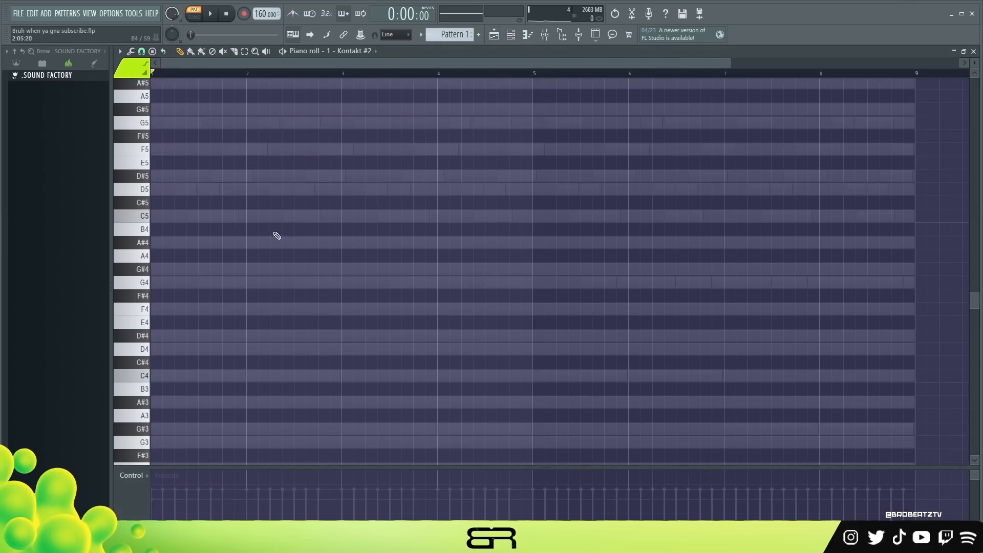
pyautogui.click(168, 380)
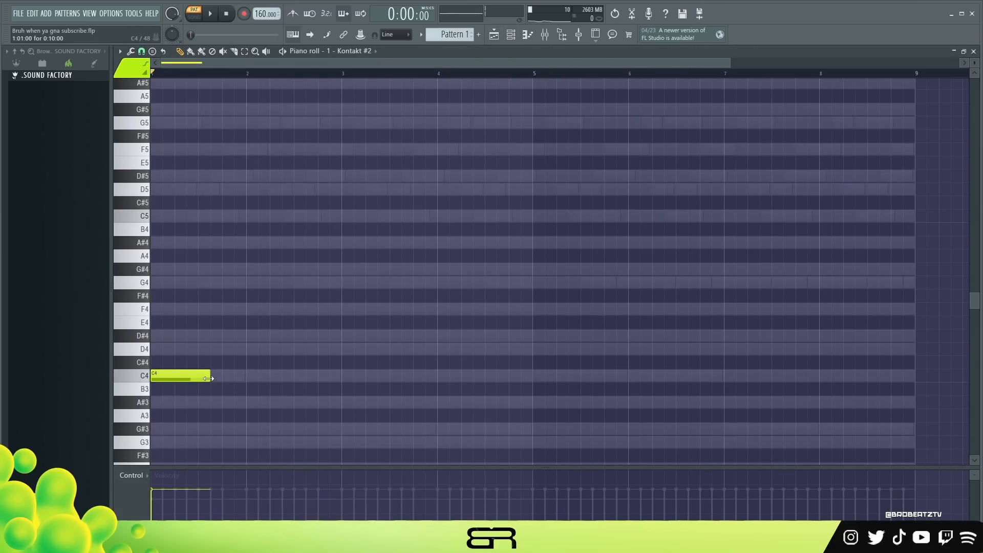
# Transpose the new note in octaves until it sits on C6.
pyautogui.keyDown('ctrl'); pyautogui.moveTo(224, 376); pyautogui.dragTo(211, 363); pyautogui.keyUp('ctrl')
pyautogui.hotkey('ctrl', 'Up')
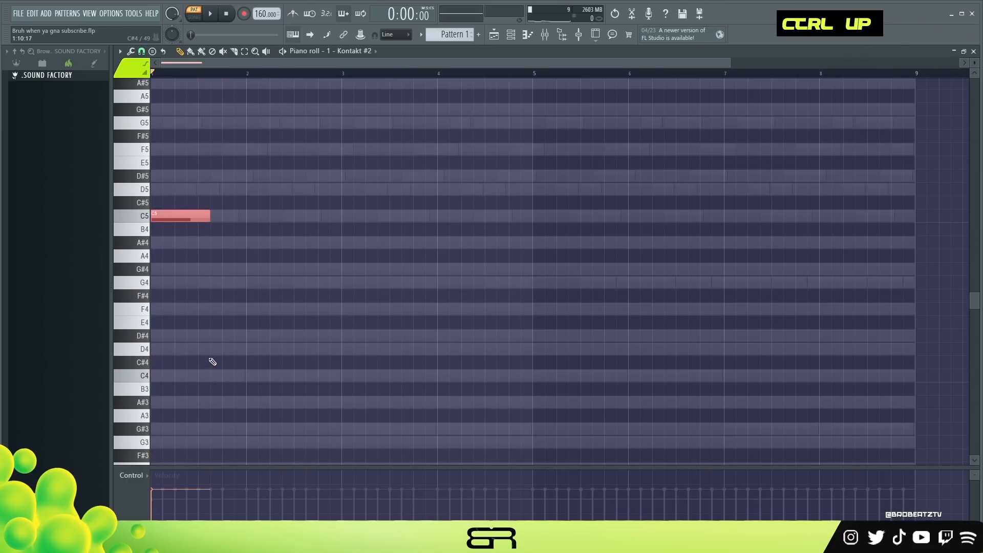
pyautogui.press('Delete')
pyautogui.scroll(5, 248, 364)
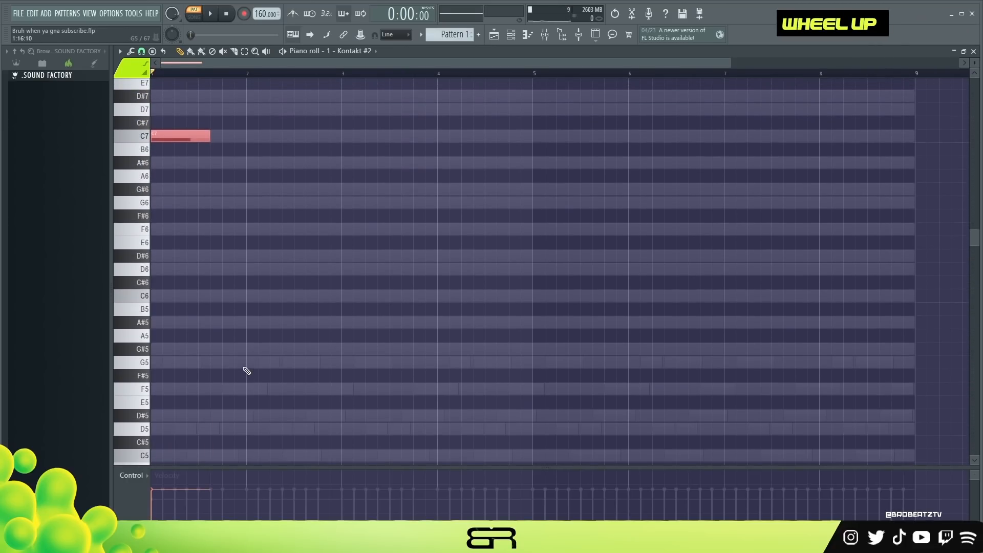
pyautogui.hotkey('ctrl', 'Down')
pyautogui.rightClick(253, 290)
# Raise the C6 note's velocity to 77% and play it back.
pyautogui.press('space')
pyautogui.press('space')
pyautogui.press('space')
pyautogui.press('space')
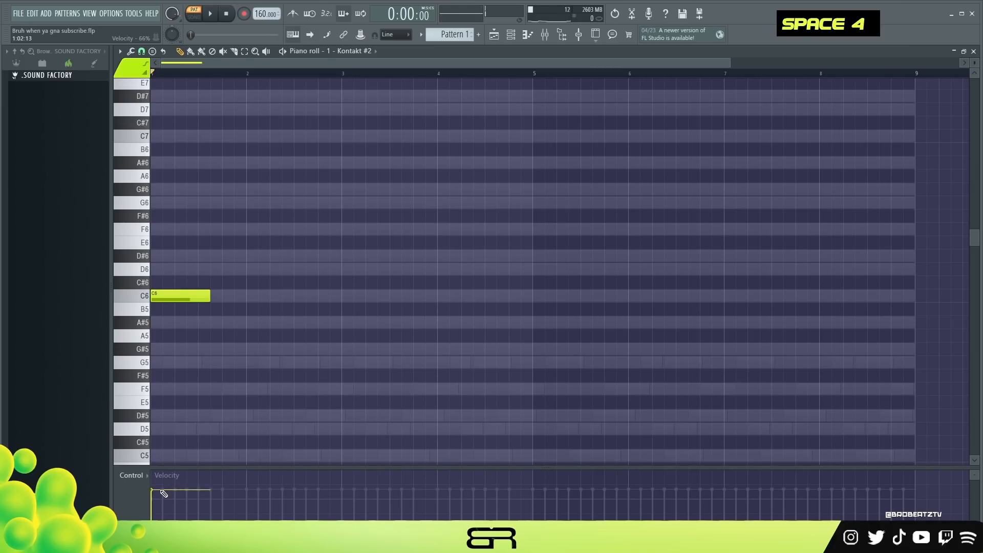
pyautogui.moveTo(166, 492); pyautogui.dragTo(165, 483)
pyautogui.press('space')
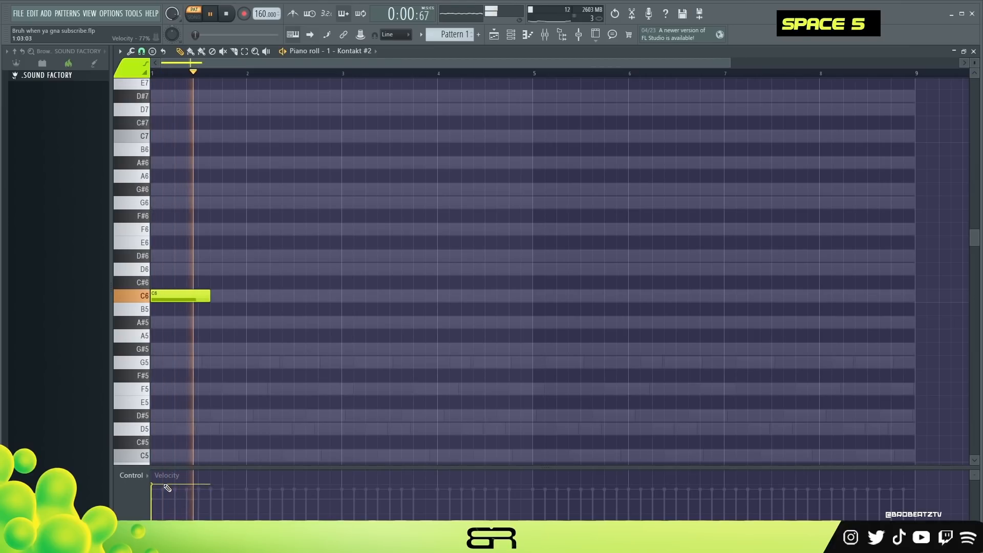
pyautogui.press('space')
# Audition D#6 and F6, and lengthen the C6 note to the end of bar 1.
pyautogui.scroll(2, 217, 61)
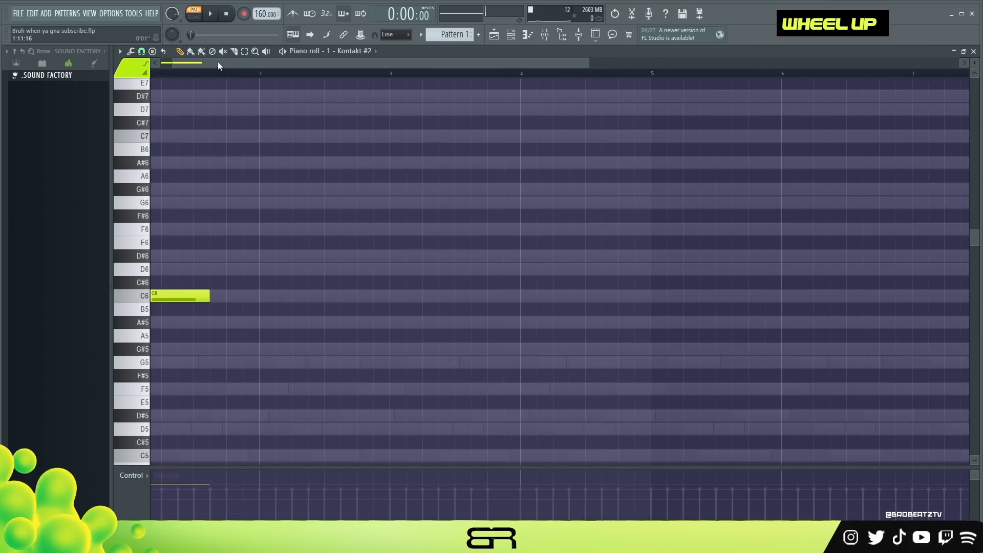
pyautogui.click(146, 257)
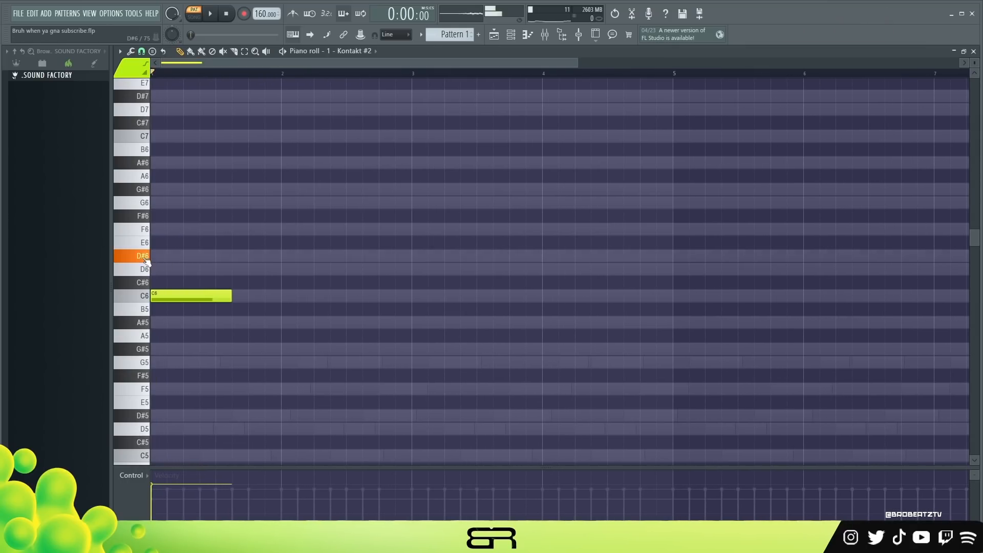
pyautogui.click(146, 229)
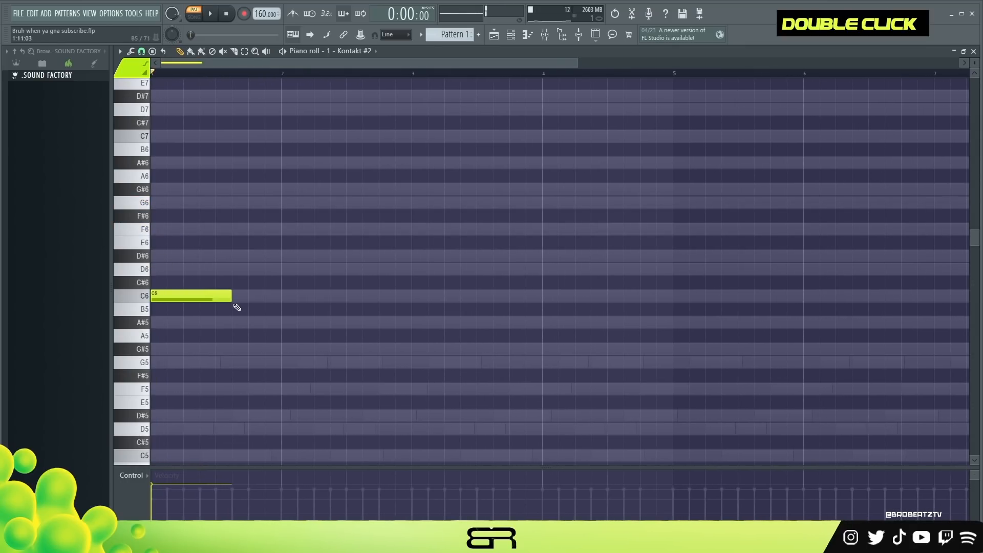
pyautogui.moveTo(231, 297); pyautogui.dragTo(281, 297)
# Copy the C6 note to D#6 at bar 2, D6 halfway through bar 2 and D#6 at bar 3, and play the result.
pyautogui.keyDown('ctrl'); pyautogui.click(199, 297); pyautogui.keyUp('ctrl')
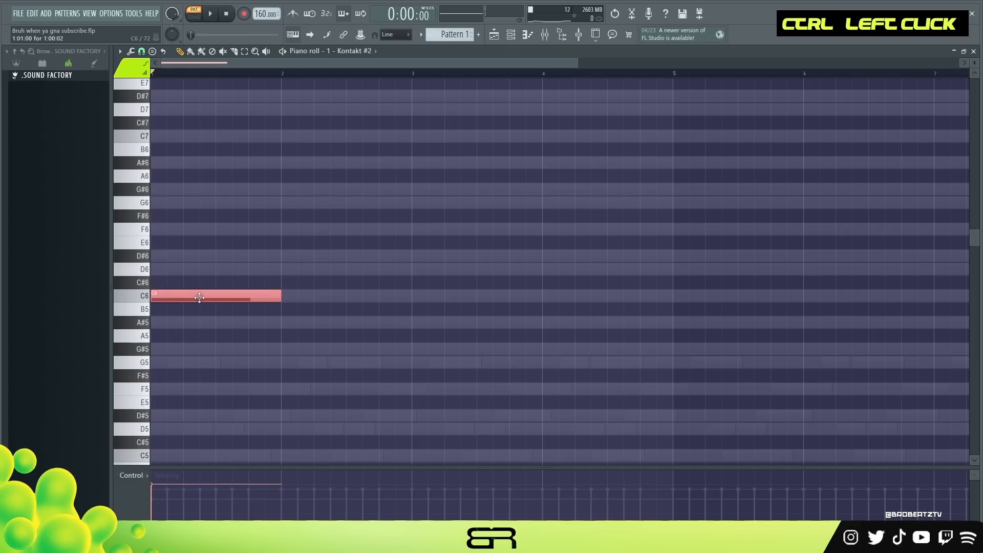
pyautogui.moveTo(199, 297); pyautogui.dragTo(538, 258)
pyautogui.press('space')
pyautogui.rightClick(533, 278)
pyautogui.hotkey('ctrl', 'a')
pyautogui.press('space')
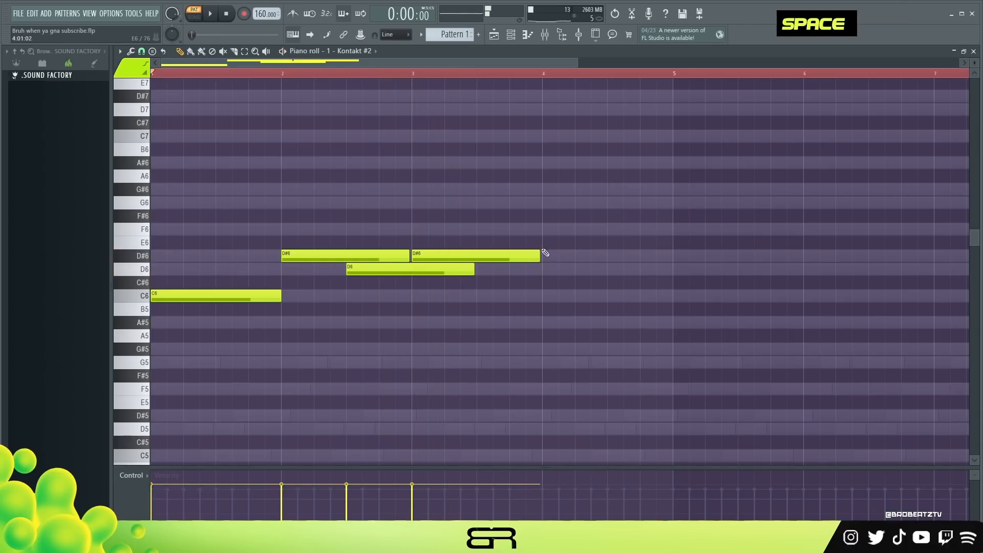
pyautogui.press('space')
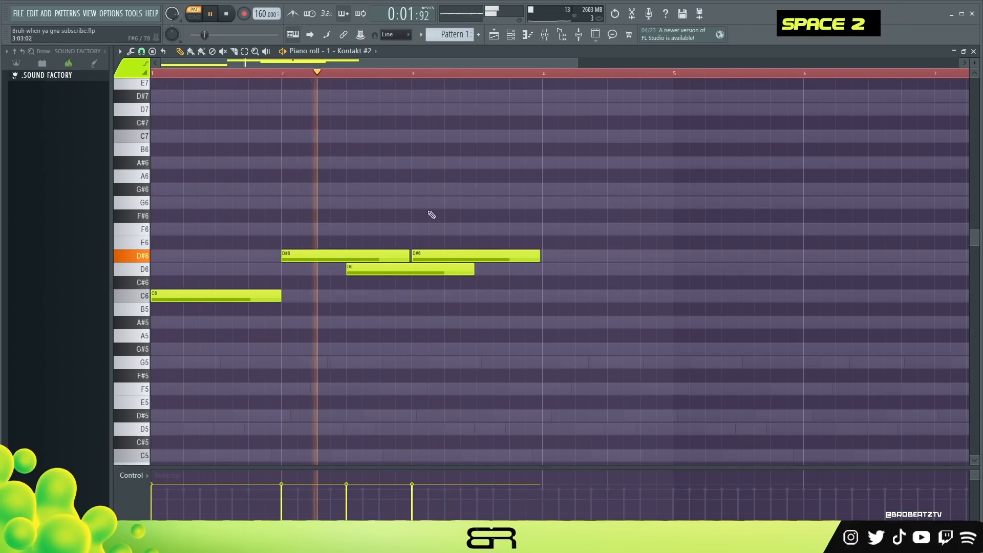
pyautogui.press('space')
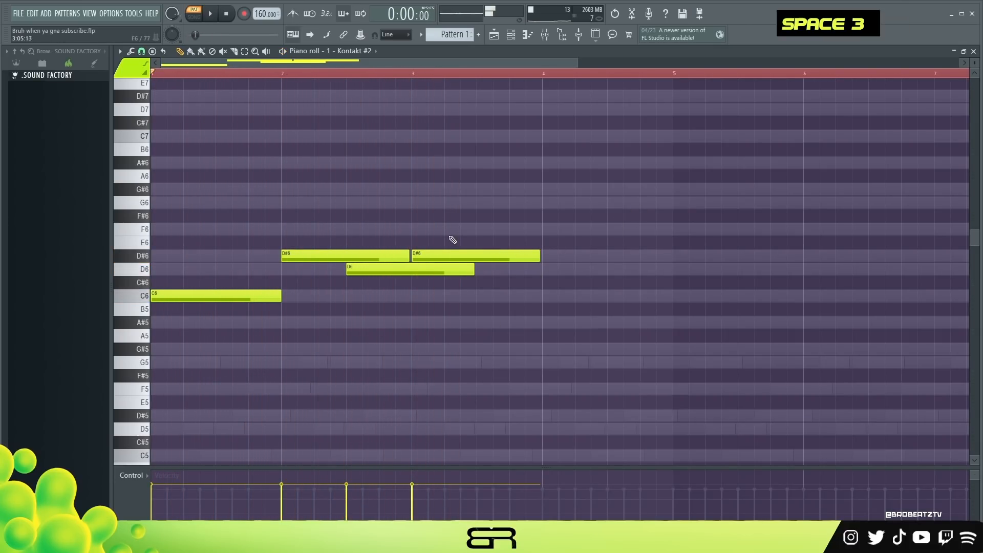
# Copy the D#6 note of bar 3 up to G6, starting one beat into the bar, and play back the phrase.
pyautogui.press('ctrl')
pyautogui.keyDown('ctrl'); pyautogui.click(414, 253); pyautogui.keyUp('ctrl')
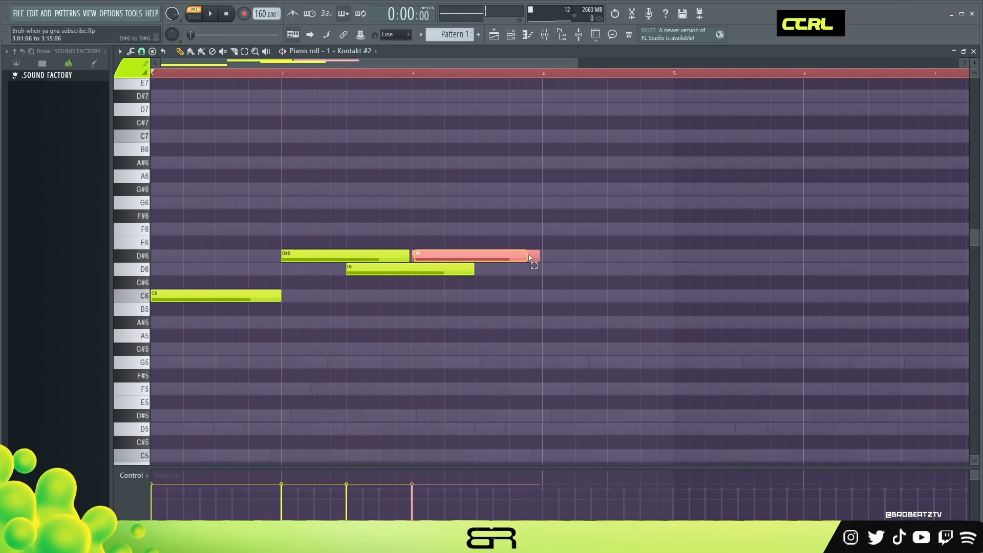
pyautogui.press('shift')
pyautogui.moveTo(424, 253); pyautogui.dragTo(427, 204)
pyautogui.rightClick(435, 189)
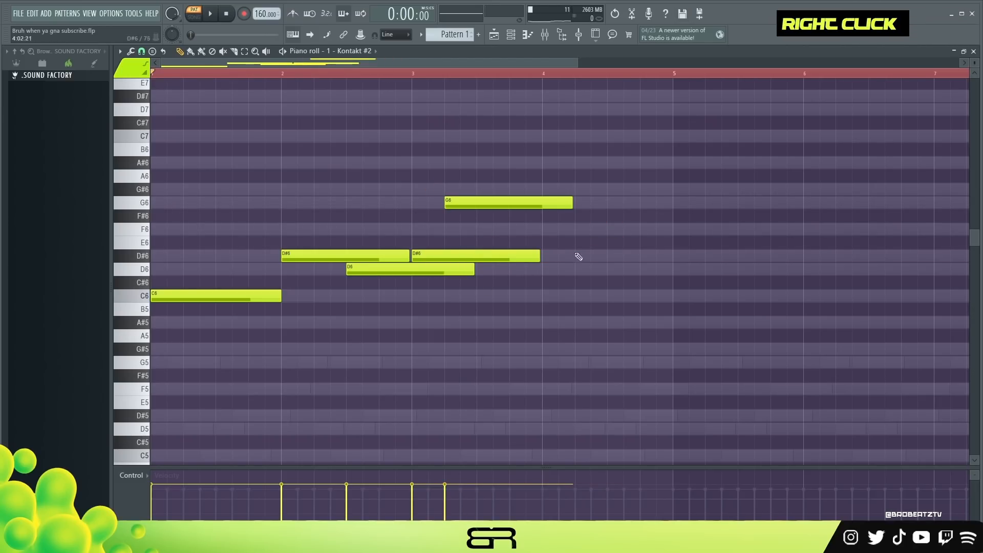
pyautogui.press('space')
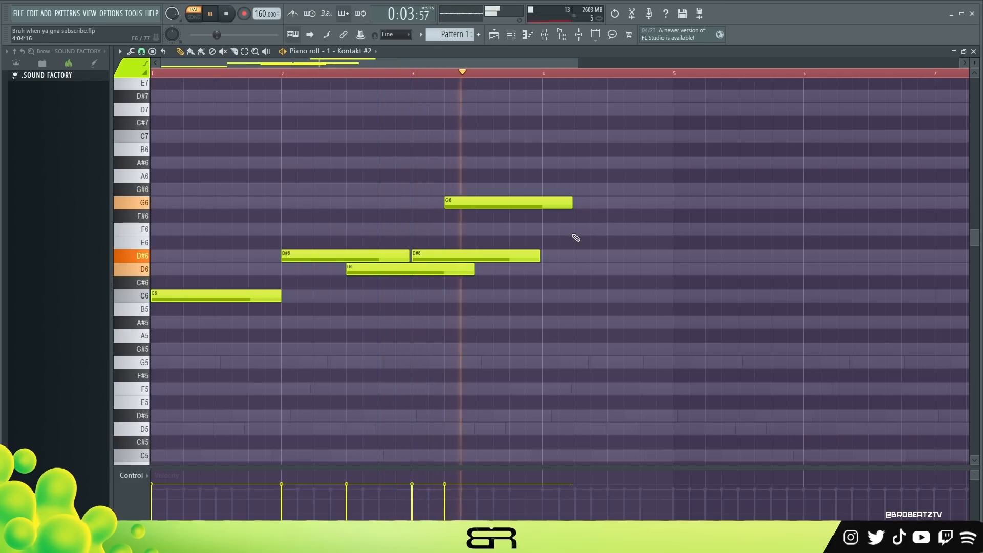
pyautogui.press('space')
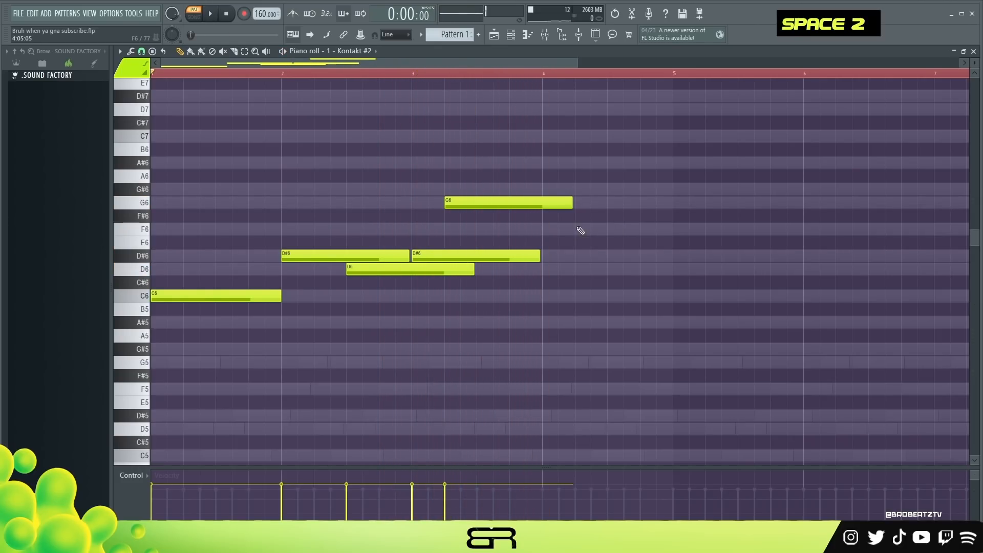
# Copy the first C6 note to the start of bar 4, copy the G6 note to F6 at the same position, and play the phrase.
pyautogui.keyDown('ctrl'); pyautogui.click(166, 295); pyautogui.keyUp('ctrl')
pyautogui.moveTo(166, 295); pyautogui.dragTo(557, 293)
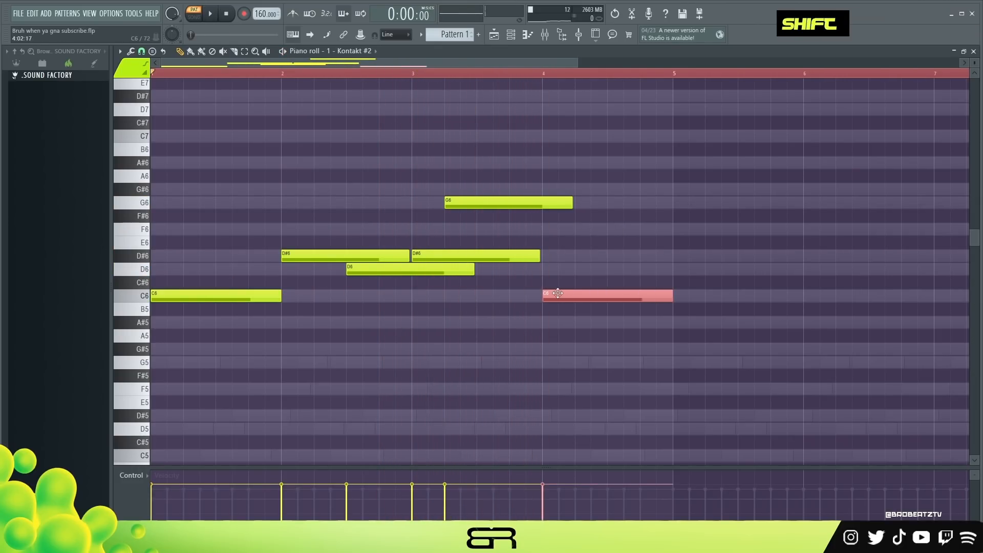
pyautogui.rightClick(582, 271)
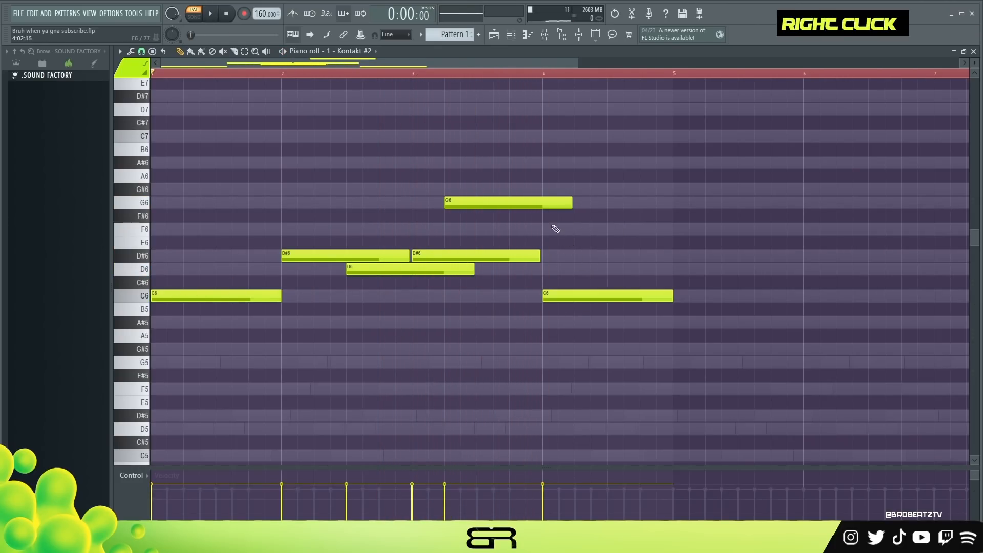
pyautogui.keyDown('ctrl'); pyautogui.click(502, 201); pyautogui.keyUp('ctrl')
pyautogui.moveTo(502, 201); pyautogui.dragTo(584, 234)
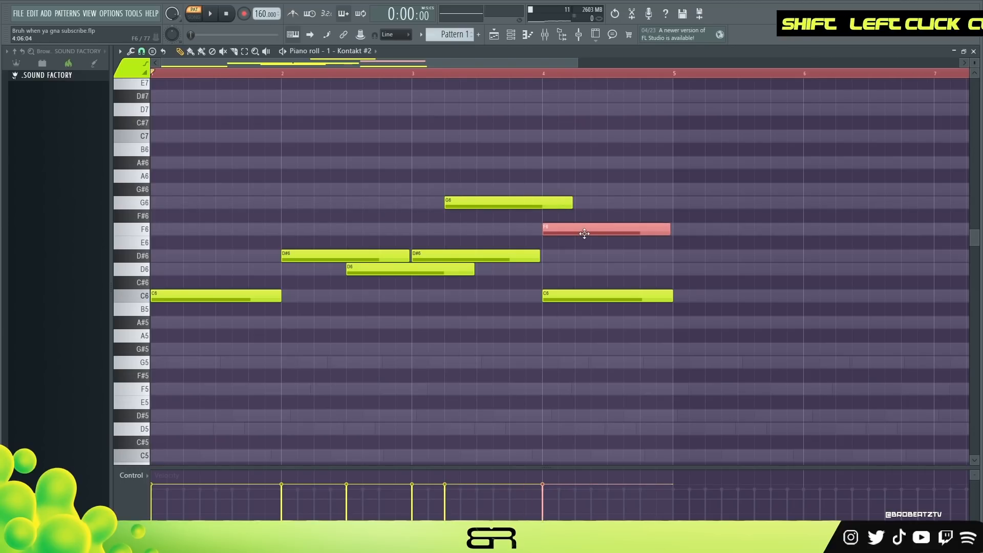
pyautogui.press('space')
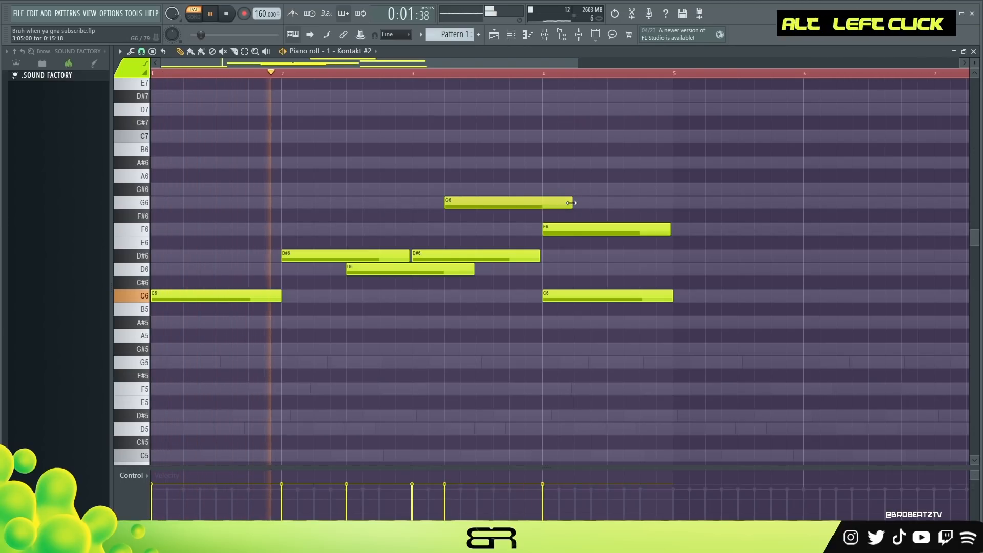
# Trim the end of the G6 note slightly and replace the long F6 of bar 4 with two notes of about half a bar.
pyautogui.moveTo(565, 203); pyautogui.dragTo(560, 203)
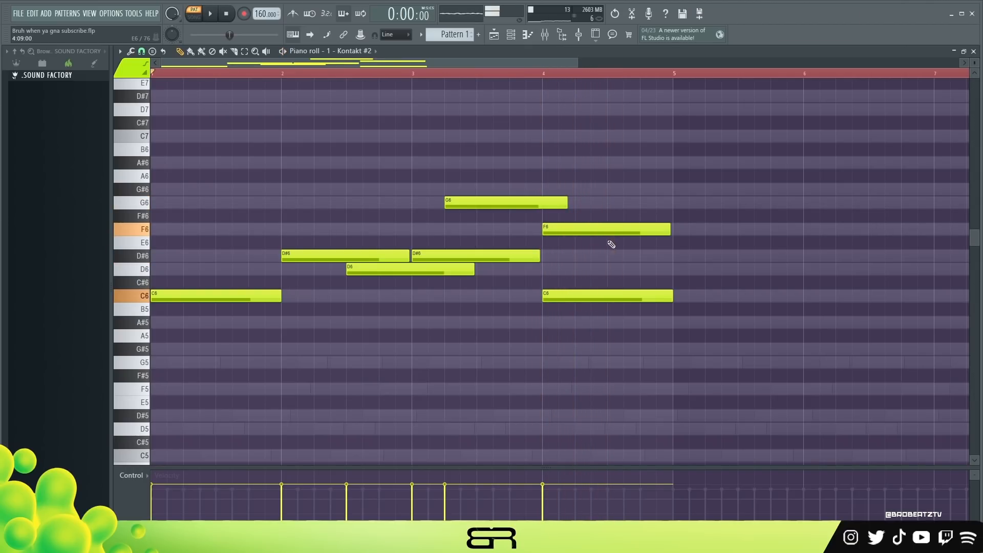
pyautogui.press('space')
pyautogui.press('space')
pyautogui.rightClick(621, 233)
pyautogui.moveTo(673, 233); pyautogui.dragTo(601, 227)
pyautogui.press('space')
pyautogui.moveTo(663, 230); pyautogui.dragTo(602, 230)
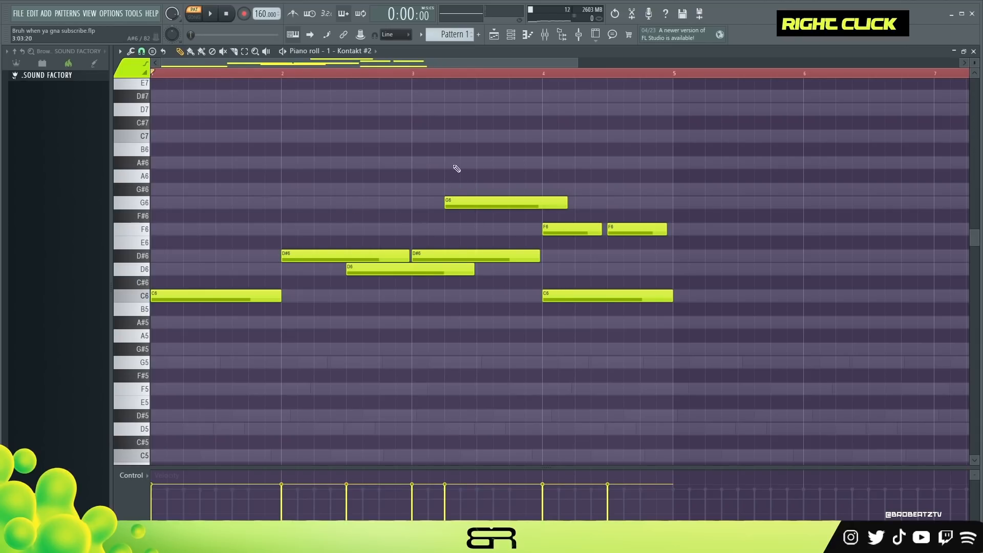
# Copy the second F6 note of bar 4 to F7, one beat into bar 2, and play it back.
pyautogui.moveTo(555, 263); pyautogui.dragTo(311, 242)
pyautogui.rightClick(425, 209)
pyautogui.scroll(3, 311, 293)
pyautogui.scroll(3, 311, 292)
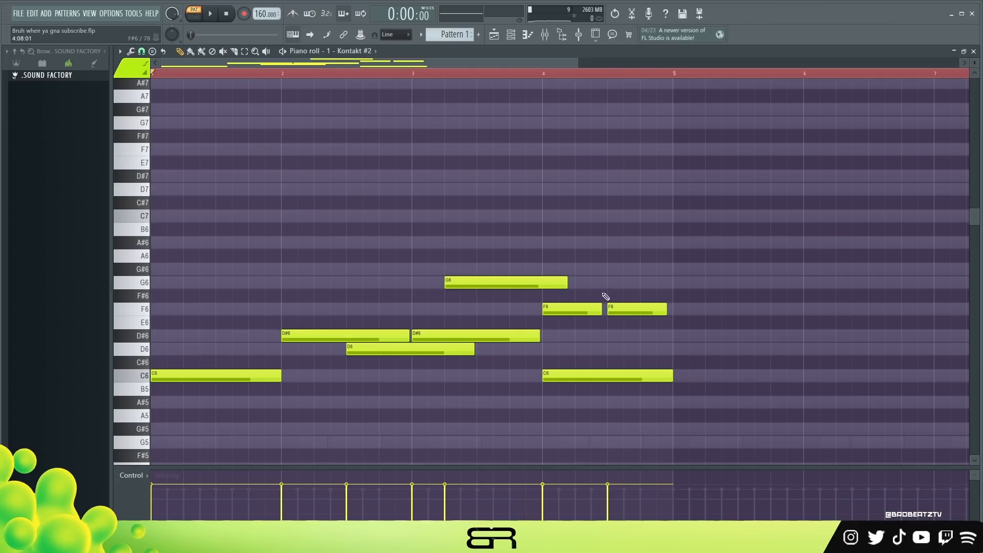
pyautogui.keyDown('ctrl'); pyautogui.click(573, 309); pyautogui.keyUp('ctrl')
pyautogui.moveTo(573, 309); pyautogui.dragTo(363, 150)
pyautogui.rightClick(397, 245)
pyautogui.press('space')
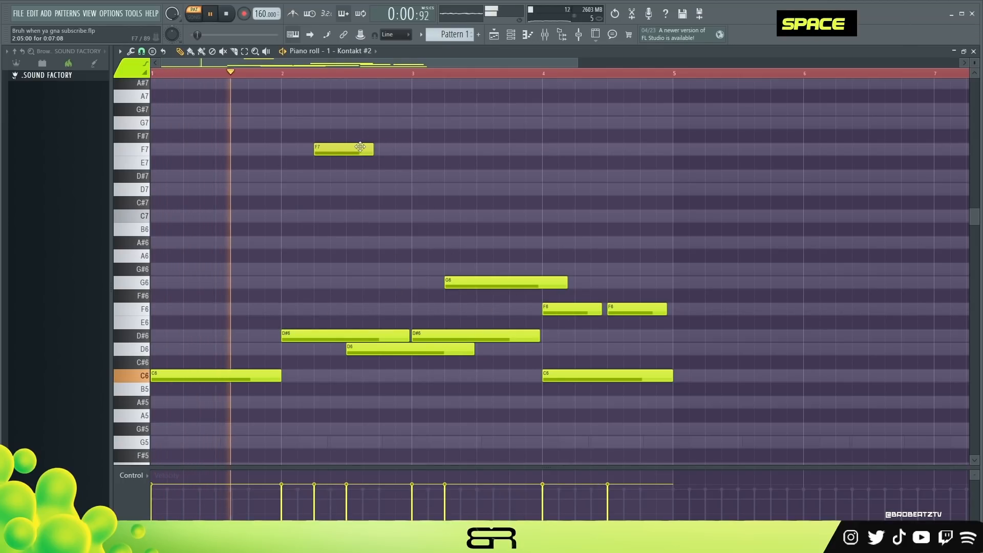
# Shorten the F7 note and follow it in bar 2 with short D#7, D7, D#7, D7 and A#6 notes.
pyautogui.press('space')
pyautogui.press('space')
pyautogui.press('space')
pyautogui.moveTo(372, 150); pyautogui.dragTo(308, 155)
pyautogui.scroll(4, 319, 72)
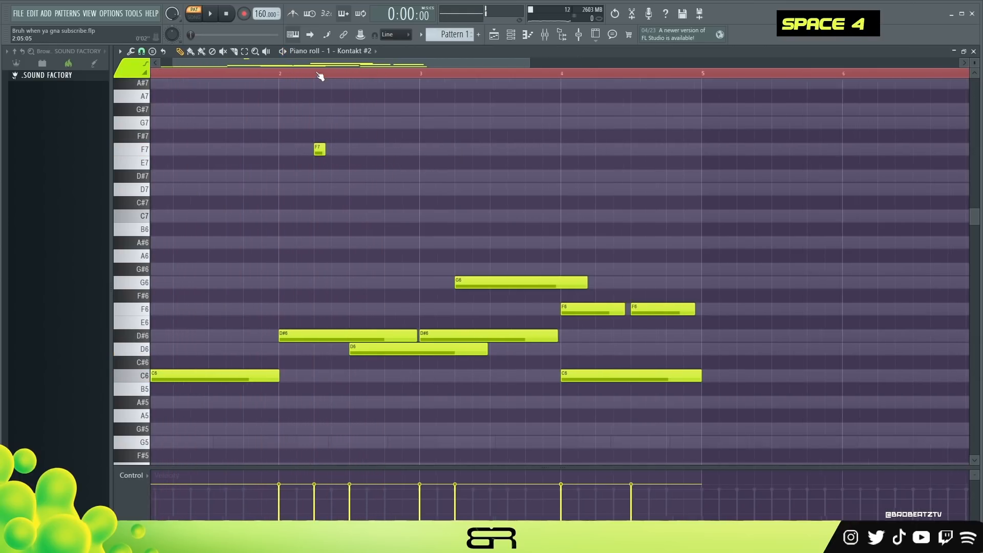
pyautogui.click(353, 177)
pyautogui.click(379, 189)
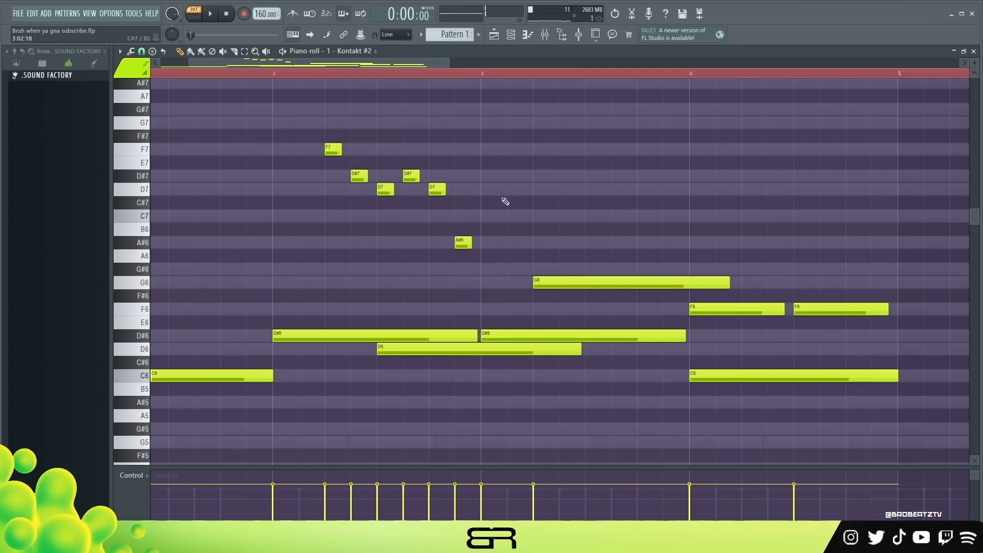
# Audition the high run and lengthen its final A#6 note past the first beat of bar 3.
pyautogui.press('space')
pyautogui.rightClick(478, 232)
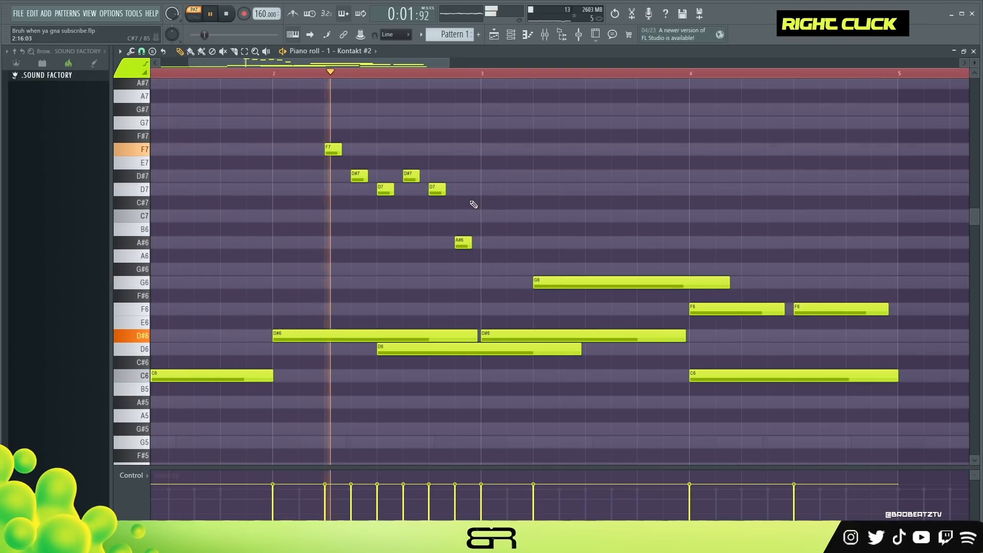
pyautogui.press('space')
pyautogui.moveTo(470, 244); pyautogui.dragTo(543, 246)
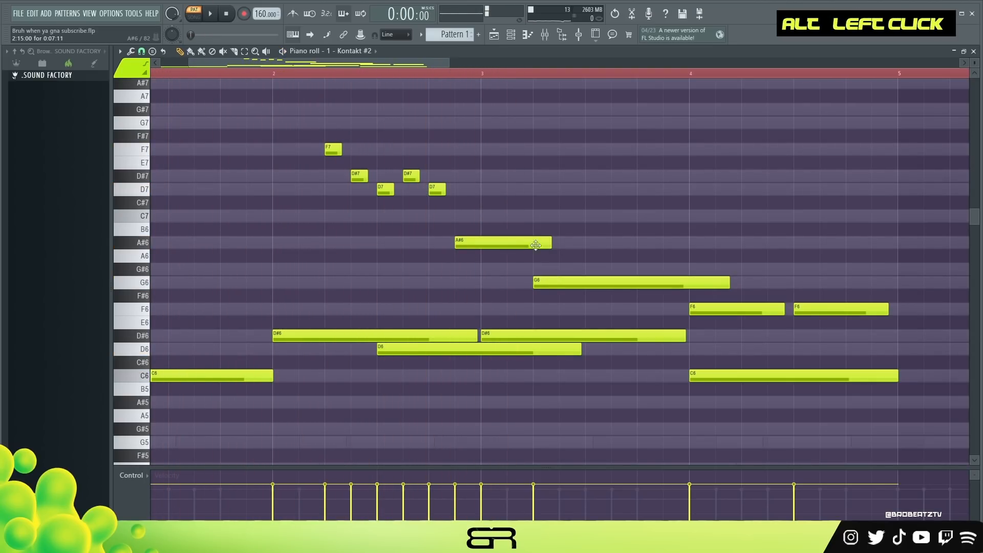
pyautogui.scroll(-3, 375, 66)
pyautogui.press('space')
pyautogui.rightClick(487, 180)
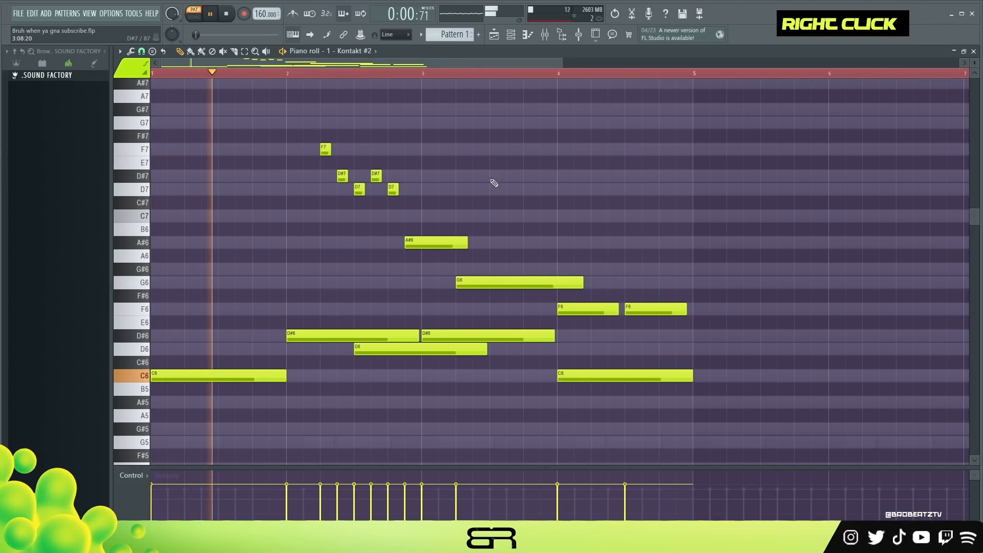
# Lengthen the first D7 and second D#7 of the bar 2 run, trim its last D7, and play back the phrase.
pyautogui.moveTo(314, 143); pyautogui.dragTo(371, 188)
pyautogui.rightClick(364, 179)
pyautogui.press('space')
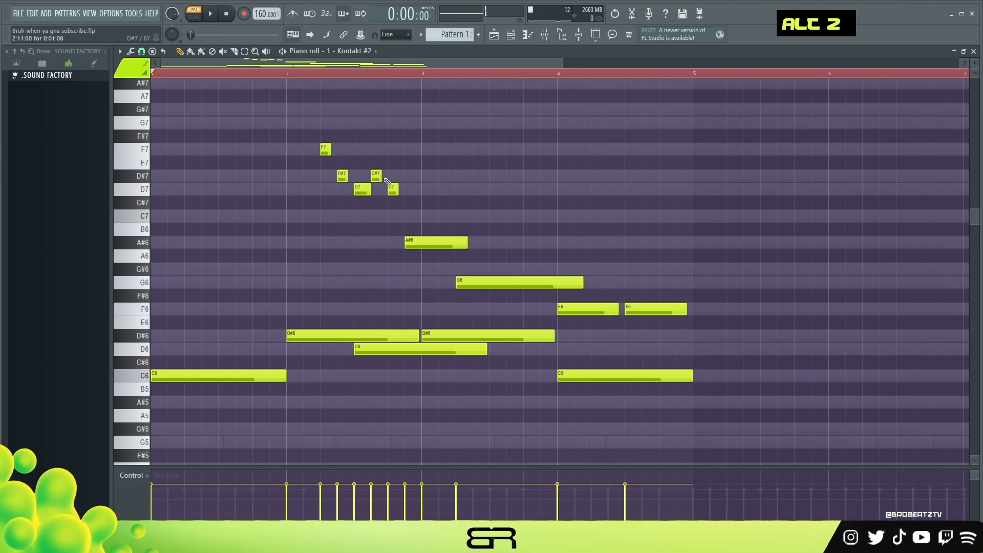
pyautogui.moveTo(380, 175); pyautogui.dragTo(388, 175)
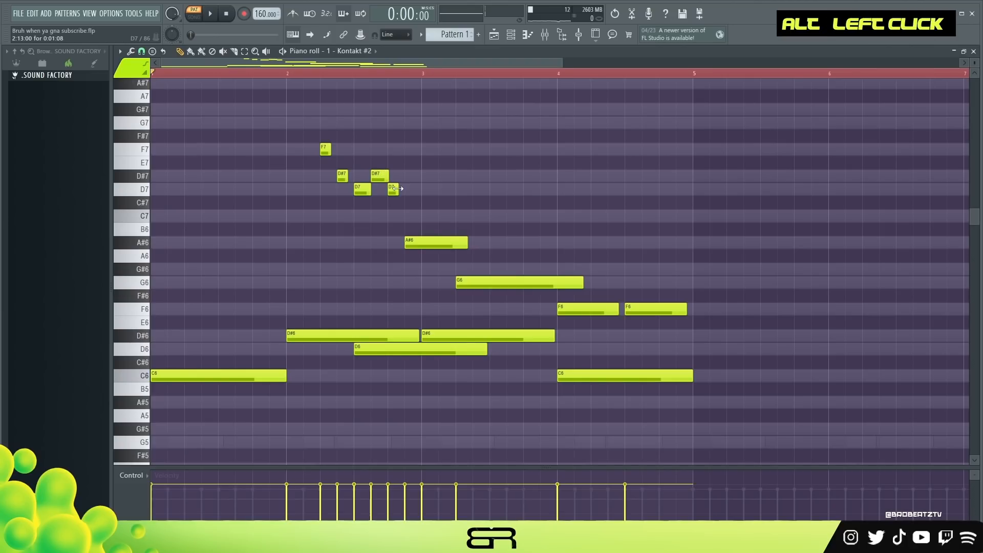
pyautogui.press('space')
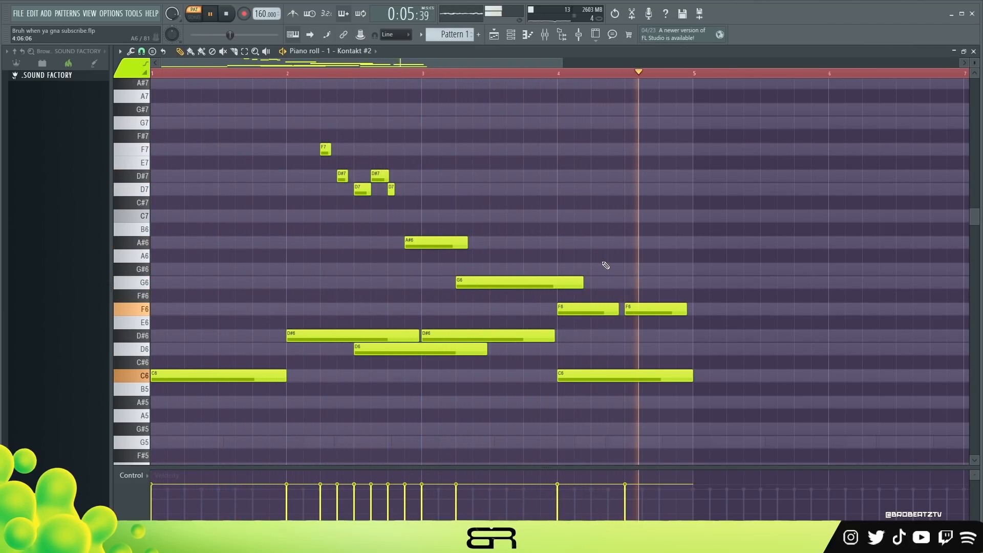
pyautogui.press('space')
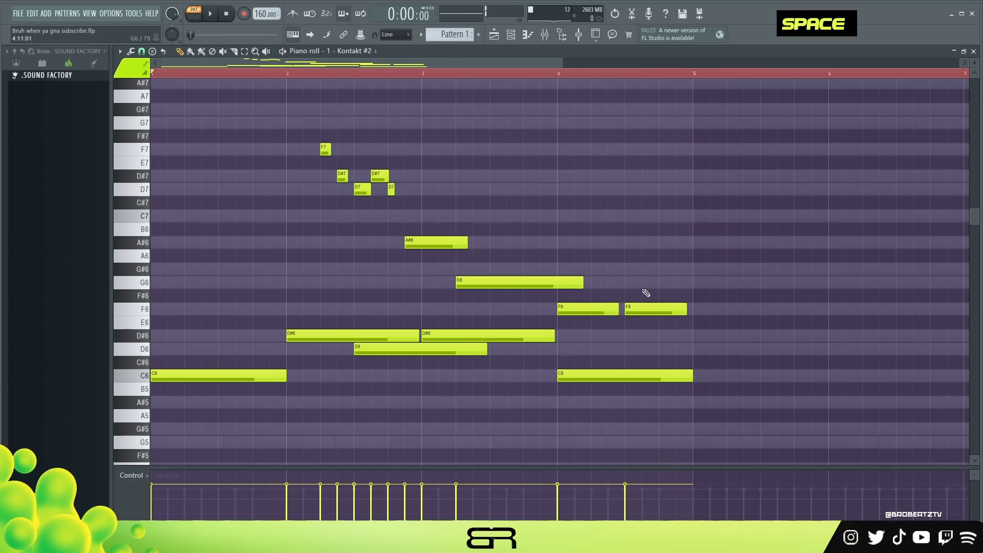
# Duplicate the whole four-bar phrase to start at bar 5 and trim the end of the C6 note in bar 4.
pyautogui.hotkey('ctrl', 'a')
pyautogui.moveTo(189, 376); pyautogui.dragTo(735, 375)
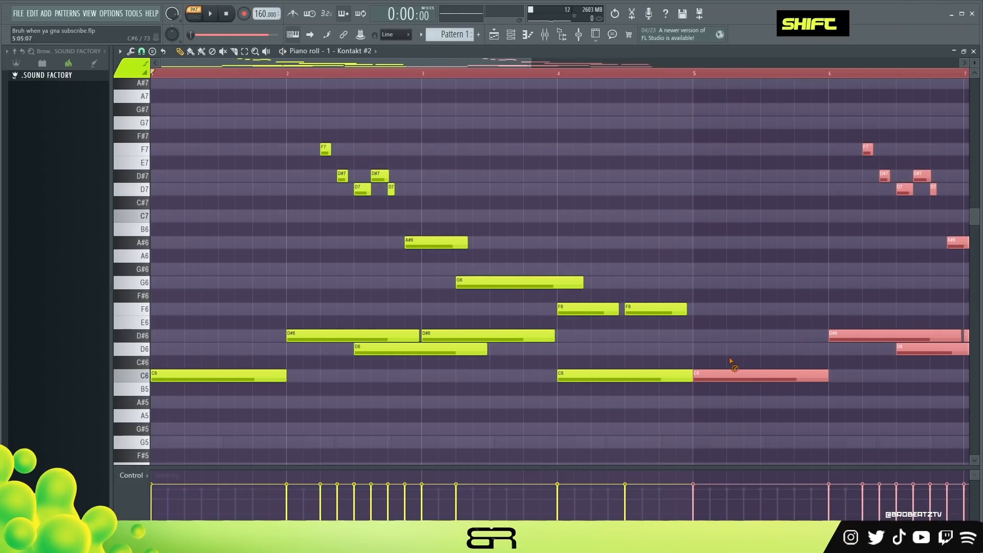
pyautogui.keyDown('ctrl'); pyautogui.click(686, 376); pyautogui.keyUp('ctrl')
# Copy the C6 note of bar 5 up to D#6 and shorten the copy so it ends before bar 6.
pyautogui.moveTo(690, 372); pyautogui.dragTo(715, 336)
pyautogui.keyDown('ctrl'); pyautogui.click(715, 375); pyautogui.keyUp('ctrl')
pyautogui.keyDown('alt'); pyautogui.moveTo(824, 335); pyautogui.dragTo(805, 339); pyautogui.keyUp('alt')
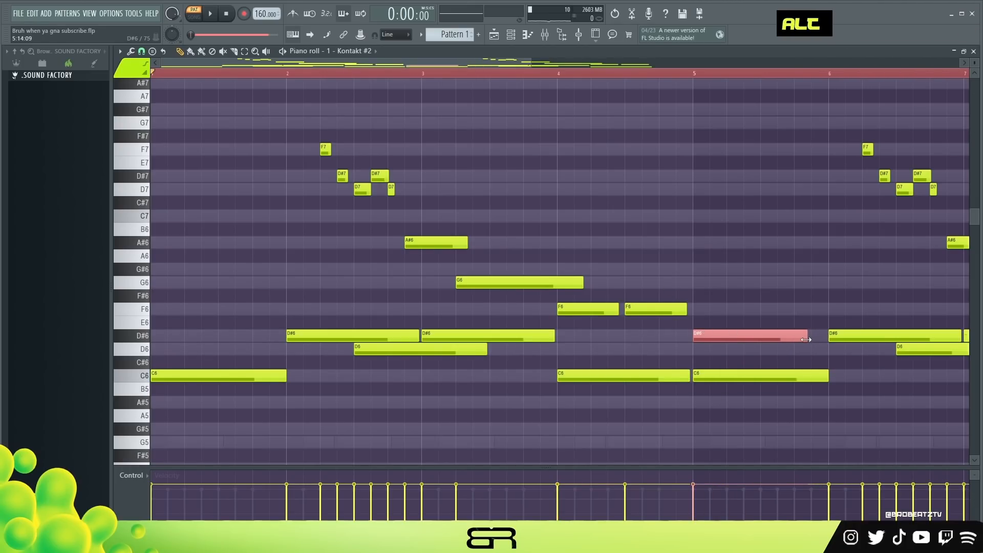
pyautogui.keyDown('ctrl'); pyautogui.moveTo(745, 303); pyautogui.dragTo(693, 400); pyautogui.keyUp('ctrl')
pyautogui.rightClick(750, 293)
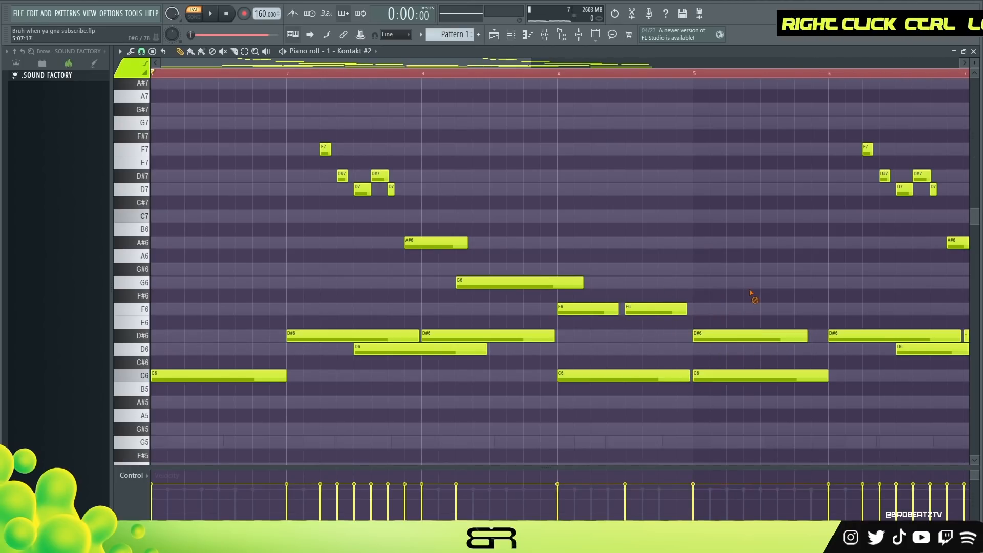
# Play the doubled phrase, lower the velocity of all notes slightly, and play it again.
pyautogui.press('space')
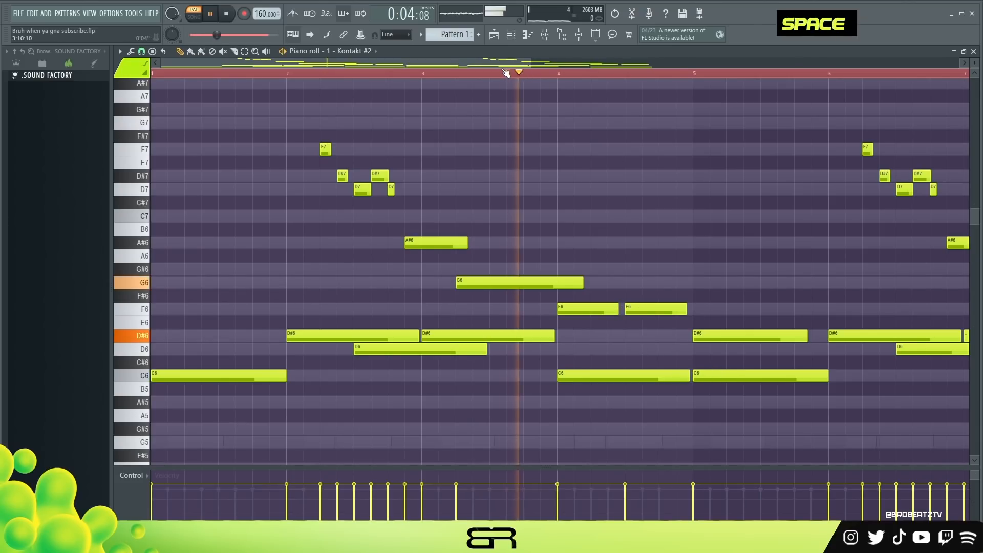
pyautogui.scroll(-2, 503, 76)
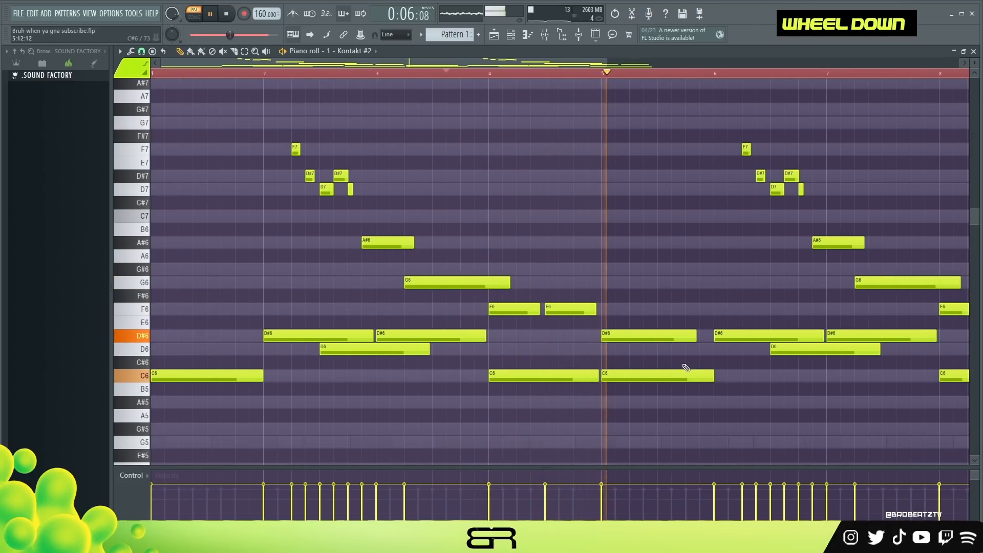
pyautogui.press('space')
pyautogui.hotkey('ctrl', 'a')
pyautogui.keyDown('alt'); pyautogui.scroll(-2, 662, 267); pyautogui.keyUp('alt')
pyautogui.press('space')
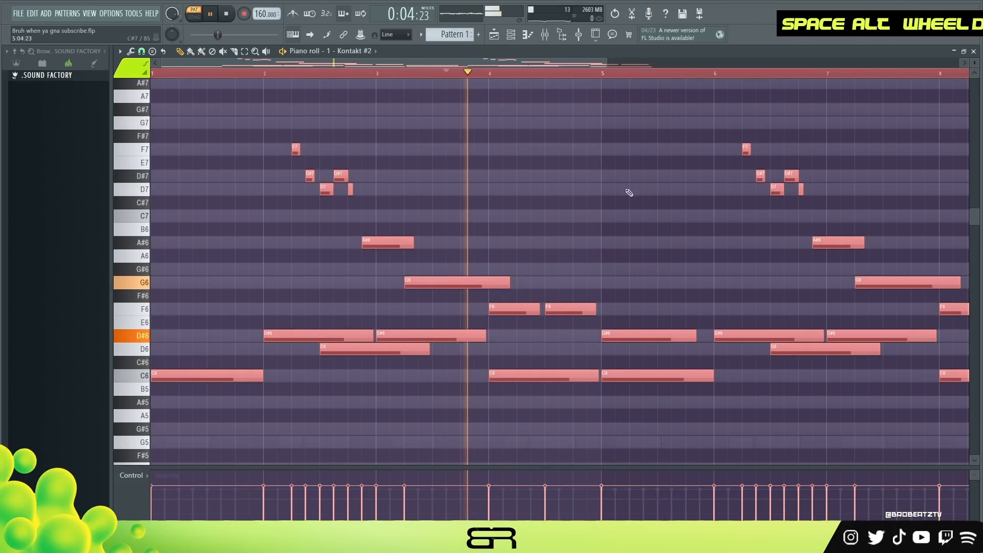
# Stop playback and clear the note and timeline selections around bars 5 to 8.
pyautogui.moveTo(534, 66); pyautogui.dragTo(668, 82)
pyautogui.press('space')
pyautogui.rightClick(638, 222)
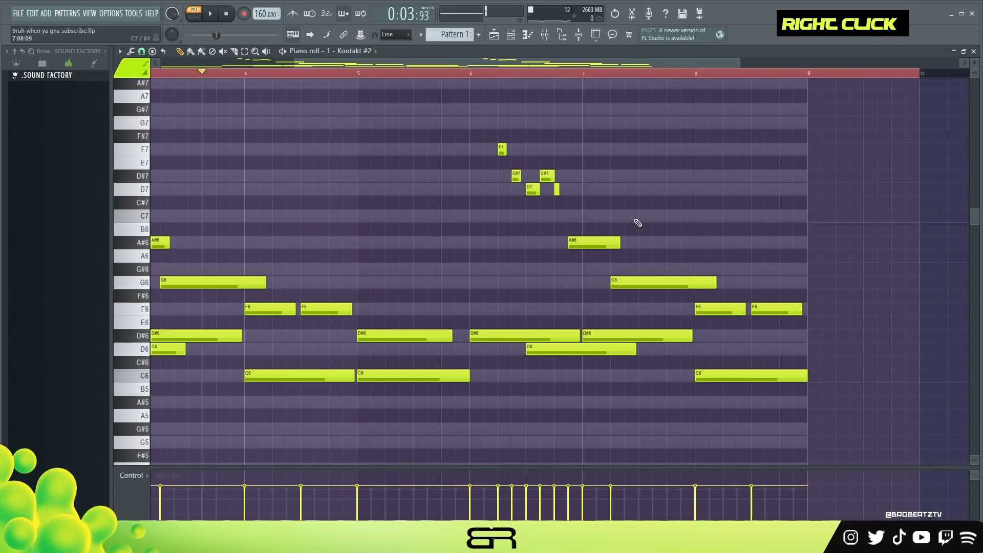
pyautogui.doubleClick(652, 74)
pyautogui.scroll(4, 651, 69)
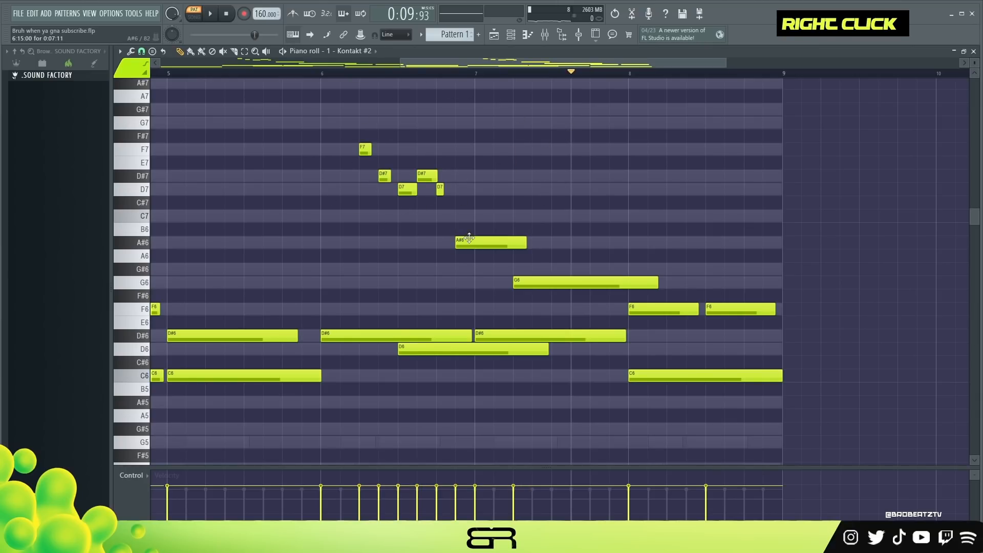
# Replace the A#6 note at the end of bar 6 with a longer G7, and add F7 one beat into bar 7.
pyautogui.press('ctrl')
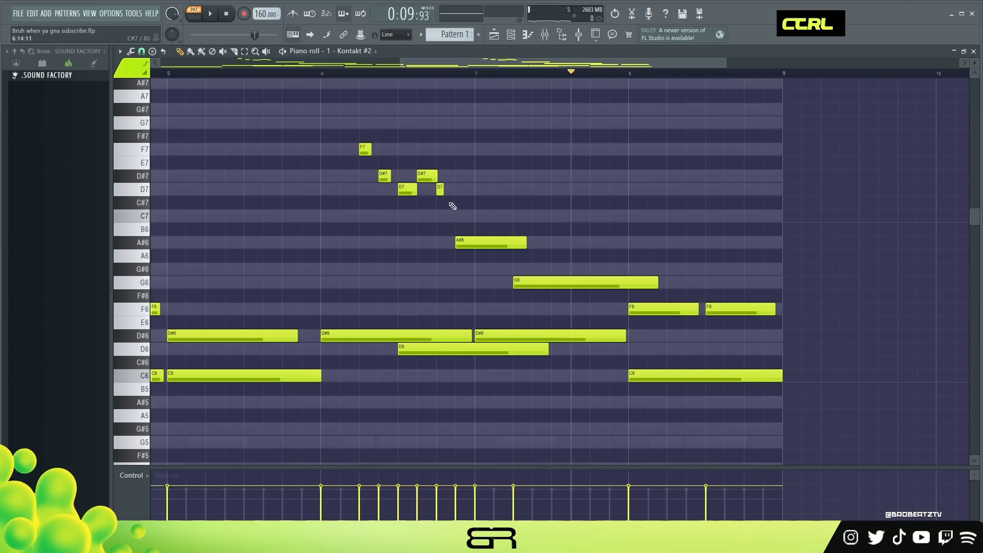
pyautogui.rightClick(486, 243)
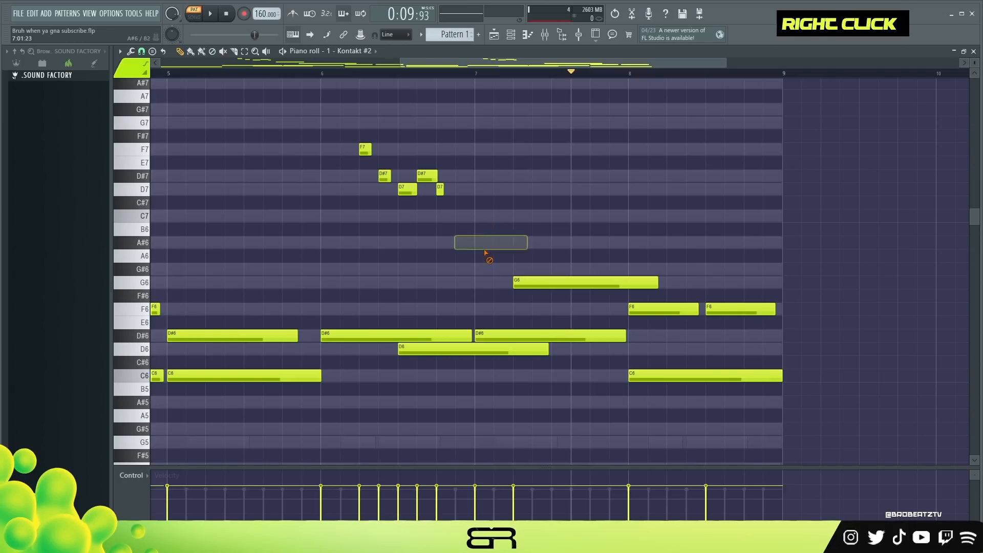
pyautogui.click(459, 126)
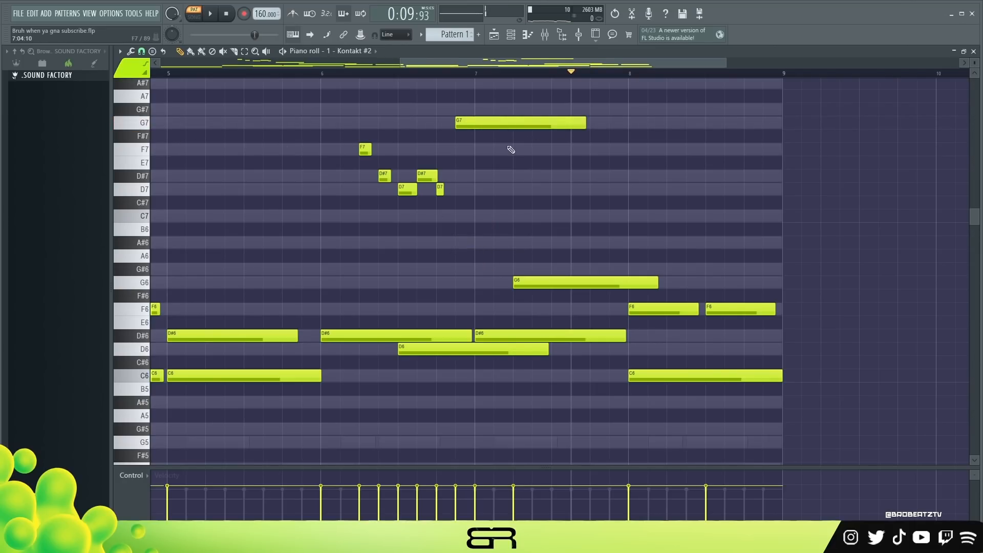
pyautogui.click(490, 149)
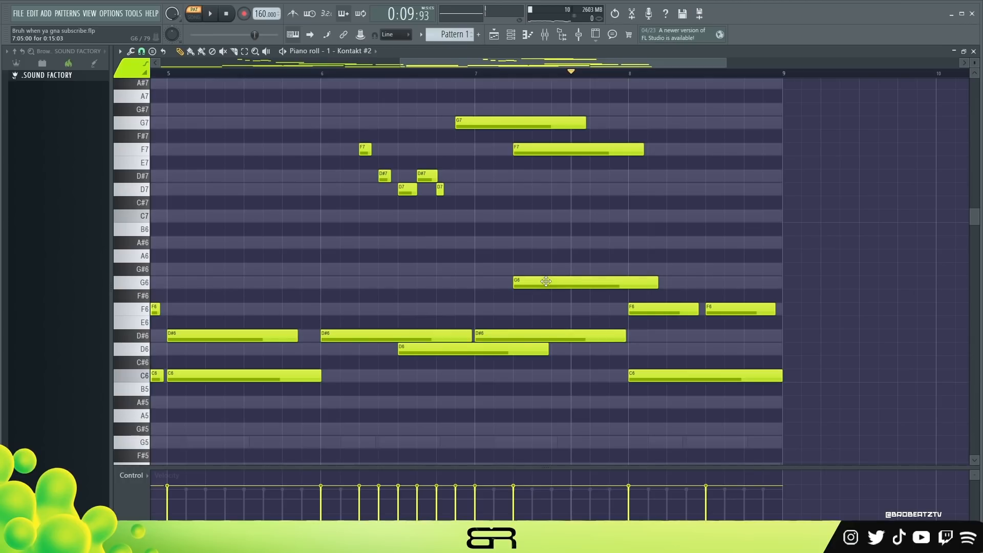
# Move the G6 note of bar 7 to the start of the bar and play back the section.
pyautogui.moveTo(546, 281); pyautogui.dragTo(535, 281)
pyautogui.press('space')
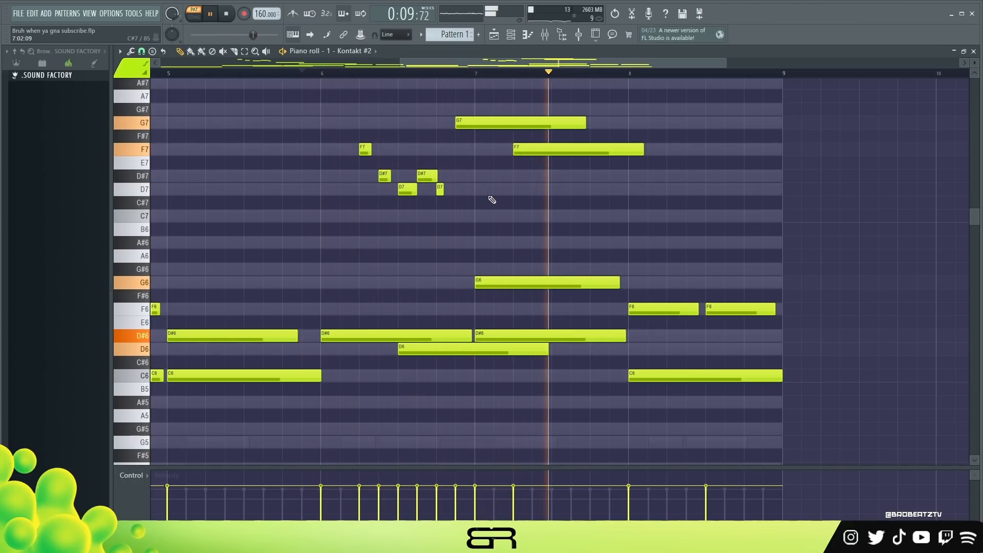
pyautogui.press('space')
# Add D#7 on beat 3 and D7 on beat 4 of bar 7, and play the descending line.
pyautogui.click(552, 176)
pyautogui.click(592, 189)
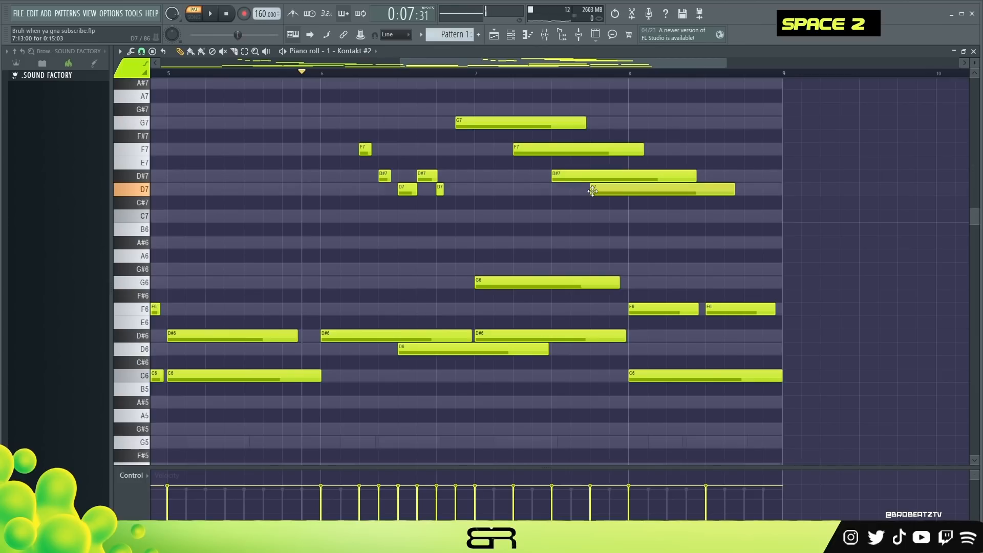
pyautogui.press('space')
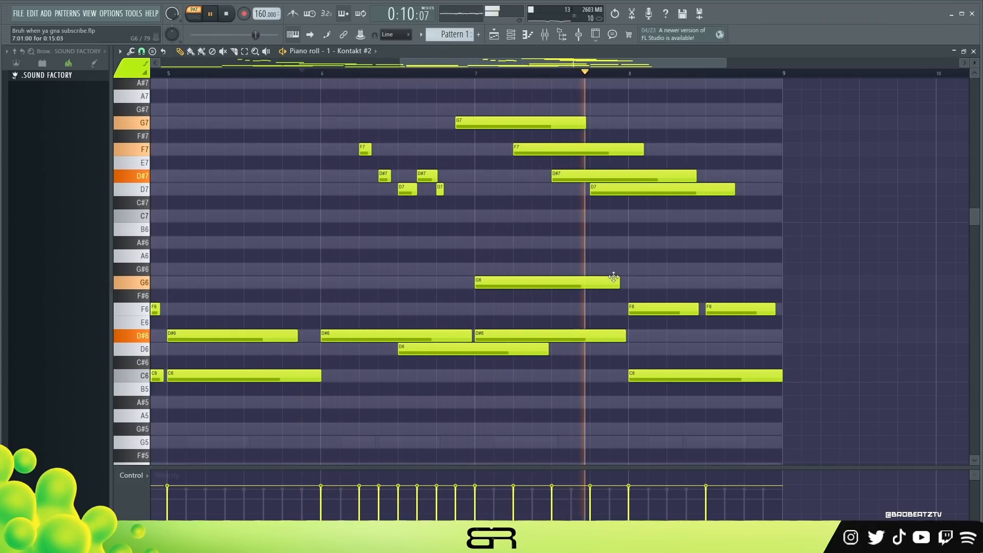
pyautogui.press('space')
# Add A#6 at the start of bar 8 and C7 on its third beat, and start playback.
pyautogui.click(632, 241)
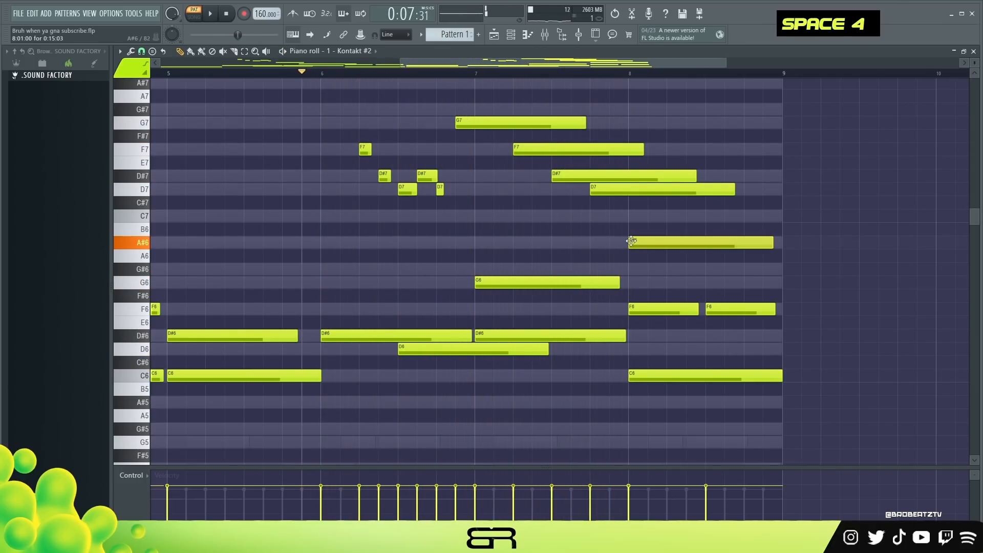
pyautogui.click(710, 218)
pyautogui.press('space')
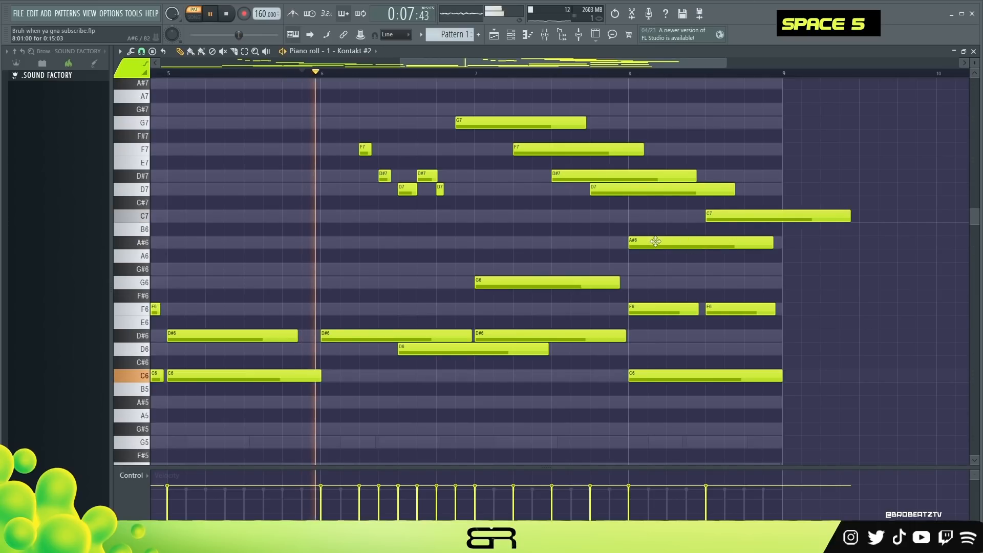
# Move the A#6 note of bar 8 one beat later and shorten it and the C7 to end within the bar.
pyautogui.moveTo(655, 242); pyautogui.dragTo(697, 242)
pyautogui.keyDown('ctrl'); pyautogui.moveTo(750, 204); pyautogui.dragTo(828, 250); pyautogui.keyUp('ctrl')
pyautogui.keyDown('alt'); pyautogui.moveTo(849, 217); pyautogui.dragTo(780, 224); pyautogui.keyUp('alt')
pyautogui.rightClick(824, 224)
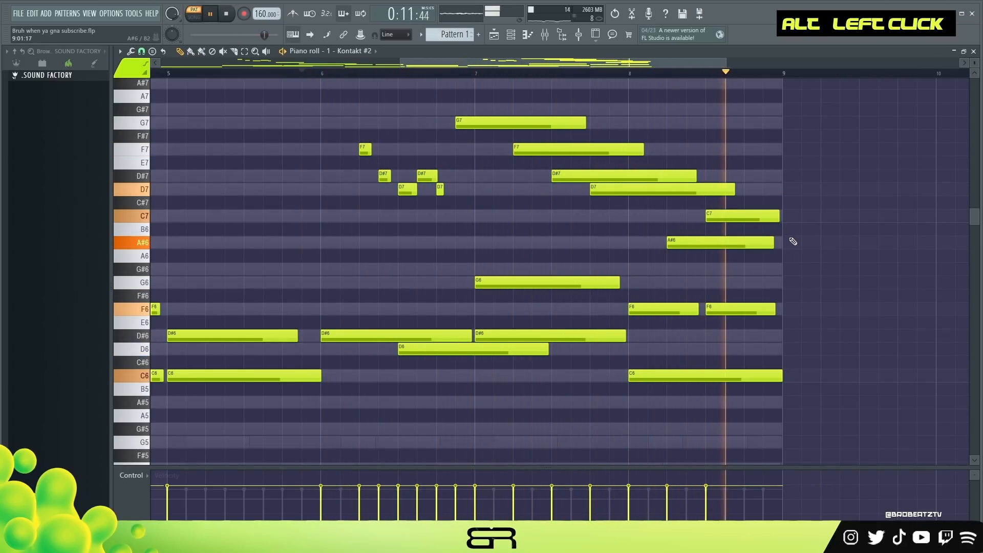
# Delete the second F6 of bar 8, lengthen the first F6 to cover most of the bar, and play it back.
pyautogui.press('space')
pyautogui.rightClick(759, 304)
pyautogui.moveTo(698, 310); pyautogui.dragTo(758, 309)
pyautogui.press('space')
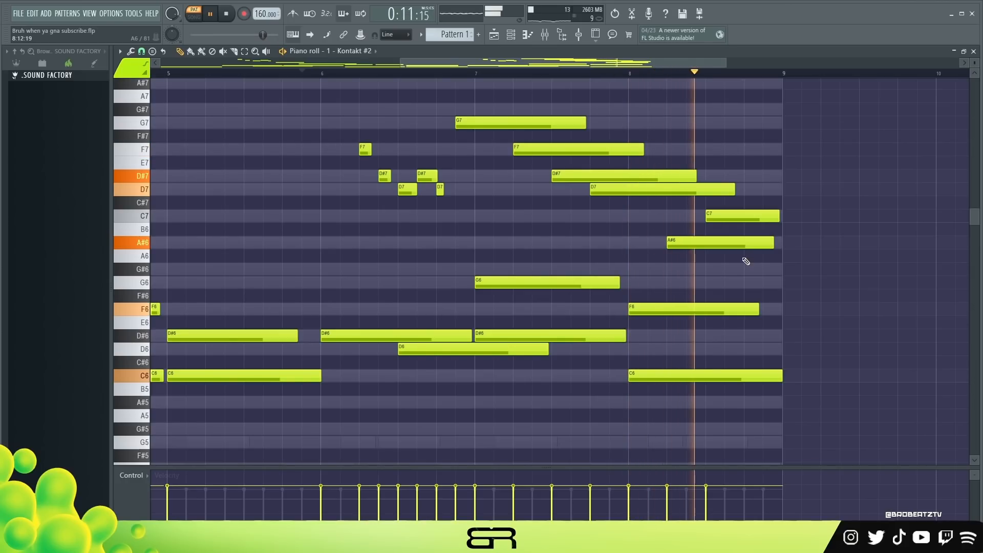
pyautogui.press('space')
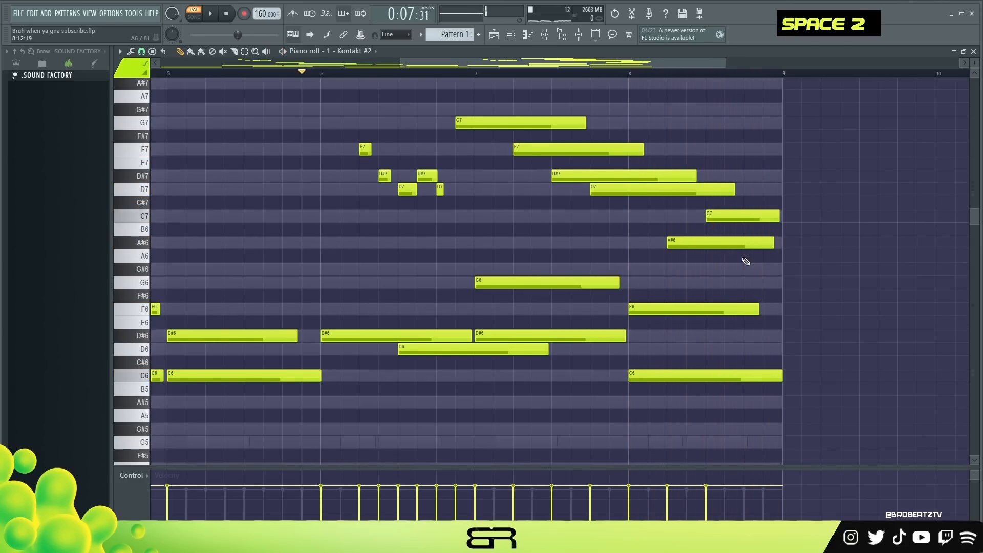
pyautogui.moveTo(496, 64); pyautogui.dragTo(281, 84)
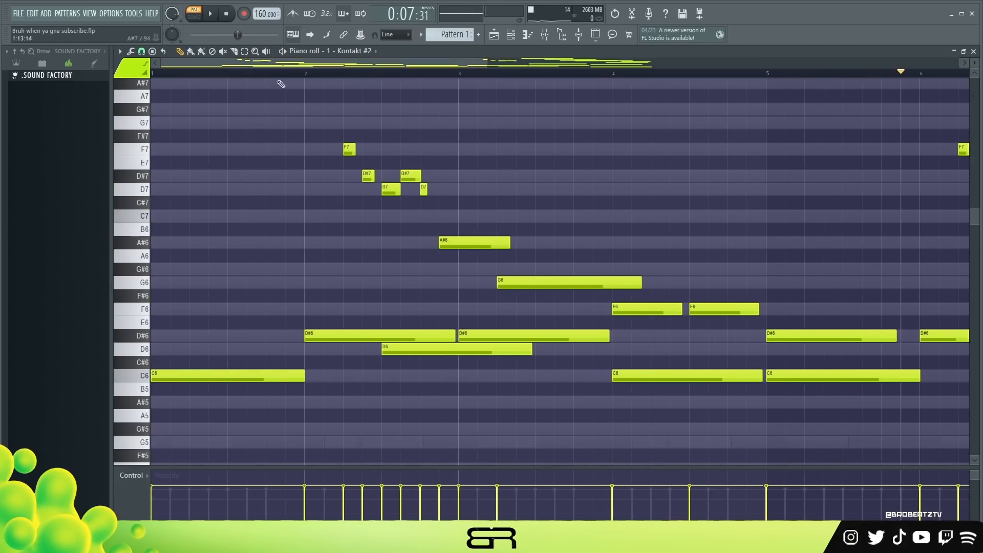
pyautogui.moveTo(489, 63); pyautogui.dragTo(732, 87)
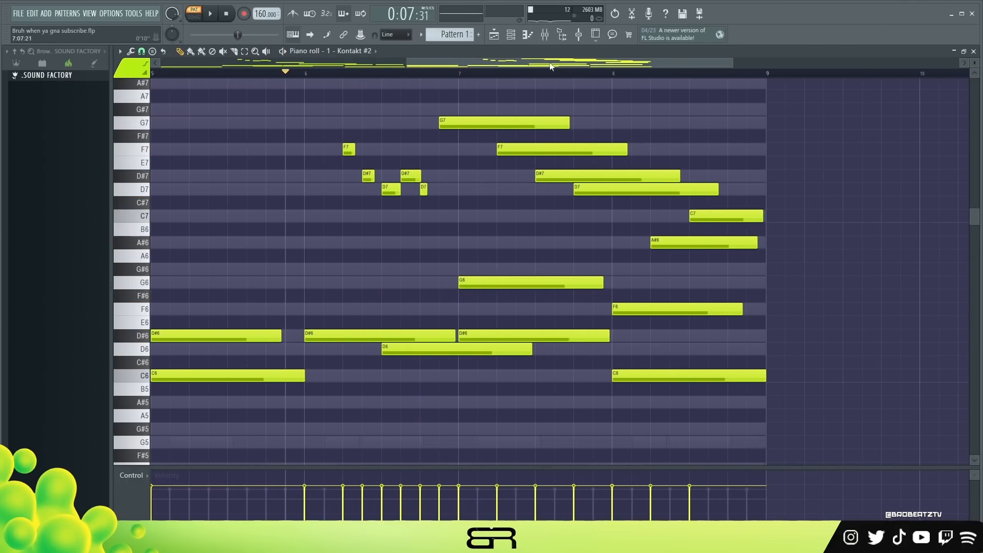
pyautogui.moveTo(552, 65); pyautogui.dragTo(346, 96)
pyautogui.moveTo(493, 63); pyautogui.dragTo(681, 90)
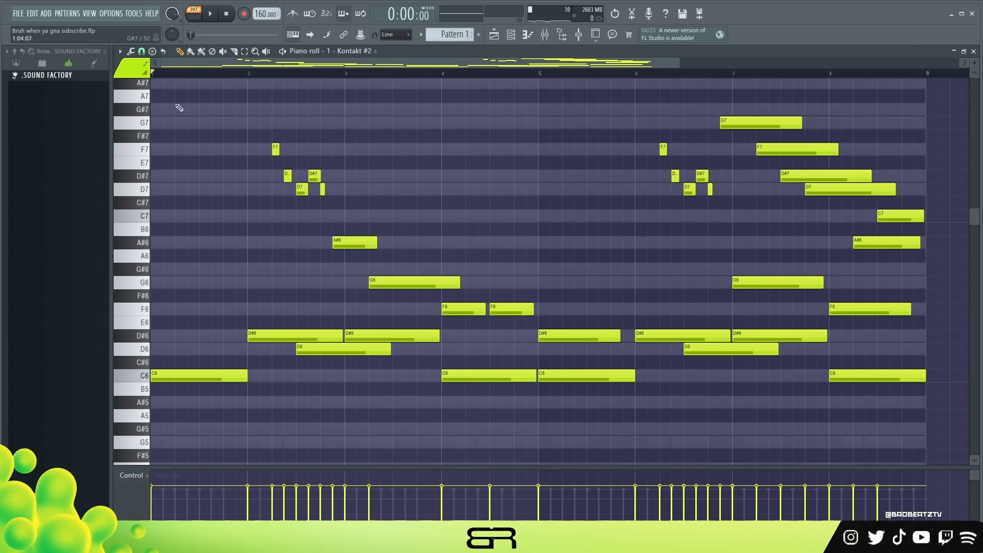
# Audition the KEY - Tar Streak patch on the Omnisphere channel.
pyautogui.click(511, 34)
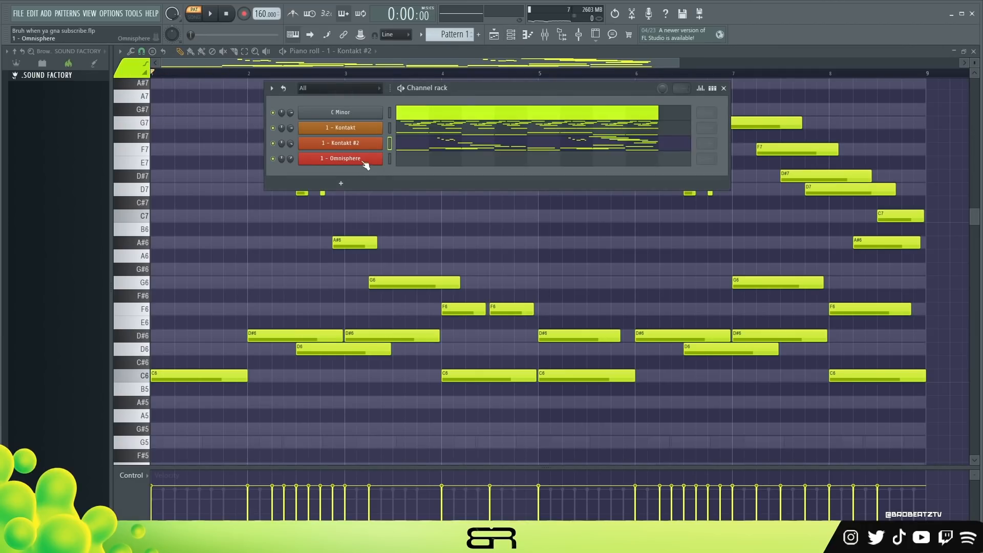
pyautogui.moveTo(438, 91)
pyautogui.mouseDown()
pyautogui.moveTo(398, 112)
pyautogui.moveTo(423, 98)
pyautogui.mouseUp()
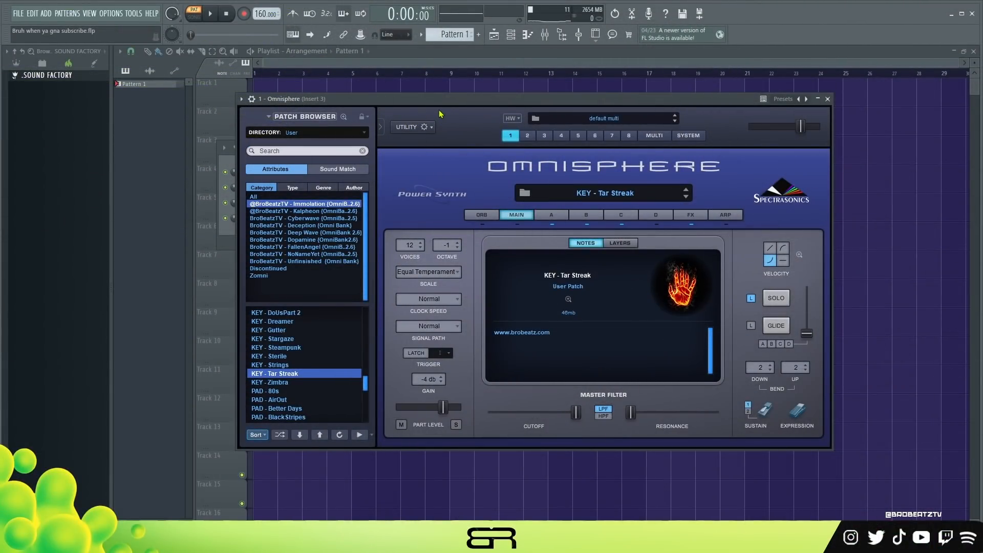
pyautogui.press('r')
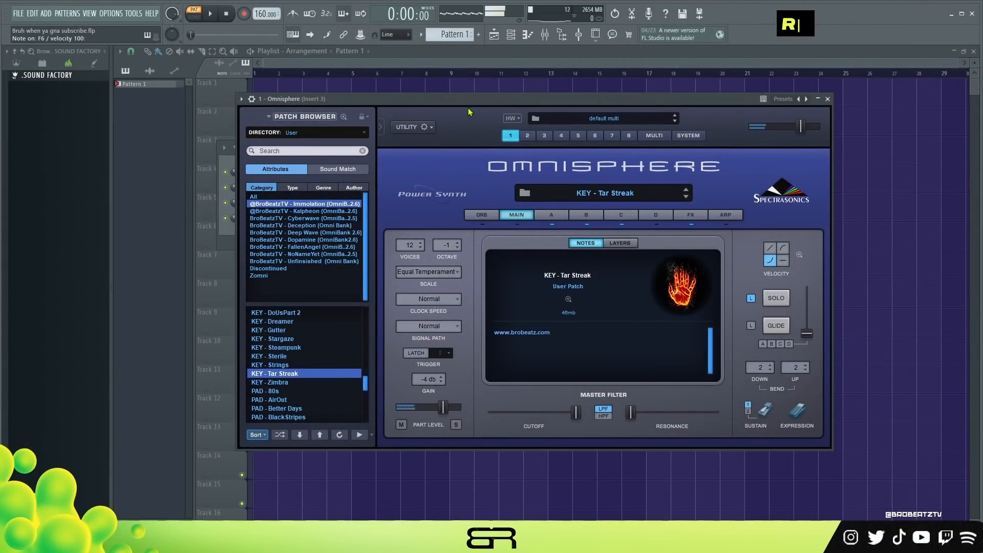
pyautogui.click(828, 99)
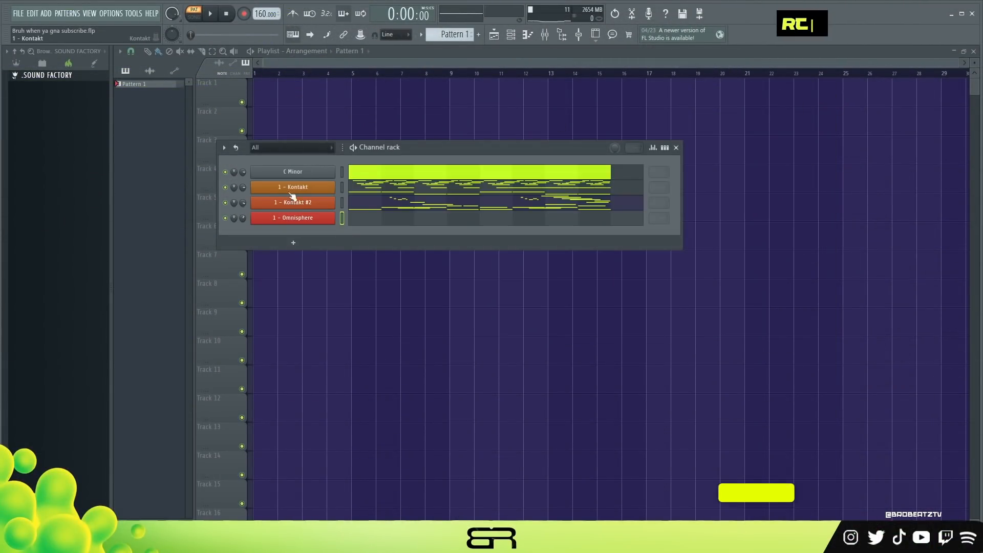
# Start the Omnisphere part in its piano roll with a G6 at the start of bar 1, and play it back.
pyautogui.rightClick(334, 213)
pyautogui.click(350, 215)
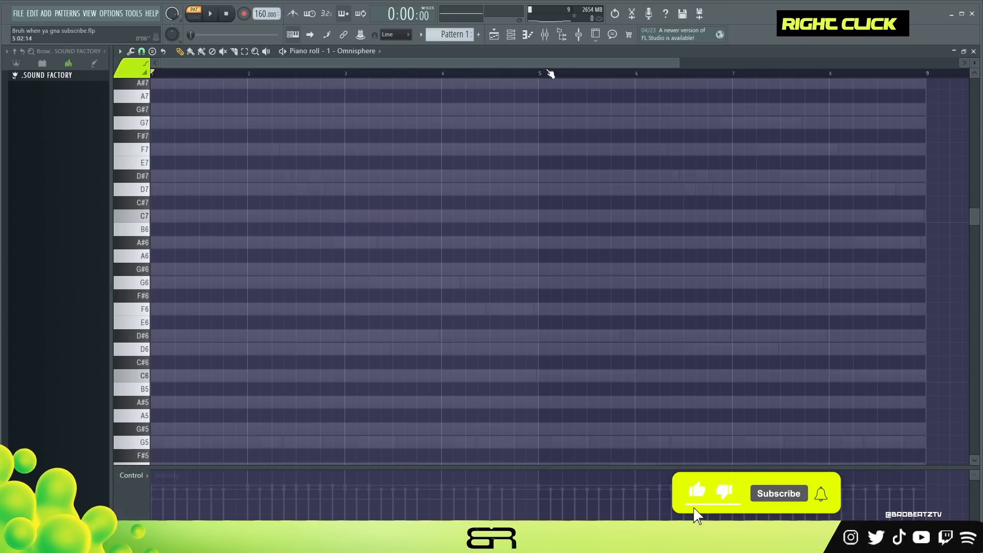
pyautogui.moveTo(976, 65); pyautogui.dragTo(976, 59)
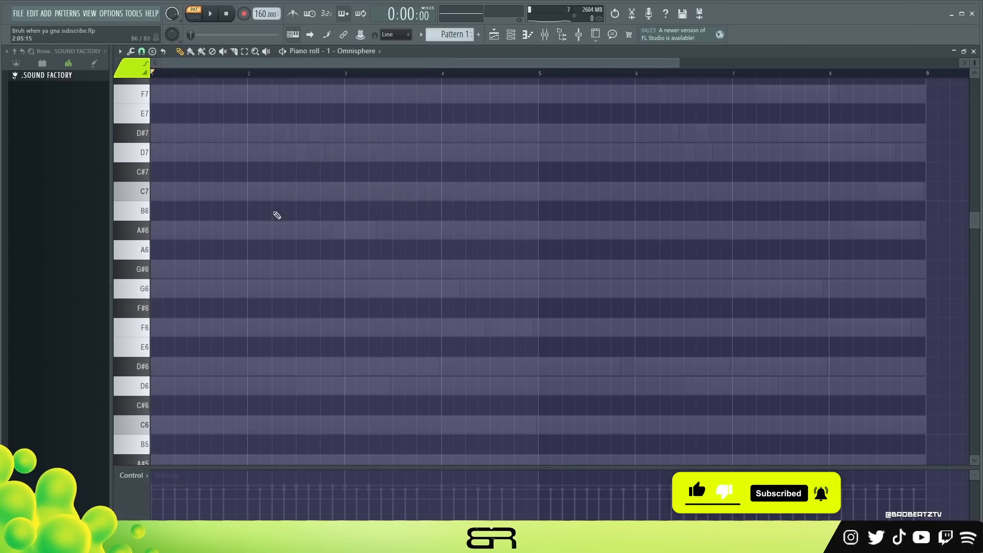
pyautogui.click(198, 293)
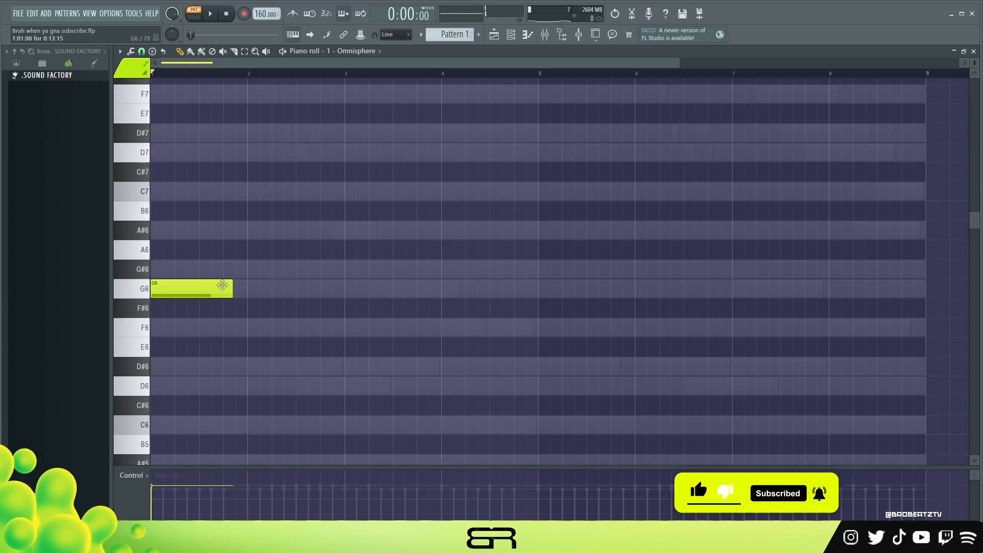
pyautogui.press('space')
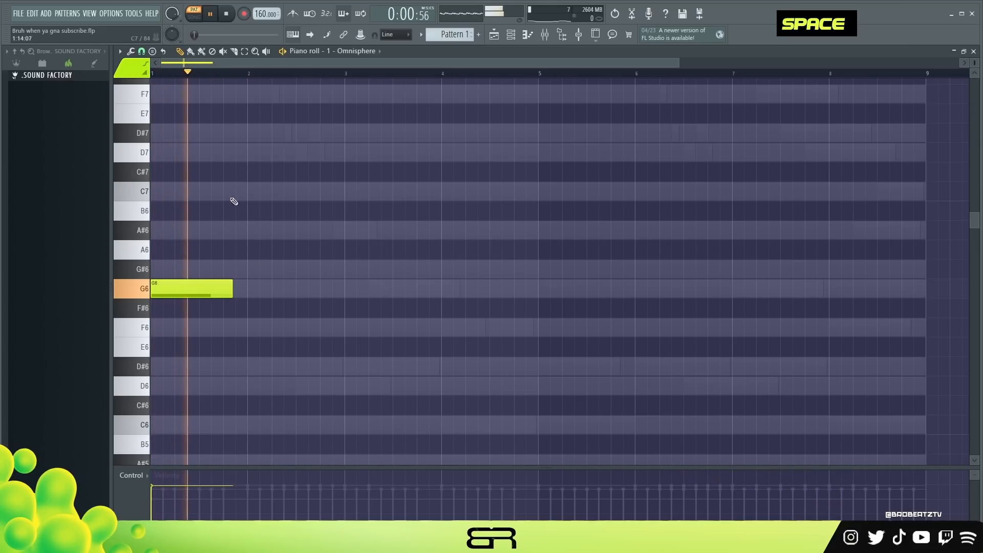
pyautogui.press('space')
pyautogui.press('space')
pyautogui.press('space')
# Add a D7 on beat 2 of bar 1 and play the opening notes repeatedly.
pyautogui.scroll(3, 193, 253)
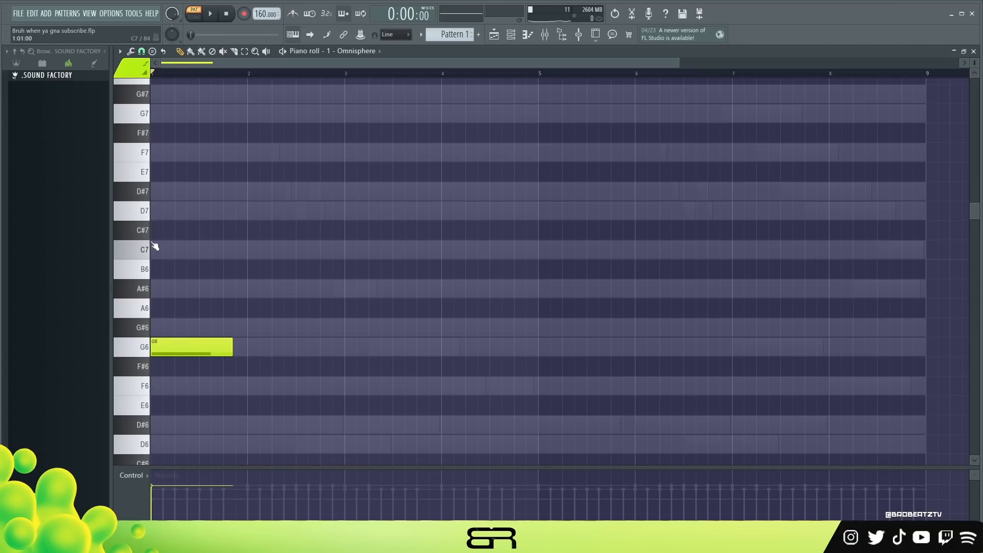
pyautogui.press('space')
pyautogui.press('space')
pyautogui.press('space')
pyautogui.press('space')
pyautogui.click(191, 215)
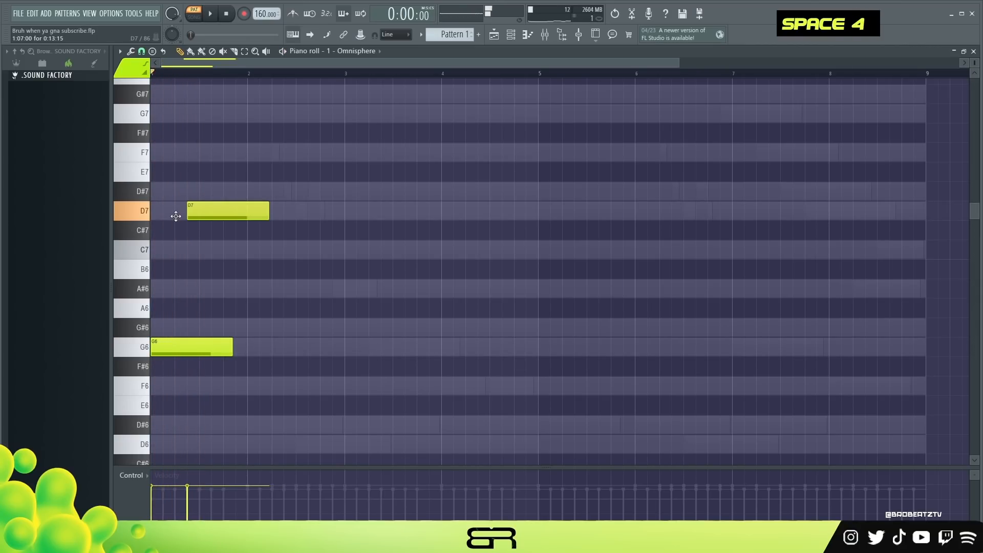
pyautogui.moveTo(176, 216); pyautogui.dragTo(174, 215)
pyautogui.press('space')
pyautogui.press('space')
pyautogui.press('space')
pyautogui.press('space')
# Add G7 on beat 3 of bar 1 as an octave-raised copy of the G6, and D#7 on beat 4.
pyautogui.keyDown('shift'); pyautogui.moveTo(172, 353); pyautogui.dragTo(215, 356); pyautogui.keyUp('shift')
pyautogui.hotkey('ctrl', 'Up')
pyautogui.rightClick(279, 292)
pyautogui.press('space')
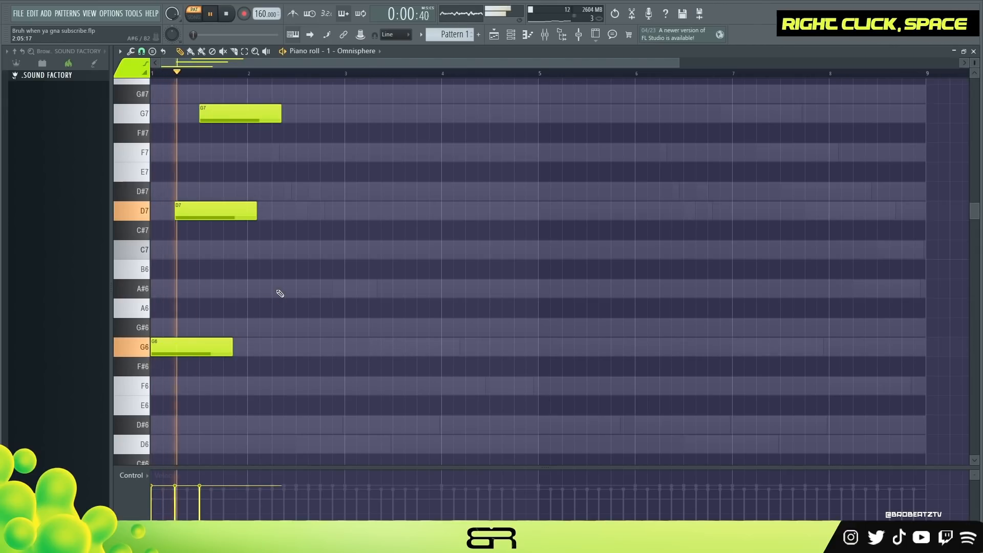
pyautogui.press('space')
pyautogui.moveTo(237, 192); pyautogui.dragTo(225, 191)
pyautogui.press('space')
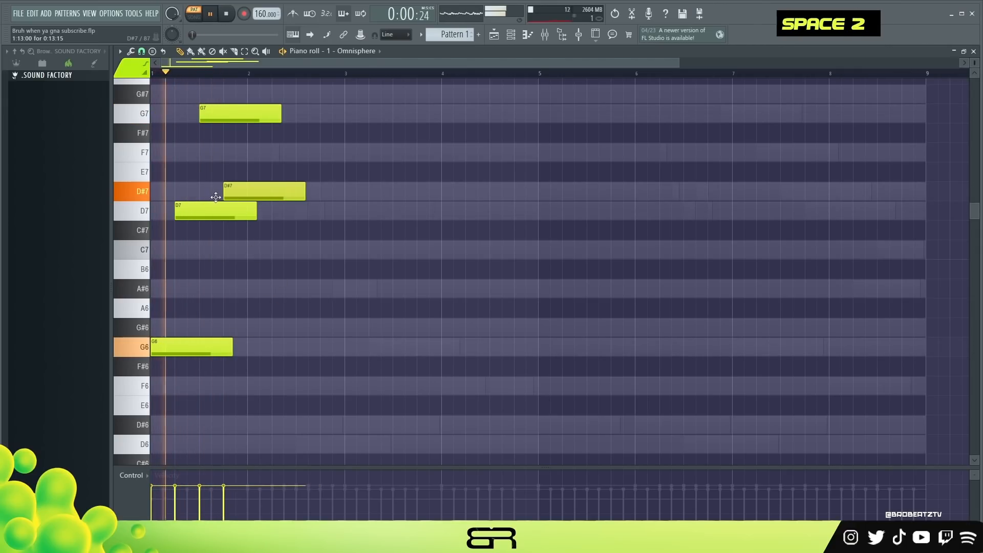
pyautogui.press('space')
# Add A#6, G6, a second short A#6 and C7 through bar 2, shortening the first A#6, and play the phrase.
pyautogui.click(251, 289)
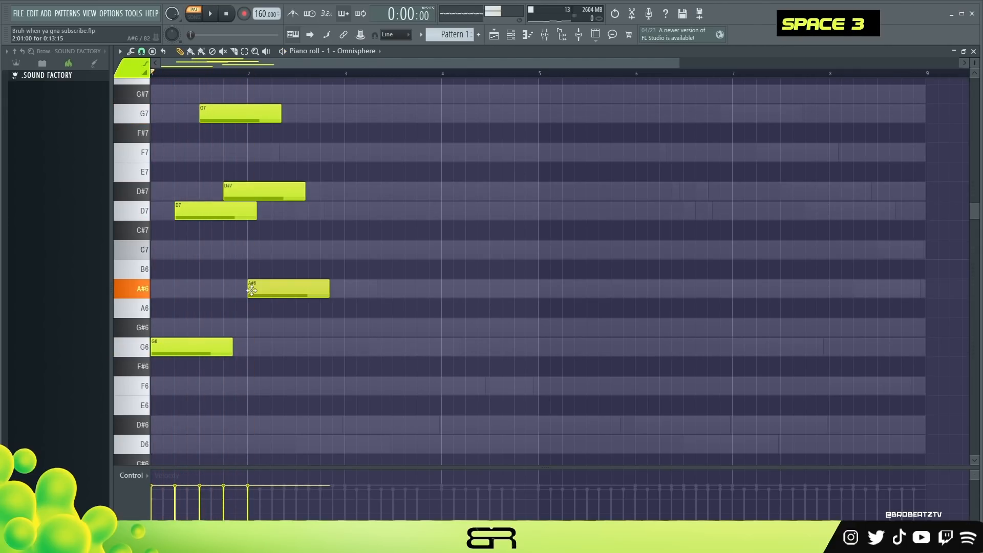
pyautogui.click(272, 349)
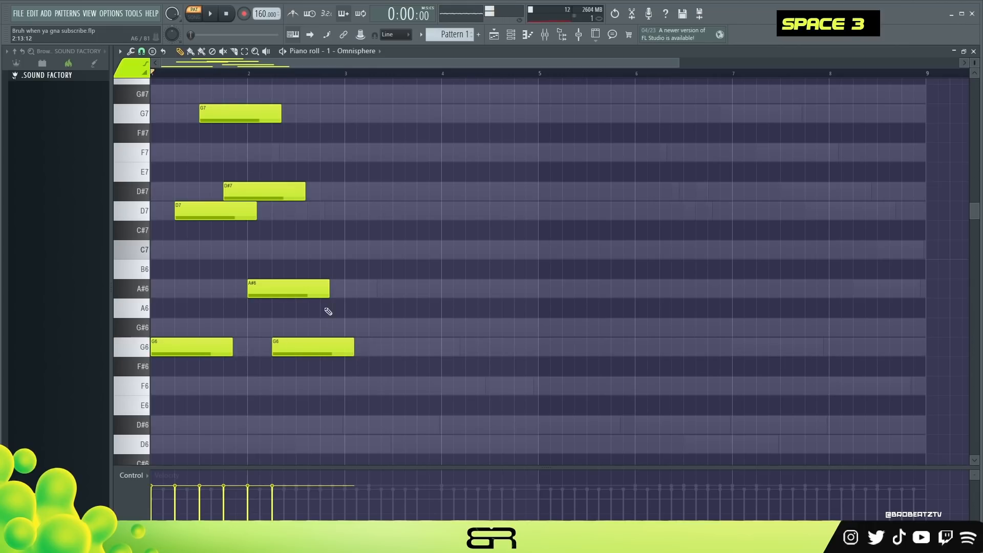
pyautogui.keyDown('alt'); pyautogui.click(326, 294); pyautogui.keyUp('alt')
pyautogui.click(309, 294)
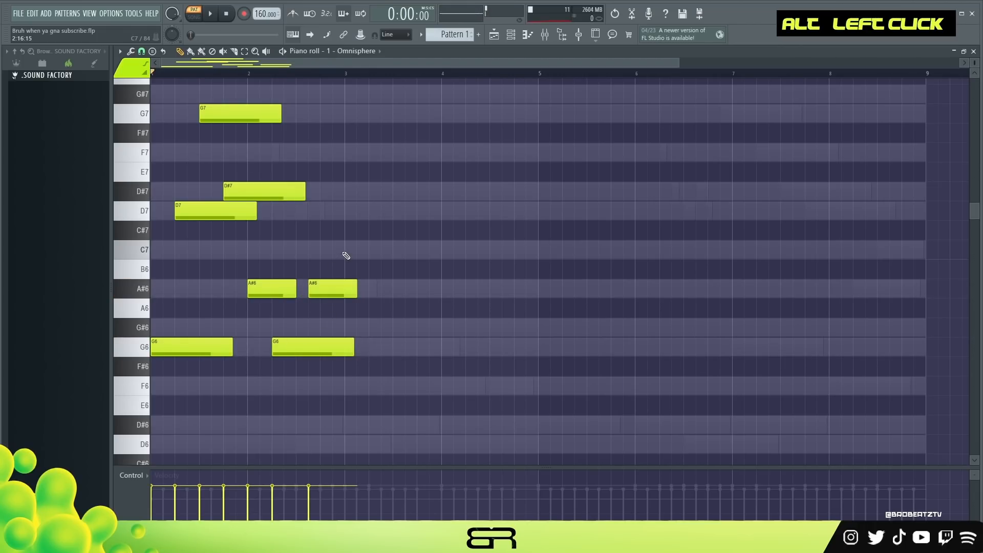
pyautogui.click(327, 249)
pyautogui.press('space')
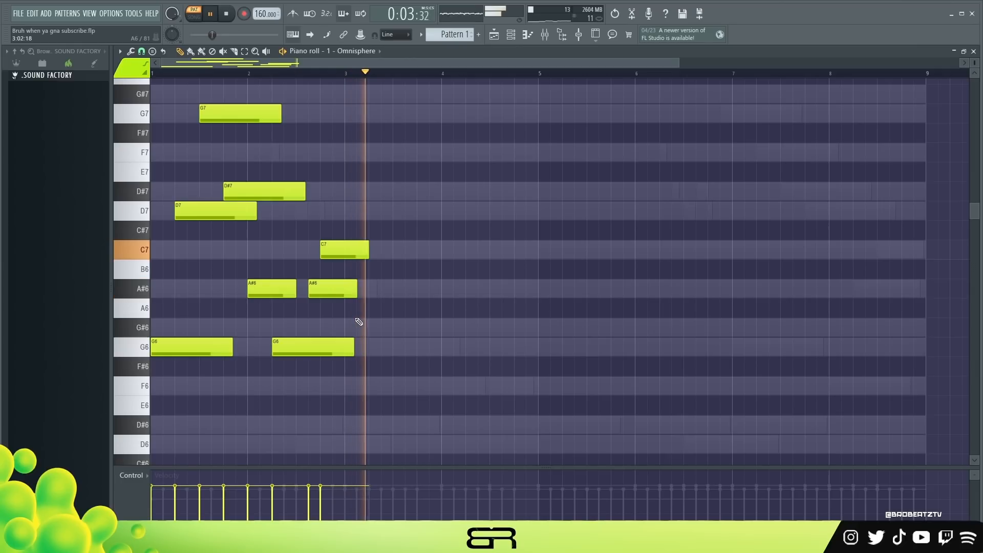
pyautogui.press('space')
# Lengthen the C7 into bar 3, and shorten bar 2's G6 and second A#6 to end within the bar.
pyautogui.moveTo(368, 250)
pyautogui.mouseDown()
pyautogui.moveTo(386, 250)
pyautogui.moveTo(329, 360)
pyautogui.moveTo(351, 347)
pyautogui.mouseUp()
pyautogui.press('space')
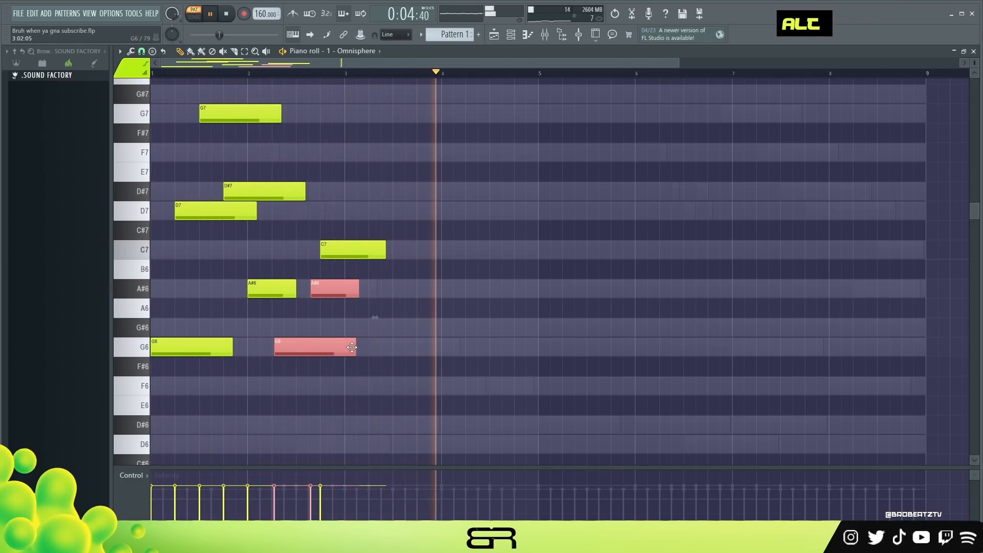
pyautogui.press('space')
pyautogui.rightClick(365, 306)
pyautogui.moveTo(358, 291); pyautogui.dragTo(344, 294)
pyautogui.moveTo(357, 338); pyautogui.dragTo(312, 348)
pyautogui.rightClick(305, 266)
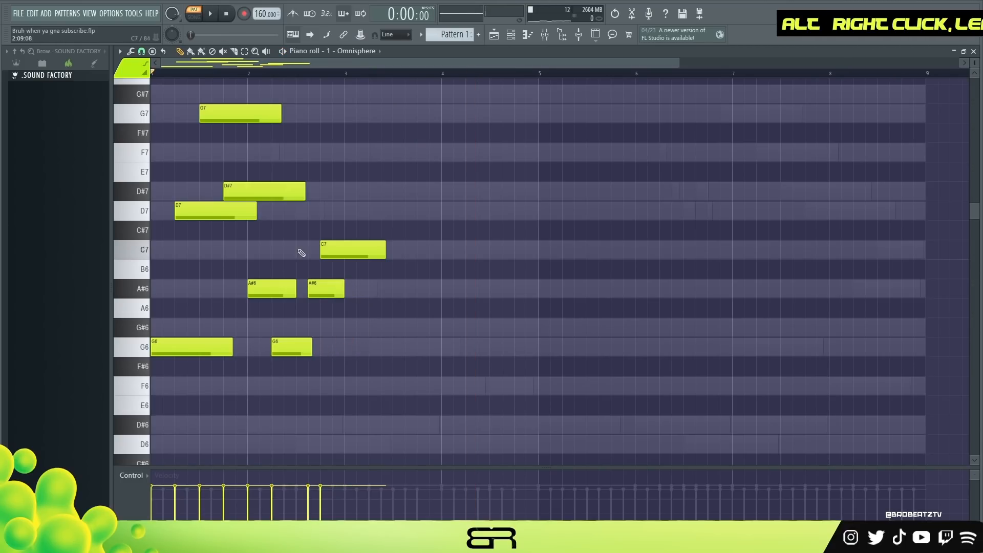
pyautogui.press('space')
pyautogui.press('space')
# Shorten the D7, D#7 and G7 notes of bar 1, with the G7 ending at the bar line.
pyautogui.moveTo(256, 215); pyautogui.dragTo(241, 218)
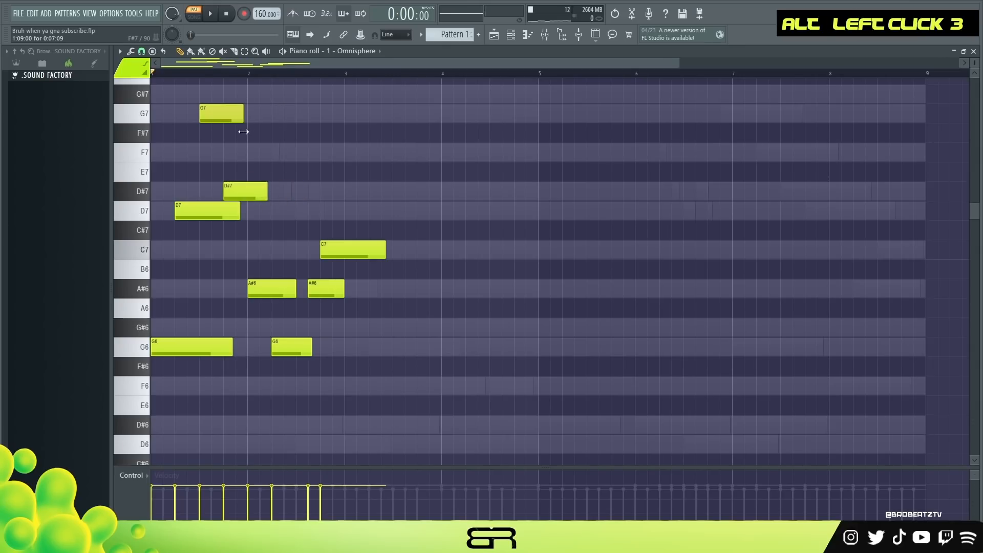
pyautogui.press('space')
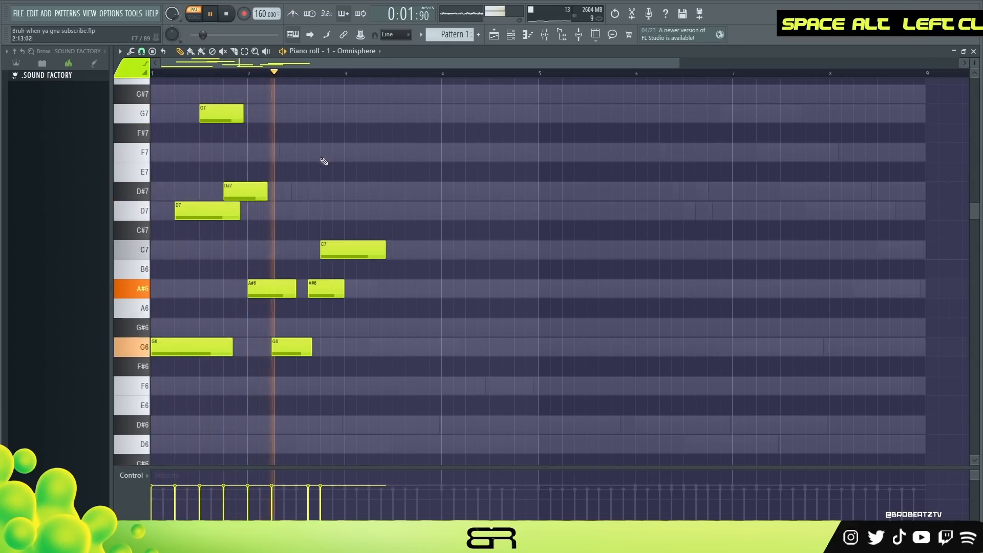
pyautogui.moveTo(243, 117); pyautogui.dragTo(248, 117)
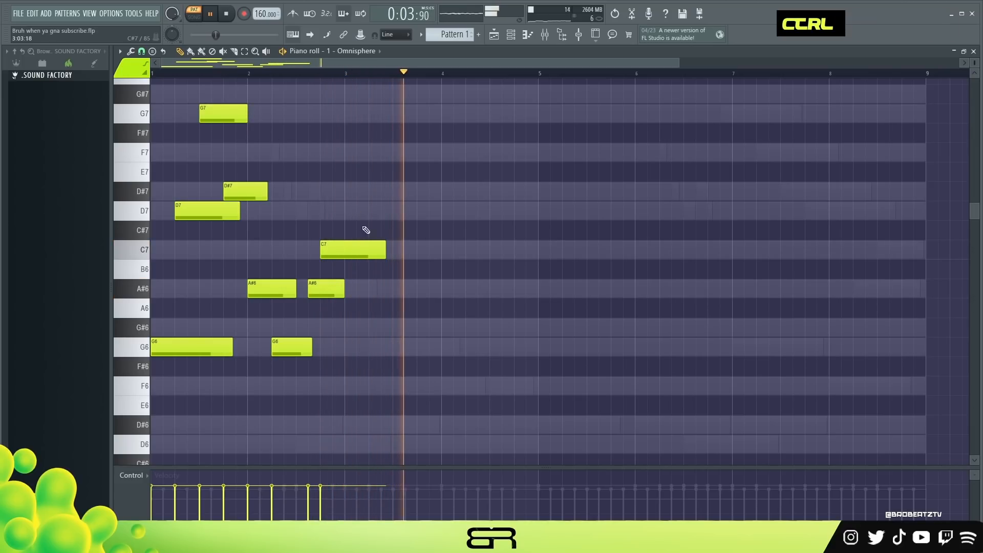
pyautogui.press('space')
# Lengthen the G6 and the second A#6 of bar 2 slightly and check the playback.
pyautogui.moveTo(311, 347); pyautogui.dragTo(330, 346)
pyautogui.moveTo(344, 288); pyautogui.dragTo(351, 288)
pyautogui.press('space')
# Duplicate the whole Omnisphere phrase to start at bar 5.
pyautogui.hotkey('ctrl', 'a')
pyautogui.press('space')
pyautogui.moveTo(194, 341); pyautogui.dragTo(552, 346)
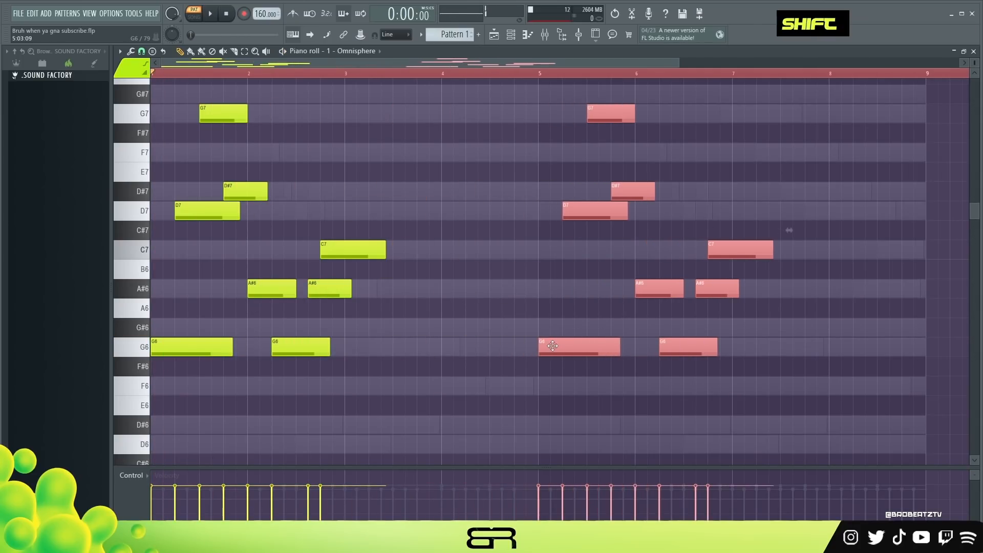
pyautogui.rightClick(555, 302)
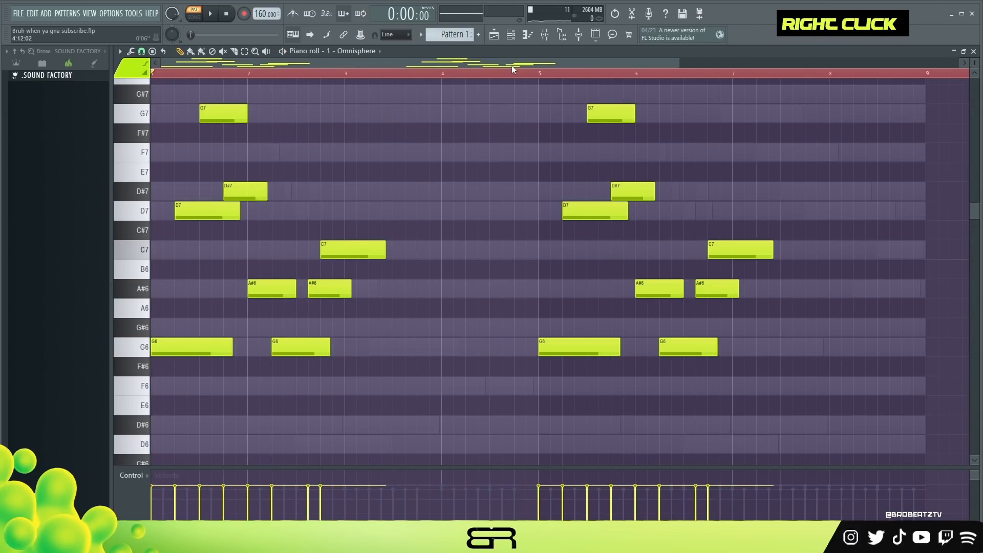
# Play the part through and shorten the G6 at the start of bar 5 slightly.
pyautogui.press('space')
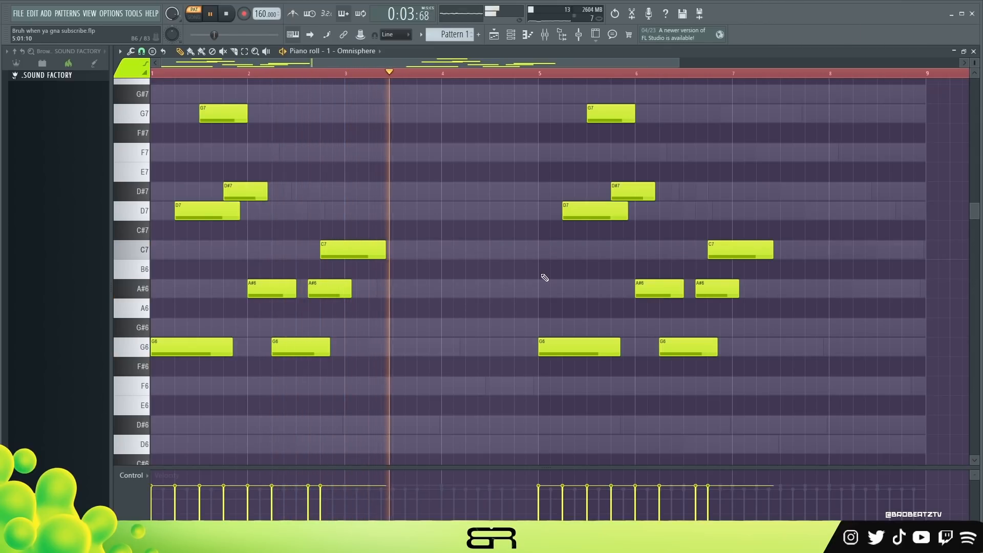
pyautogui.rightClick(833, 314)
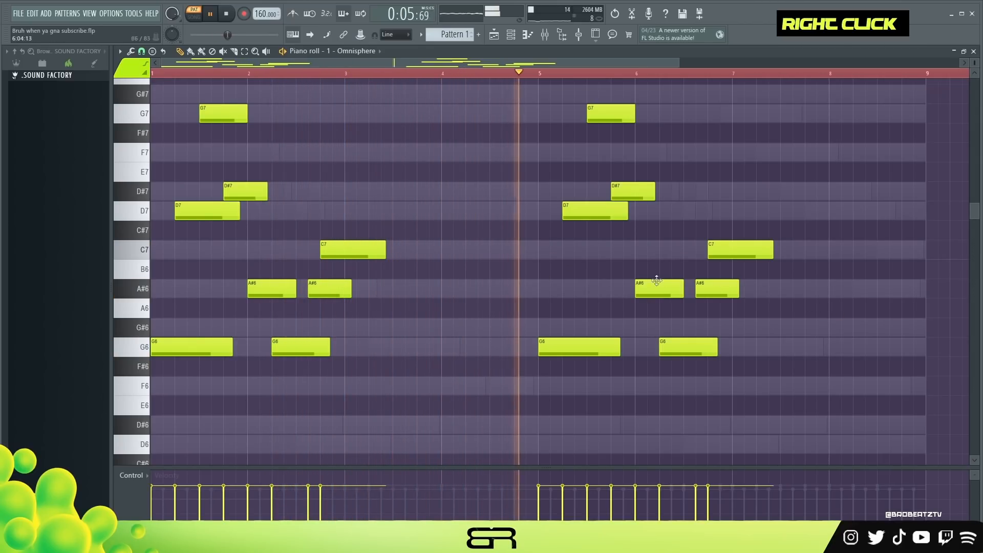
pyautogui.keyDown('alt'); pyautogui.moveTo(620, 344); pyautogui.dragTo(612, 345); pyautogui.keyUp('alt')
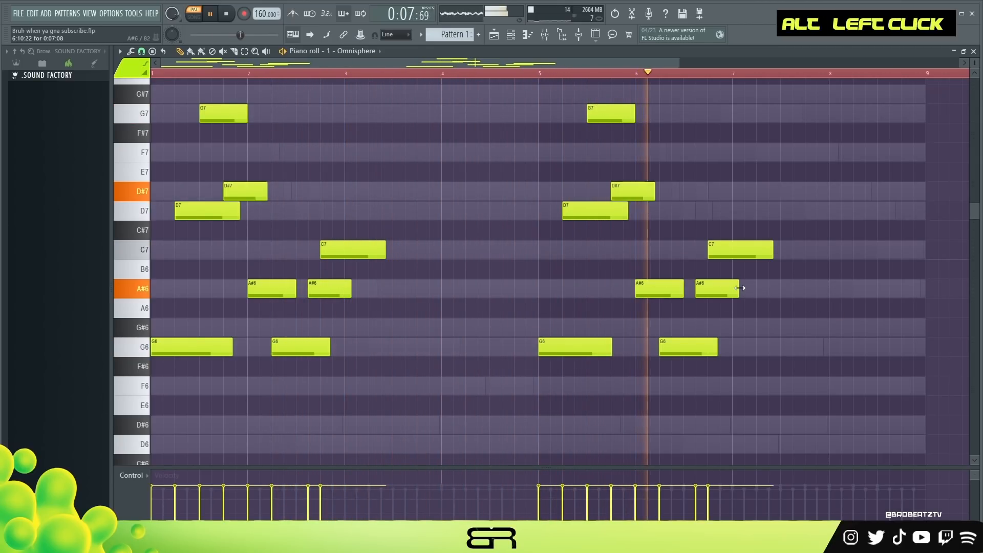
pyautogui.press('space')
# Replace the C7 on beat 4 of bar 6 with D7, and raise the bar's second A#6 to C7.
pyautogui.click(708, 222)
pyautogui.moveTo(709, 222); pyautogui.dragTo(708, 199)
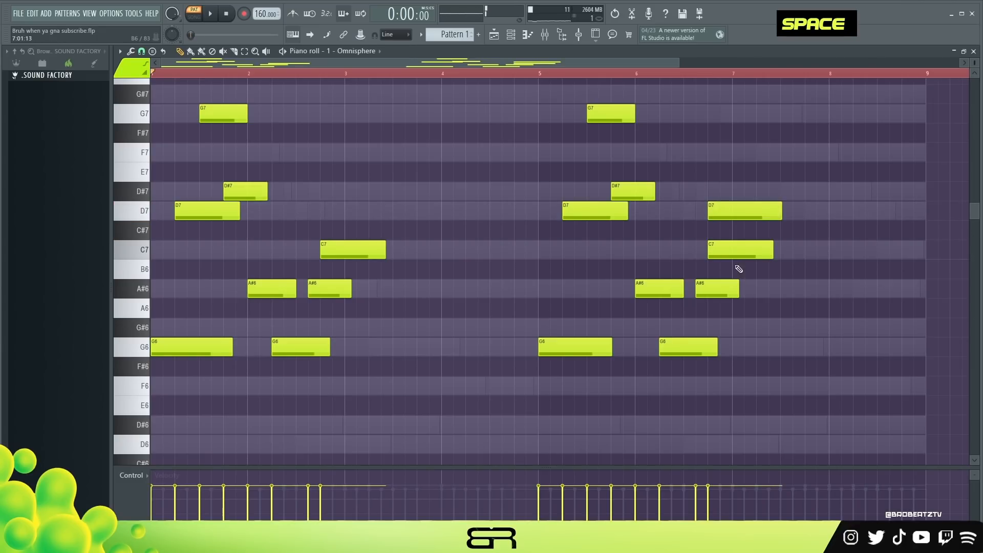
pyautogui.rightClick(739, 249)
pyautogui.moveTo(726, 295); pyautogui.dragTo(726, 249)
pyautogui.press('space')
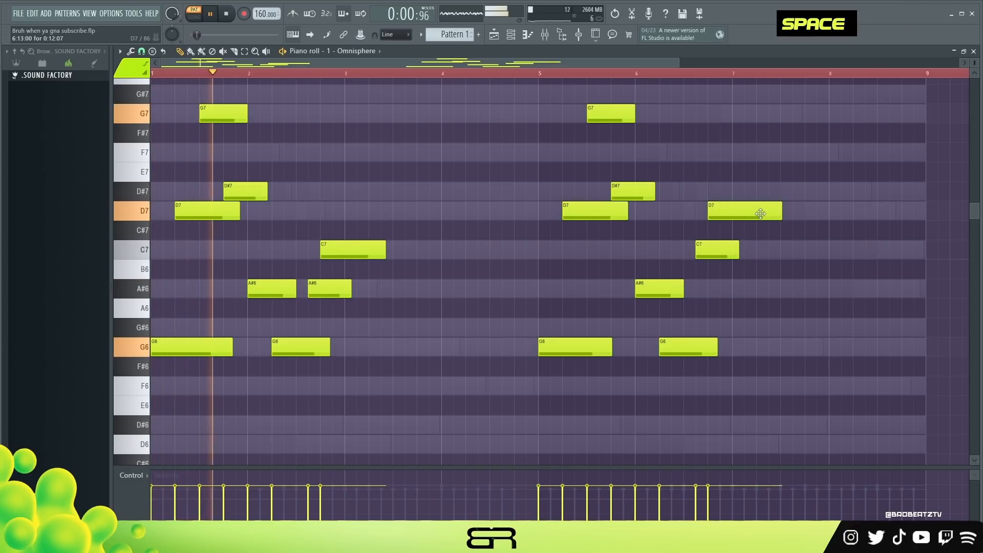
# Shorten bar 6's C7 to end at the bar line, trim the D7 after it, and listen to the result.
pyautogui.moveTo(738, 249); pyautogui.dragTo(732, 249)
pyautogui.moveTo(777, 219); pyautogui.dragTo(769, 219)
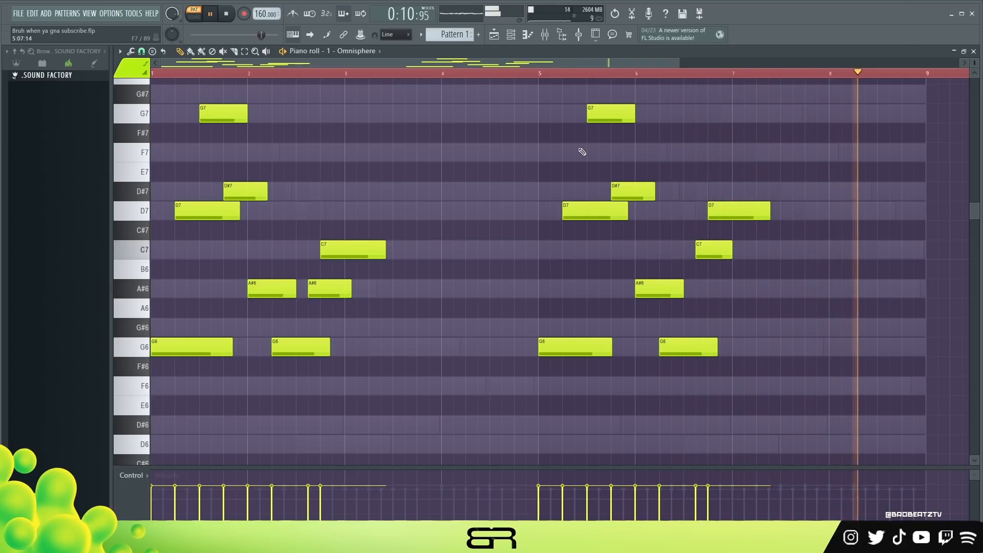
pyautogui.press('space')
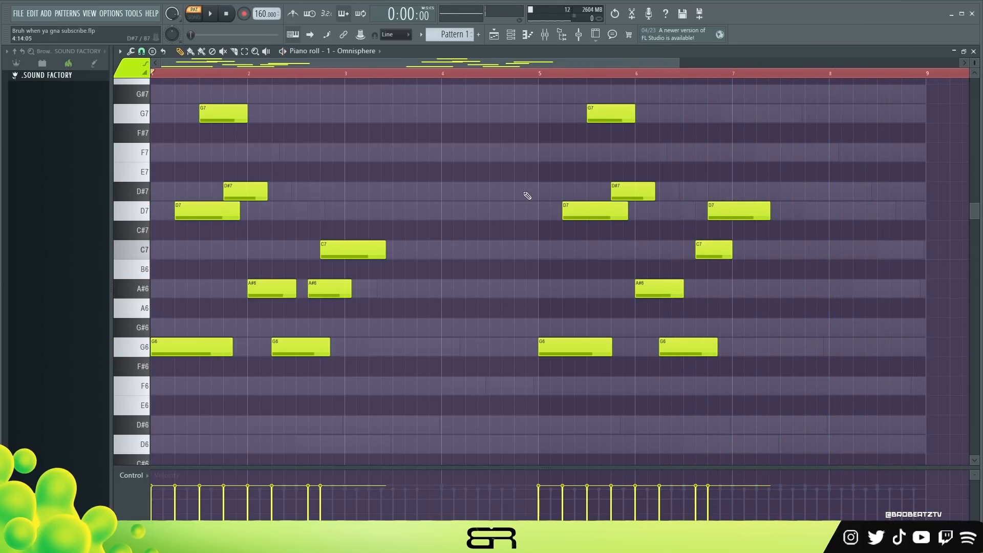
# Examine the first Kontakt melody in the piano roll, marking its C5 to G5 note range.
pyautogui.click(510, 34)
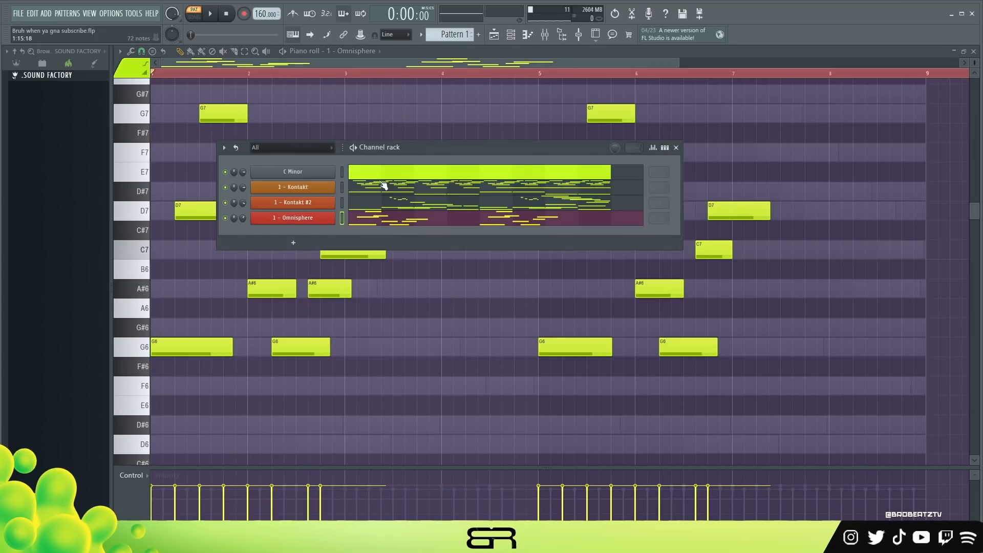
pyautogui.click(372, 190)
pyautogui.scroll(2, 438, 193)
pyautogui.scroll(-8, 440, 194)
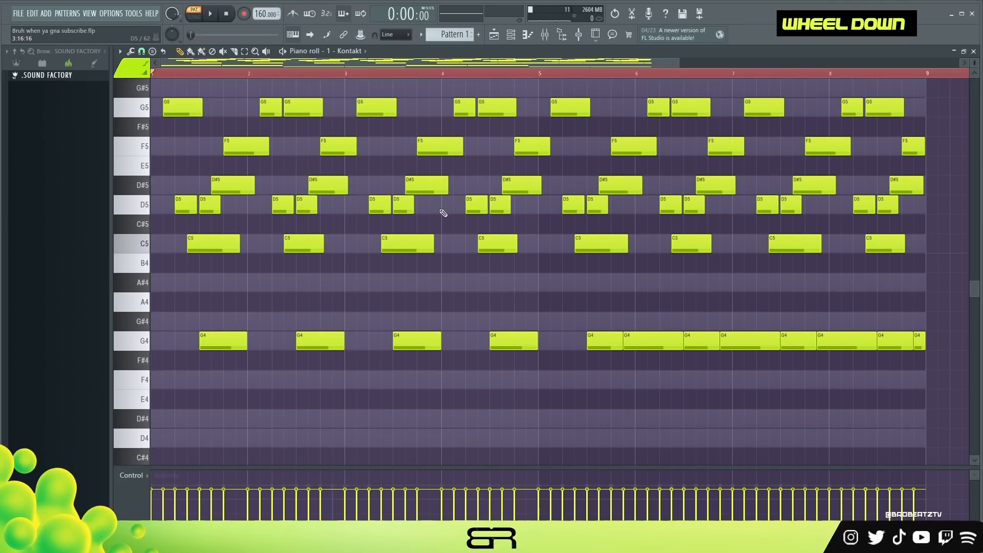
pyautogui.scroll(1, 443, 213)
pyautogui.keyDown('ctrl'); pyautogui.moveTo(147, 171); pyautogui.dragTo(150, 306); pyautogui.keyUp('ctrl')
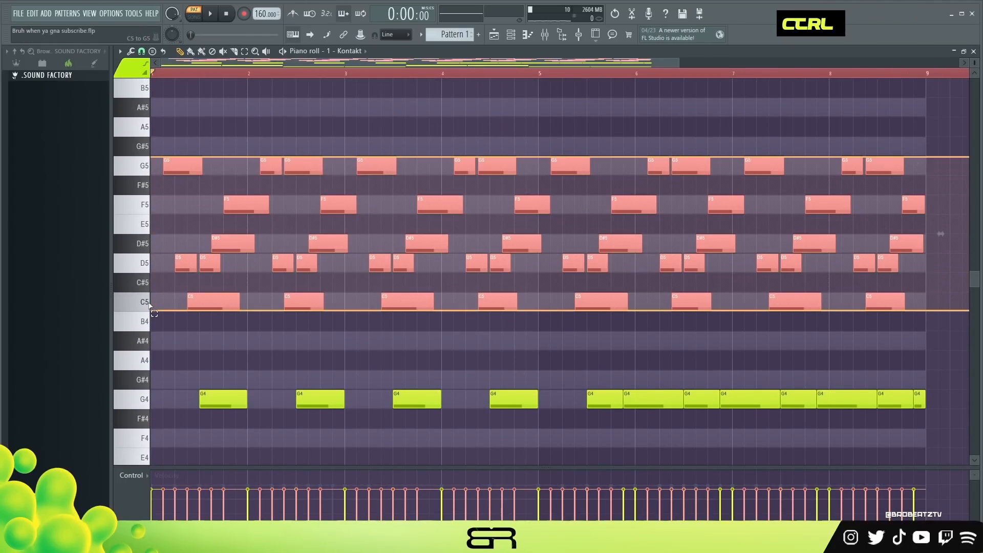
pyautogui.keyDown('ctrl'); pyautogui.moveTo(151, 306); pyautogui.dragTo(153, 308); pyautogui.keyUp('ctrl')
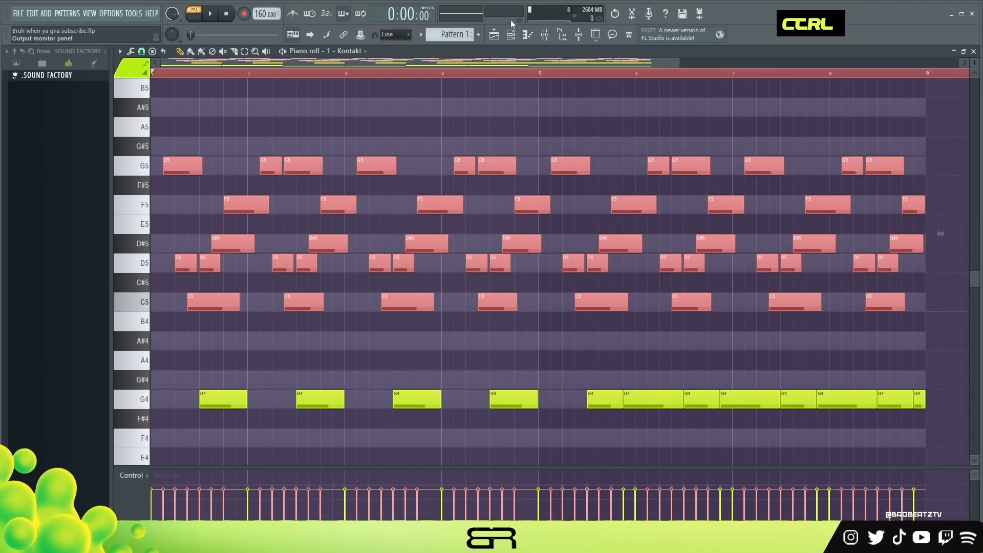
# Examine the notes and pitch range of the Kontakt #2 counter-melody in the piano roll.
pyautogui.click(511, 35)
pyautogui.click(372, 202)
pyautogui.scroll(-2, 287, 189)
pyautogui.scroll(6, 288, 196)
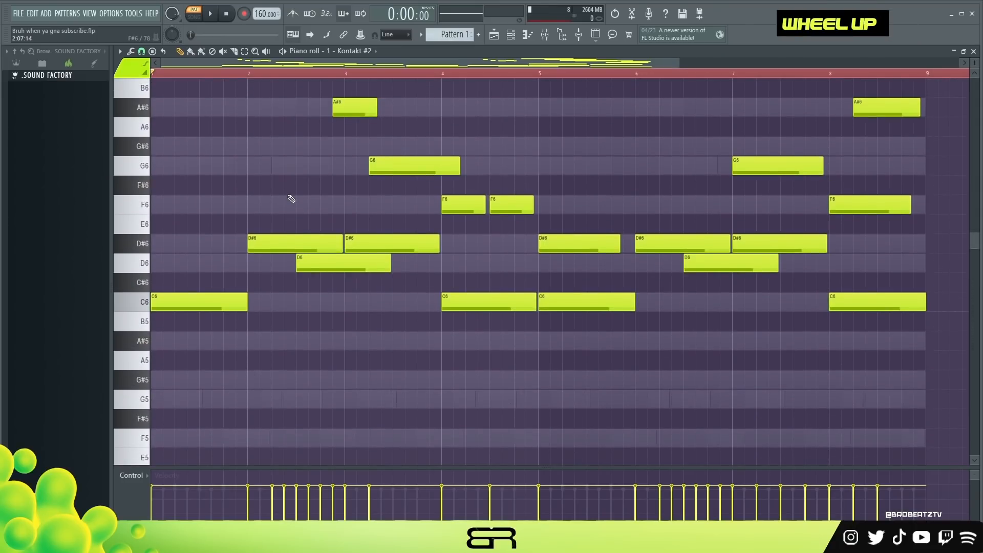
pyautogui.scroll(3, 291, 199)
pyautogui.scroll(-1, 291, 199)
pyautogui.scroll(3, 292, 185)
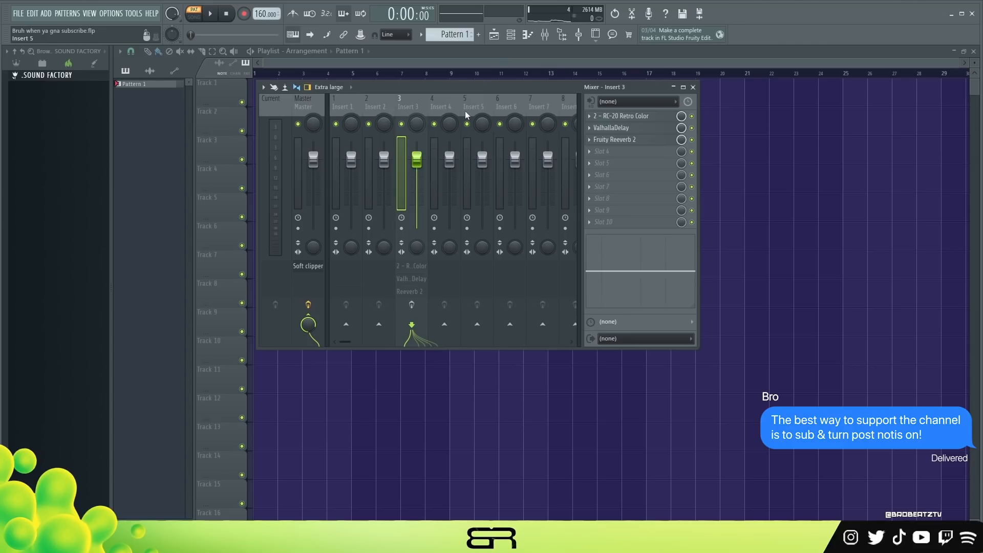
# Enable the effects on mixer Insert 3 and review its RC-20 Retro Color settings.
pyautogui.moveTo(621, 92)
pyautogui.mouseDown()
pyautogui.moveTo(634, 90)
pyautogui.moveTo(623, 90)
pyautogui.mouseUp()
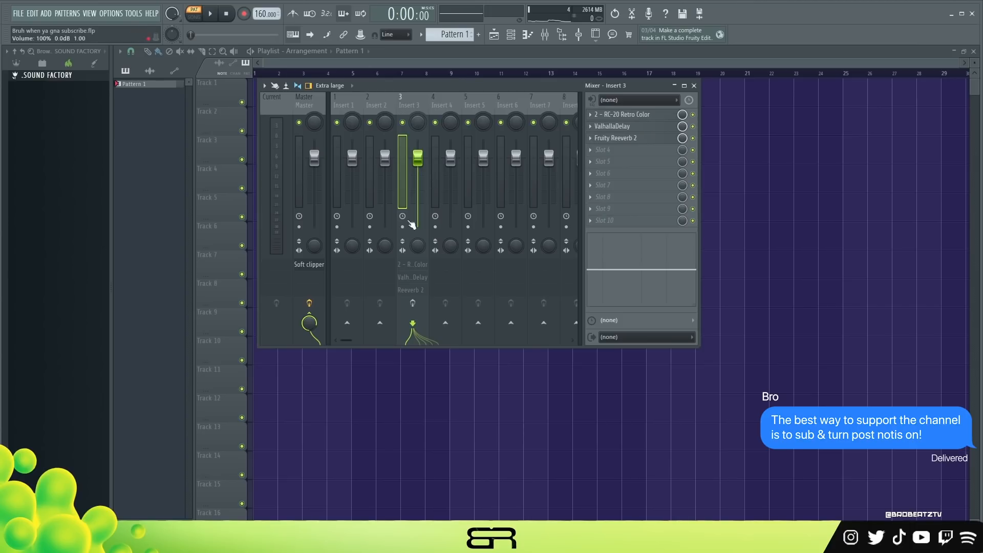
pyautogui.click(413, 303)
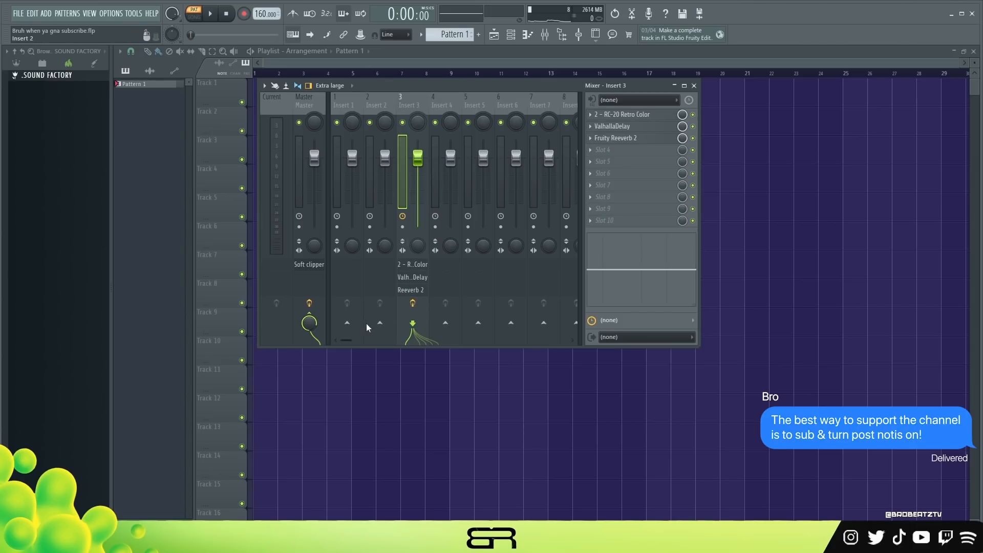
pyautogui.click(613, 117)
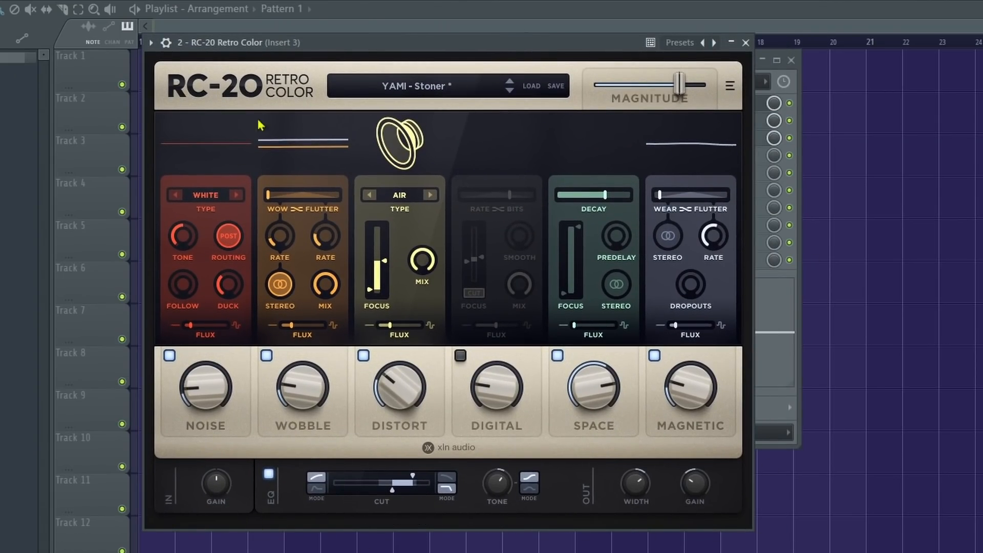
pyautogui.click(745, 43)
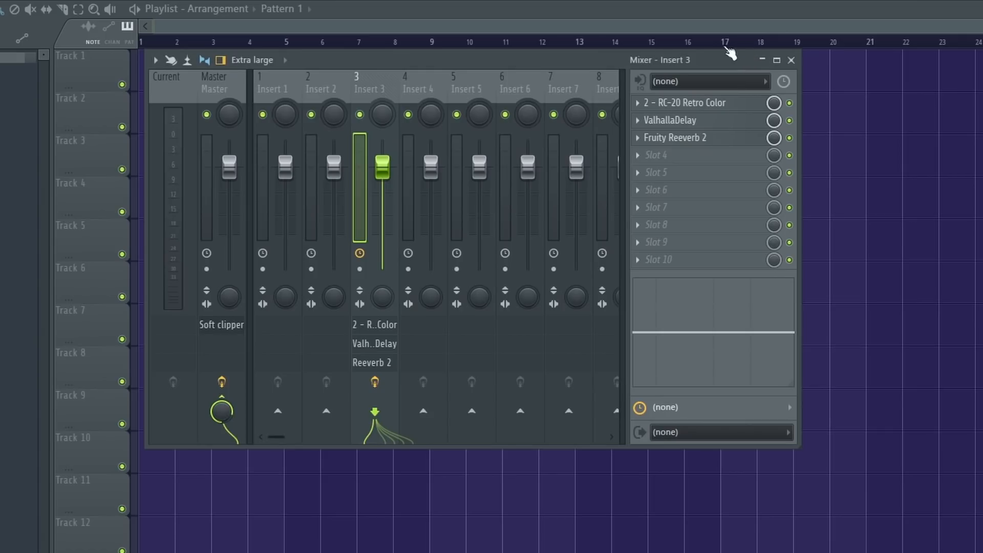
# Try a lower dry level and a higher low cut in Insert 3's Fruity Reeverb 2.
pyautogui.click(708, 142)
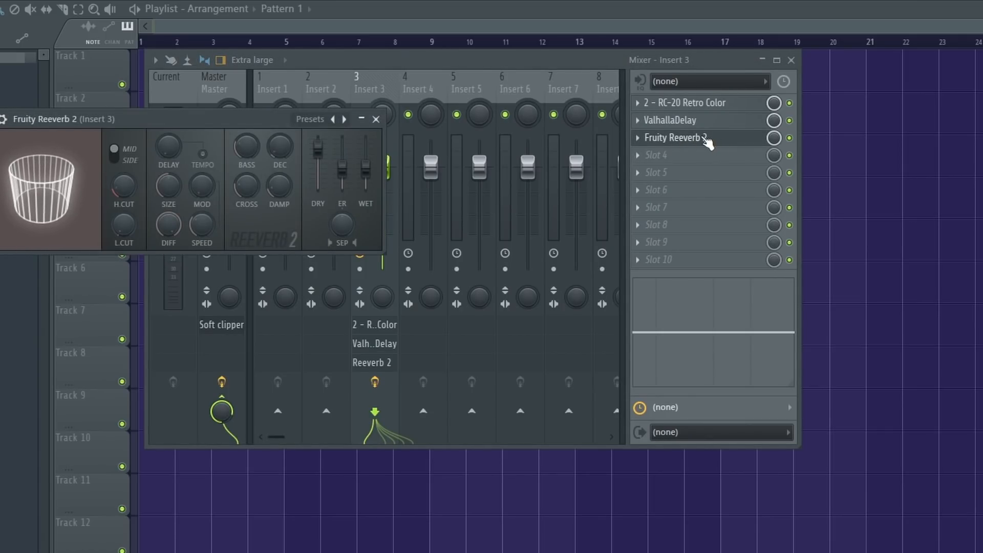
pyautogui.moveTo(286, 119); pyautogui.dragTo(454, 114)
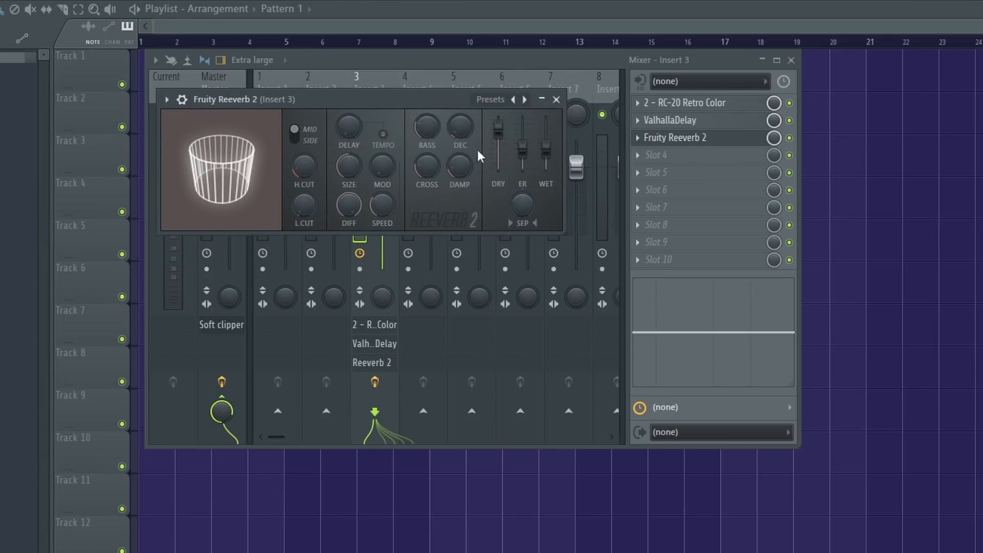
pyautogui.moveTo(501, 142); pyautogui.dragTo(501, 147)
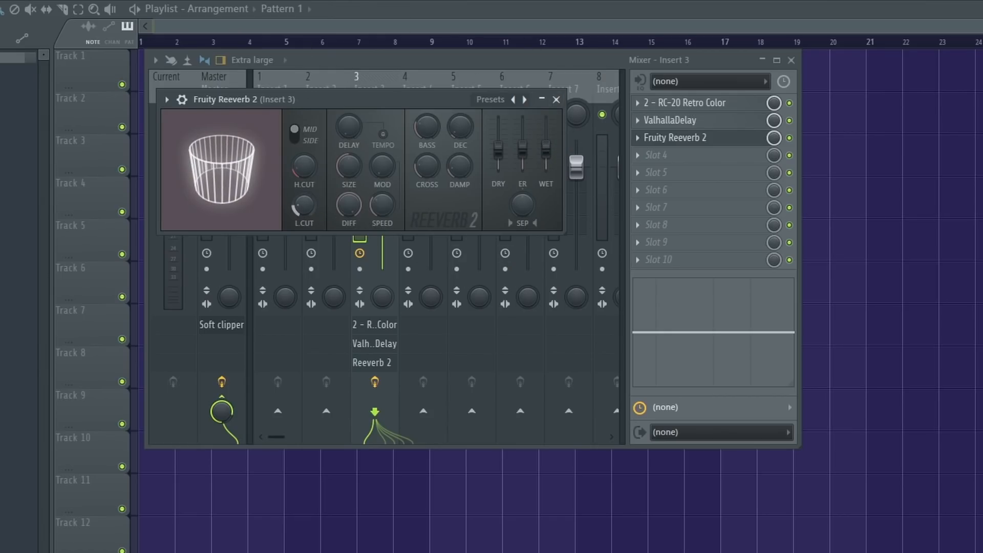
# Delete Fruity Reeverb 2 from Insert 3's effects chain.
pyautogui.moveTo(407, 96); pyautogui.dragTo(386, 118)
pyautogui.click(637, 137)
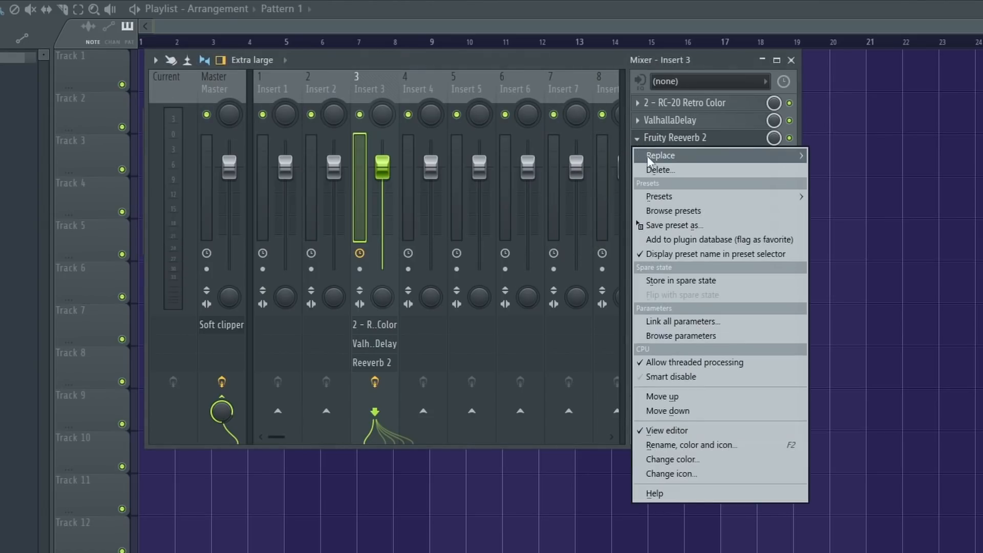
pyautogui.click(656, 169)
# Review the RC-20 Retro Color and ValhallaDelay settings on Insert 3.
pyautogui.click(711, 103)
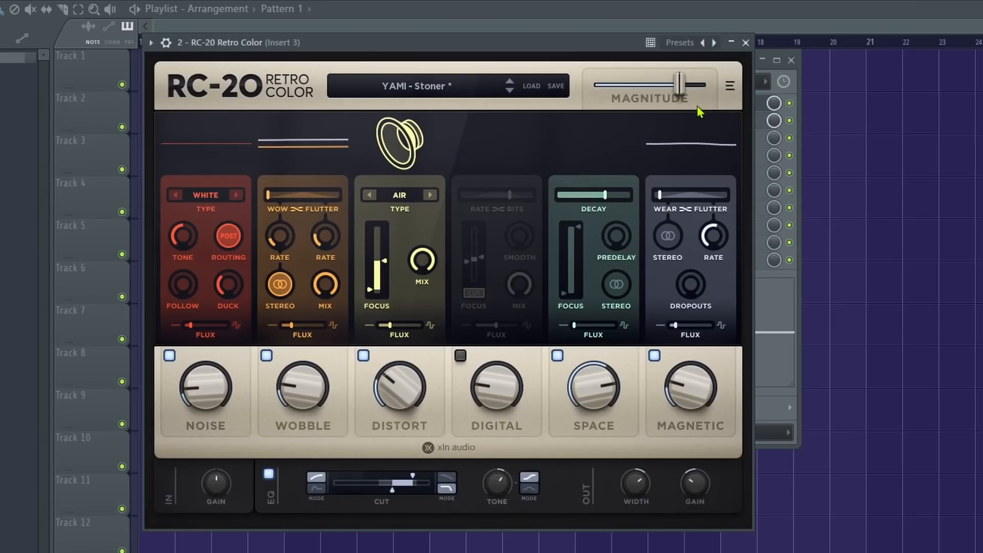
pyautogui.moveTo(408, 43); pyautogui.dragTo(407, 26)
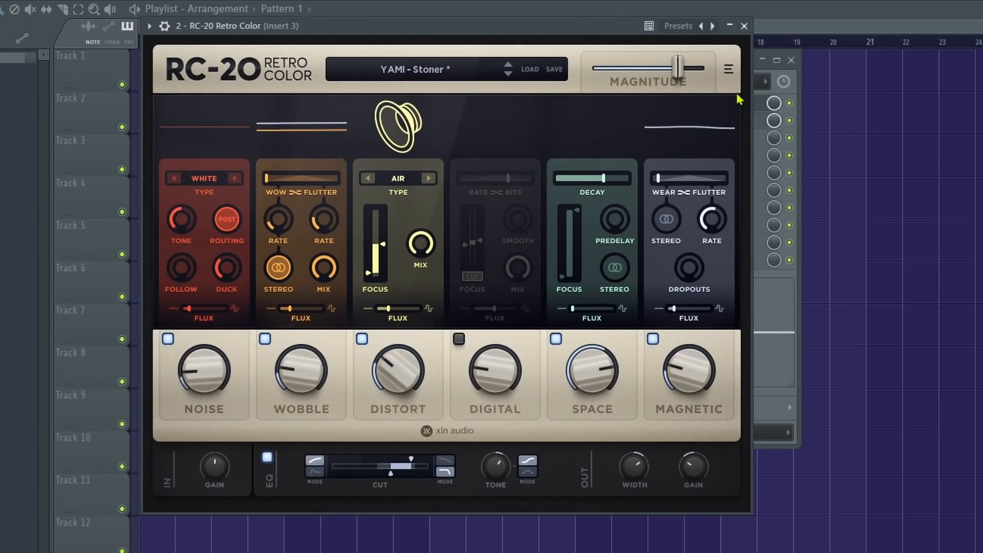
pyautogui.click(730, 26)
pyautogui.click(668, 119)
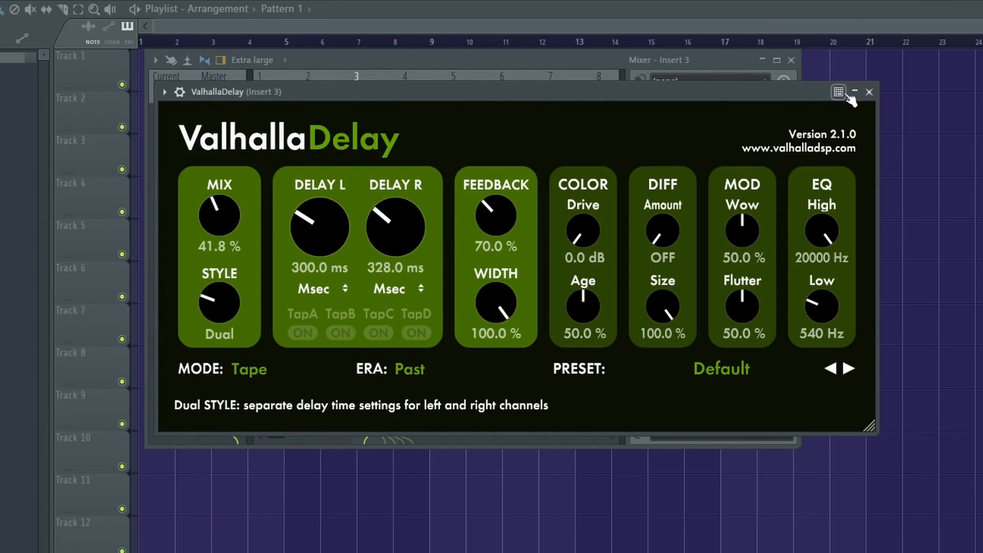
pyautogui.click(868, 91)
# Play the pattern and compare Insert 3 with its effects bypassed and enabled.
pyautogui.press('space')
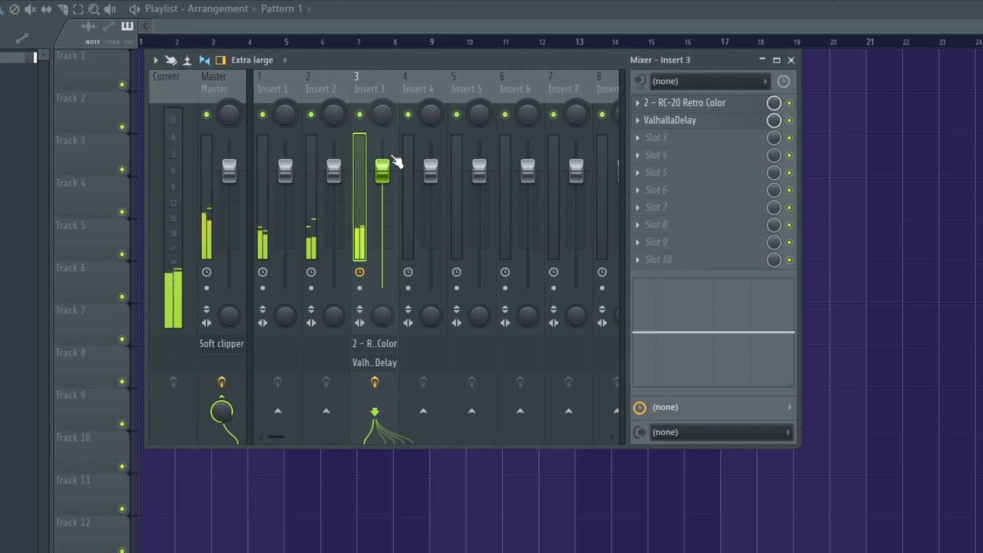
pyautogui.click(384, 387)
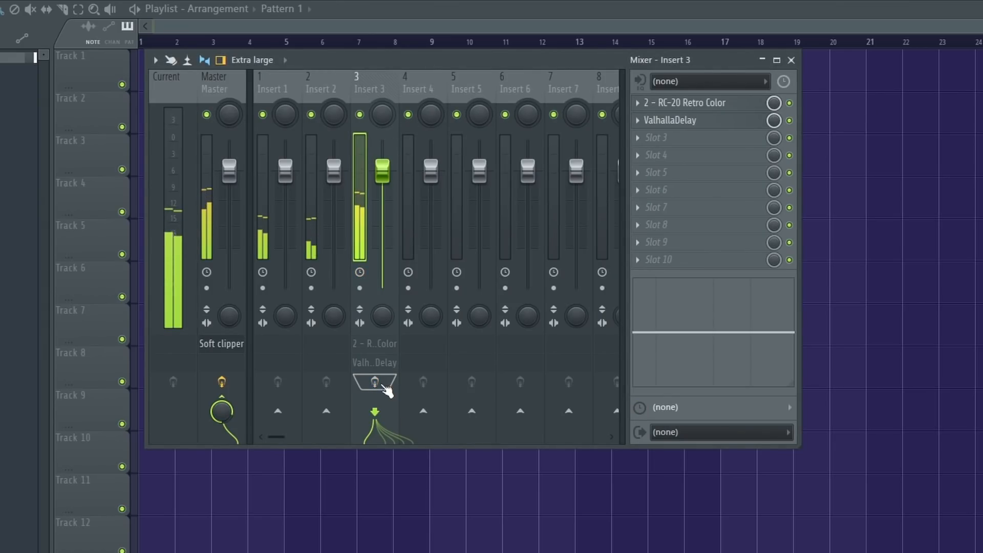
pyautogui.click(385, 388)
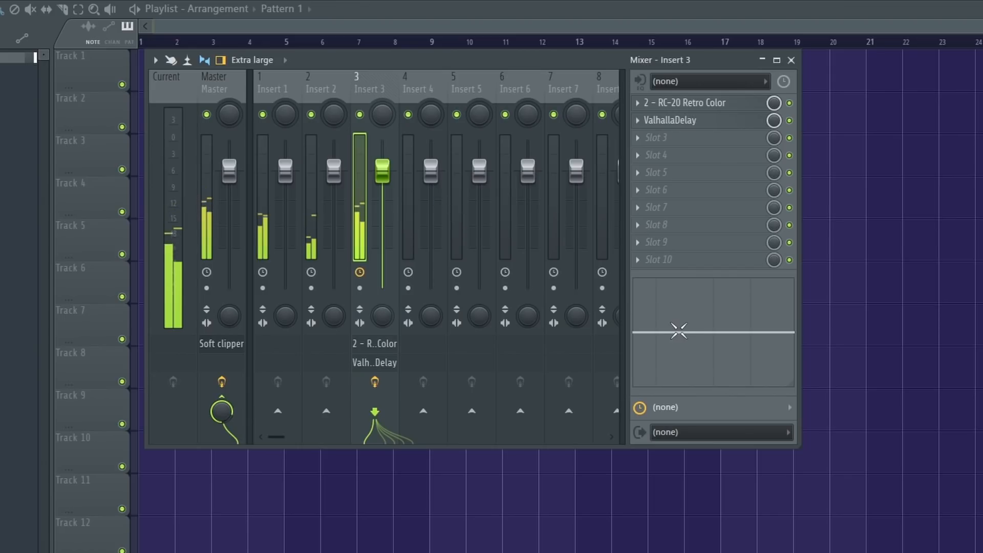
# Cut Insert 3's low EQ band by 18 dB at 446 Hz and boost its highs about 6 dB at 4.6 kHz.
pyautogui.moveTo(658, 336); pyautogui.dragTo(662, 385)
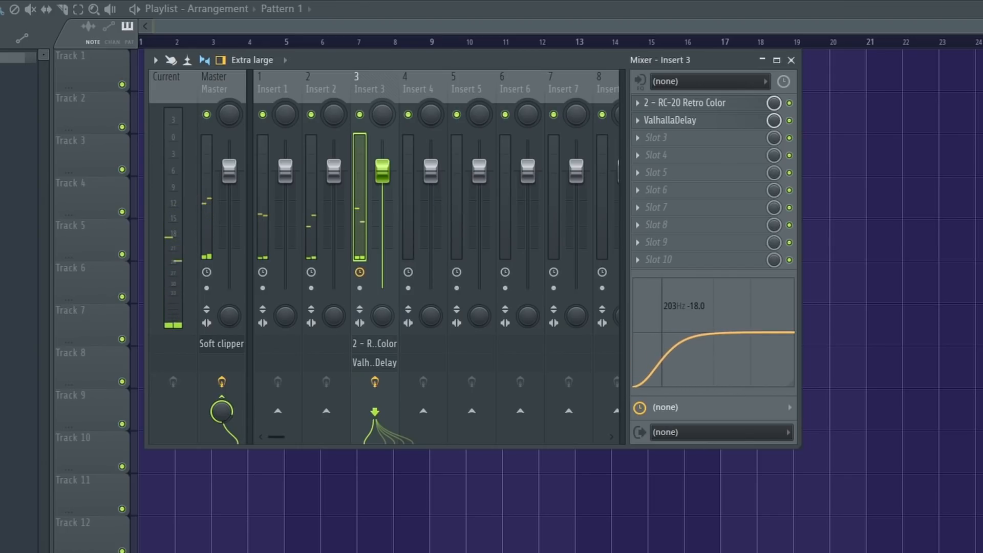
pyautogui.moveTo(733, 344); pyautogui.dragTo(657, 367)
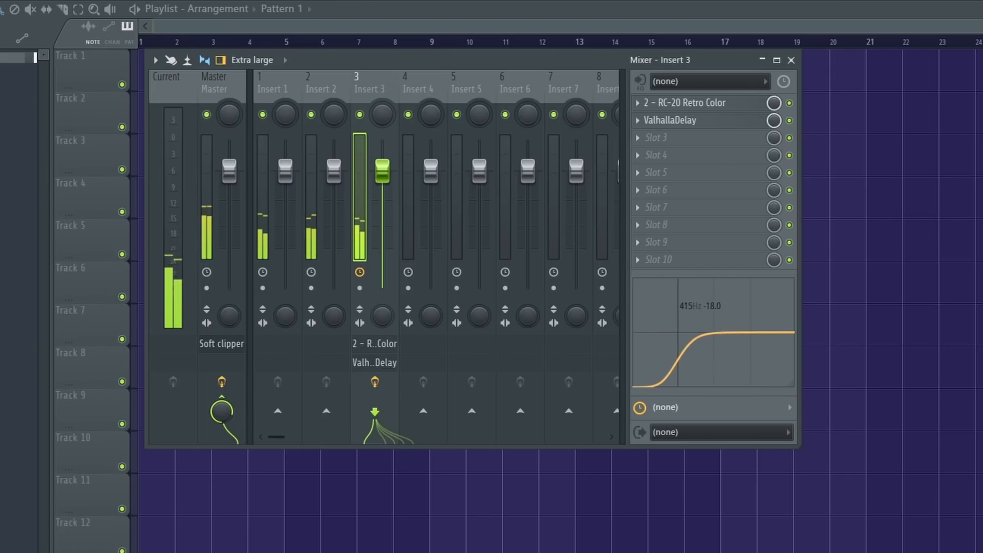
pyautogui.moveTo(738, 366); pyautogui.dragTo(734, 349)
pyautogui.moveTo(670, 377)
pyautogui.mouseDown()
pyautogui.moveTo(682, 377)
pyautogui.moveTo(673, 377)
pyautogui.mouseUp()
# Lower Insert 3's volume to -3.9 dB, pan Inserts 1 and 3 slightly left, and pan Insert 2 slightly right.
pyautogui.moveTo(382, 170)
pyautogui.mouseDown()
pyautogui.moveTo(382, 201)
pyautogui.moveTo(382, 188)
pyautogui.mouseUp()
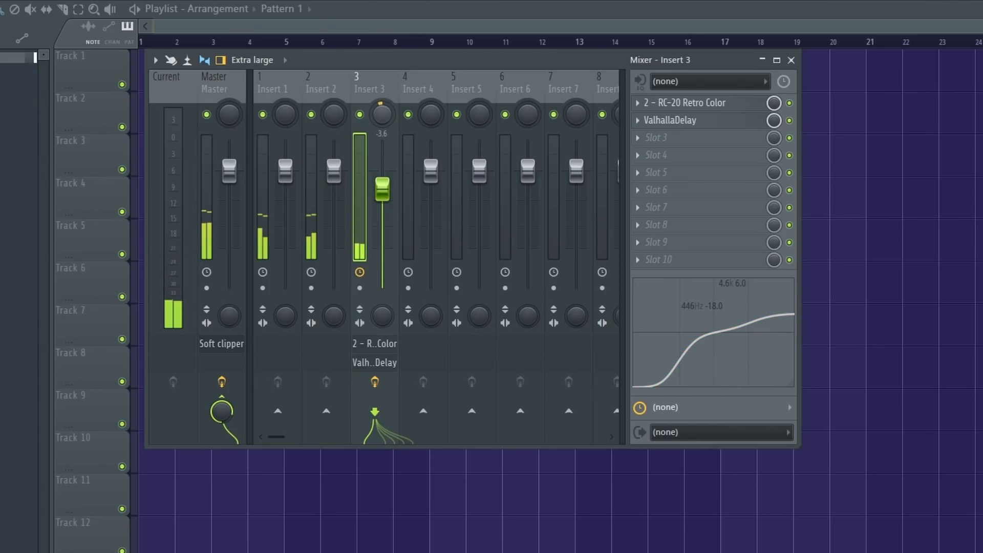
pyautogui.moveTo(288, 117); pyautogui.dragTo(333, 113)
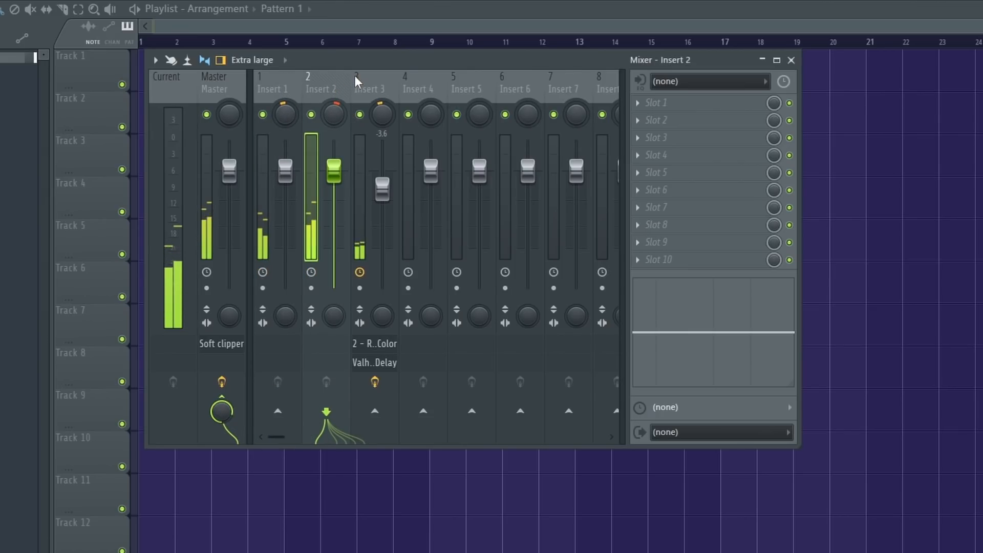
pyautogui.moveTo(383, 190); pyautogui.dragTo(388, 193)
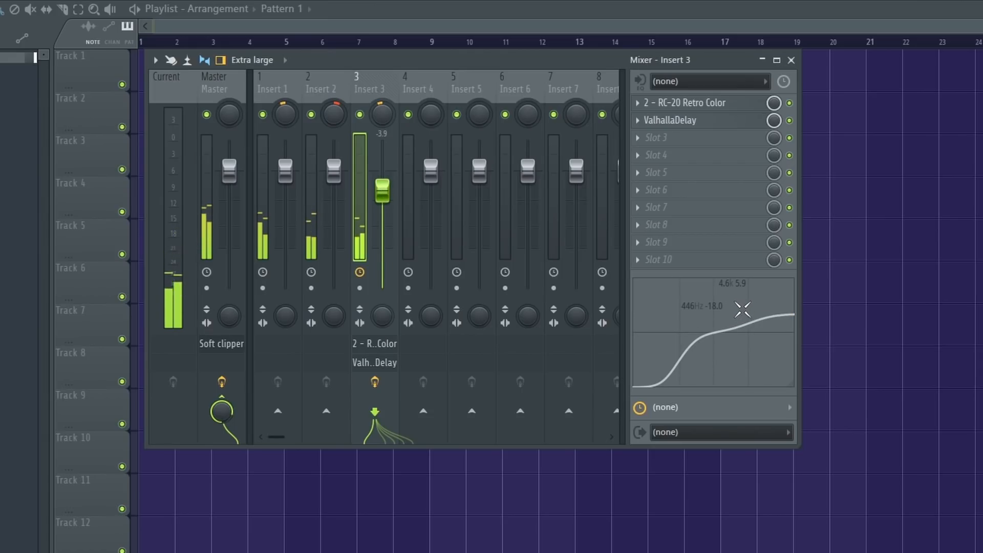
# Boost Insert 2's EQ by 10.4 dB at 3.8 kHz and cut its lows by 5.9 dB at 223 Hz.
pyautogui.click(331, 94)
pyautogui.moveTo(717, 358); pyautogui.dragTo(743, 295)
pyautogui.moveTo(656, 335)
pyautogui.mouseDown()
pyautogui.moveTo(655, 351)
pyautogui.moveTo(663, 350)
pyautogui.mouseUp()
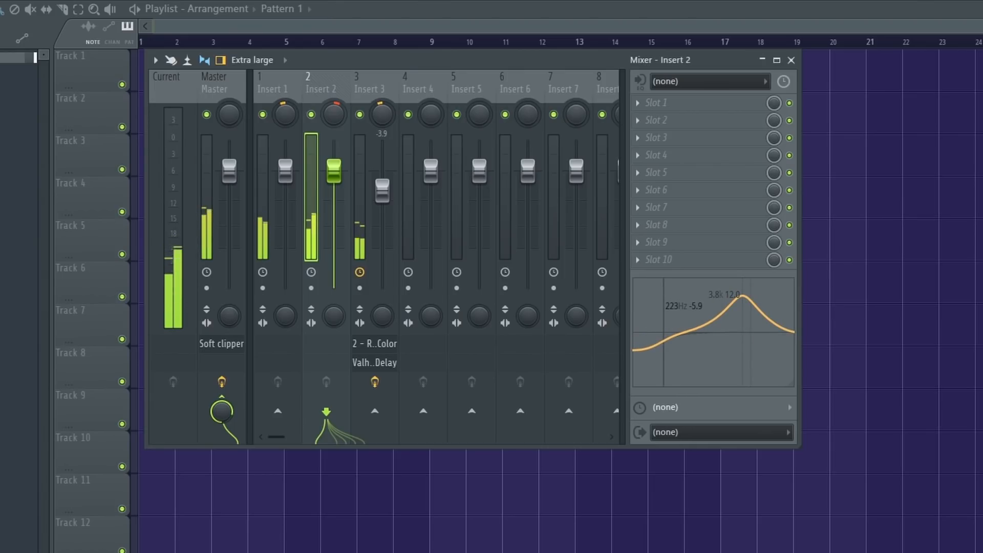
pyautogui.moveTo(742, 296); pyautogui.dragTo(742, 335)
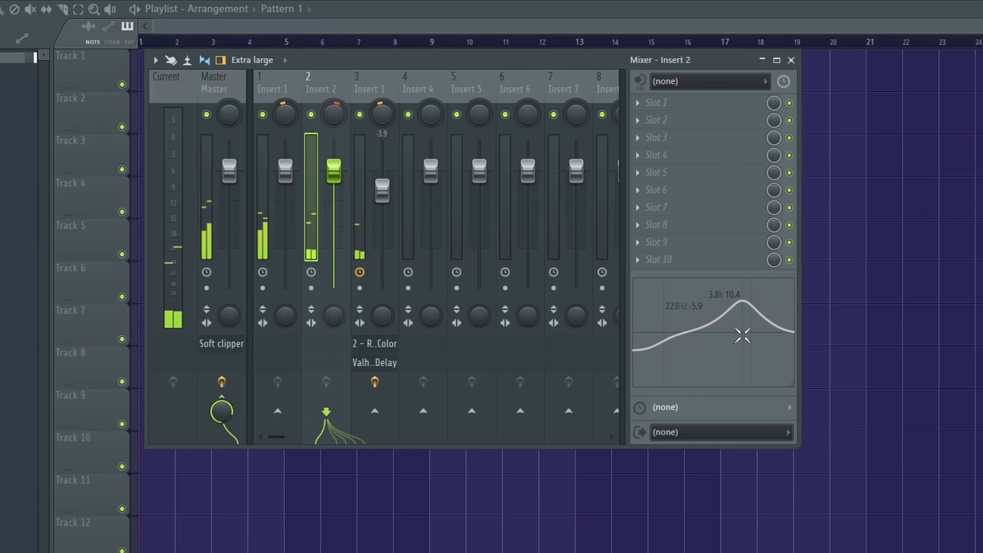
# Dip Insert 1's EQ by 1.4 dB at 4.6 kHz and reduce its low band.
pyautogui.click(283, 86)
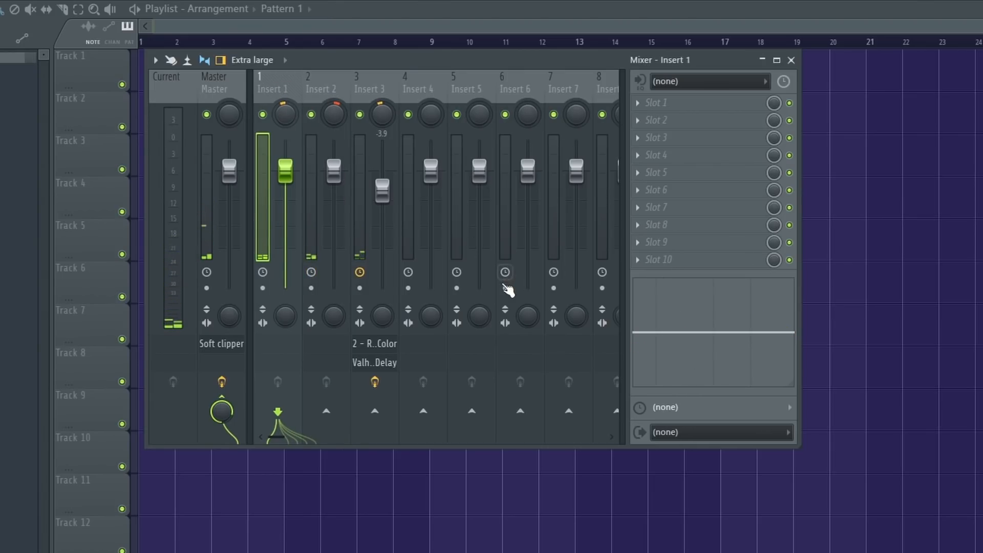
pyautogui.click(321, 90)
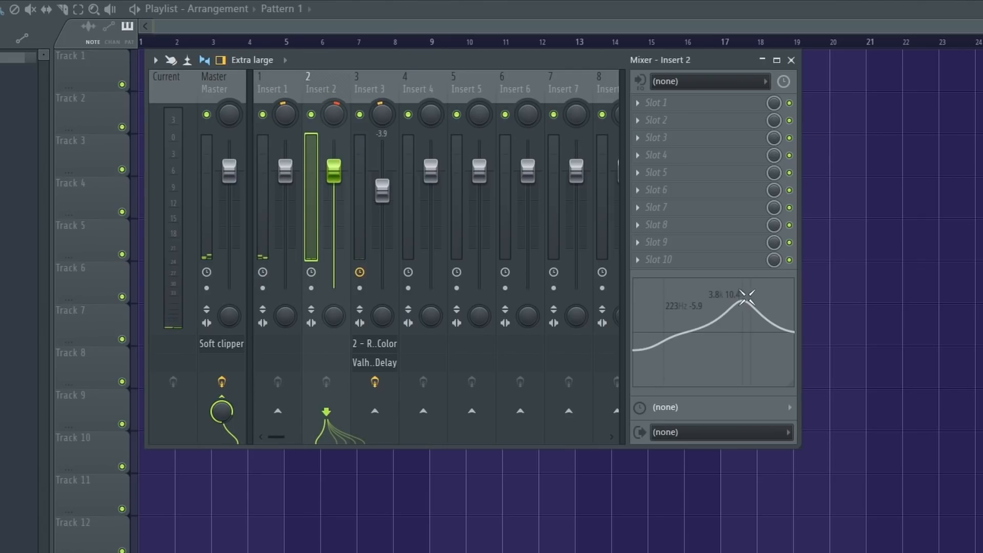
pyautogui.click(262, 78)
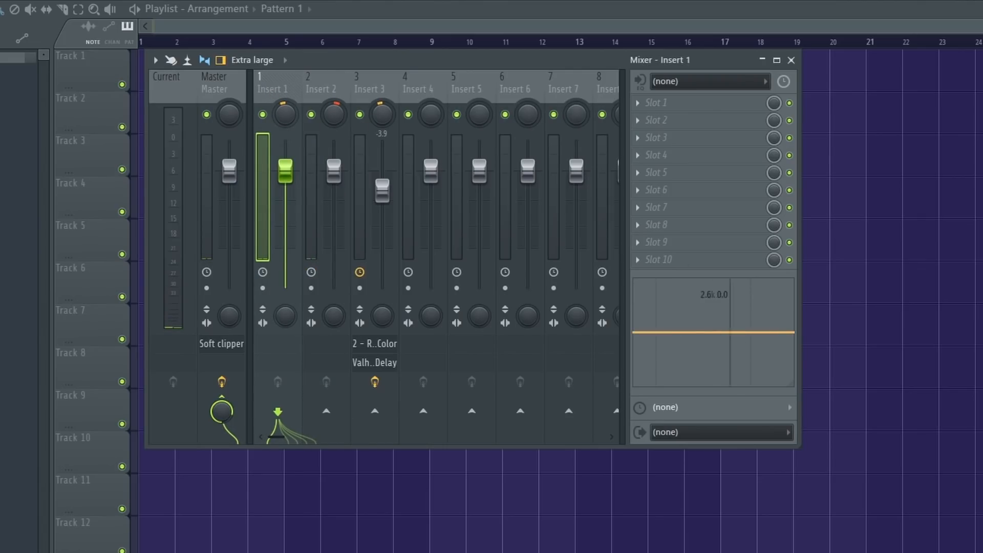
pyautogui.moveTo(711, 353); pyautogui.dragTo(710, 357)
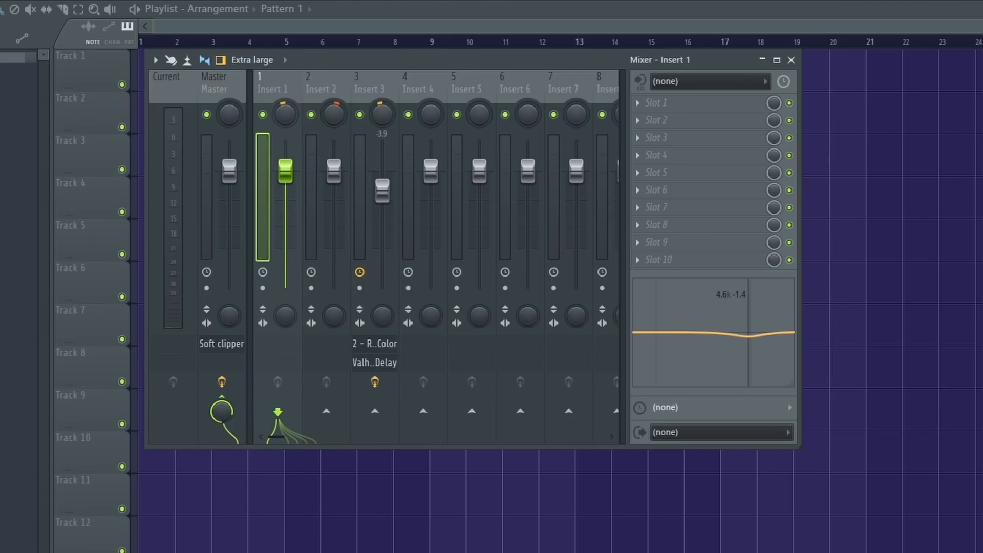
pyautogui.moveTo(654, 368); pyautogui.dragTo(654, 373)
# Play the pattern and lower Insert 3's volume to -6.1 dB.
pyautogui.press('space')
pyautogui.moveTo(381, 191); pyautogui.dragTo(382, 200)
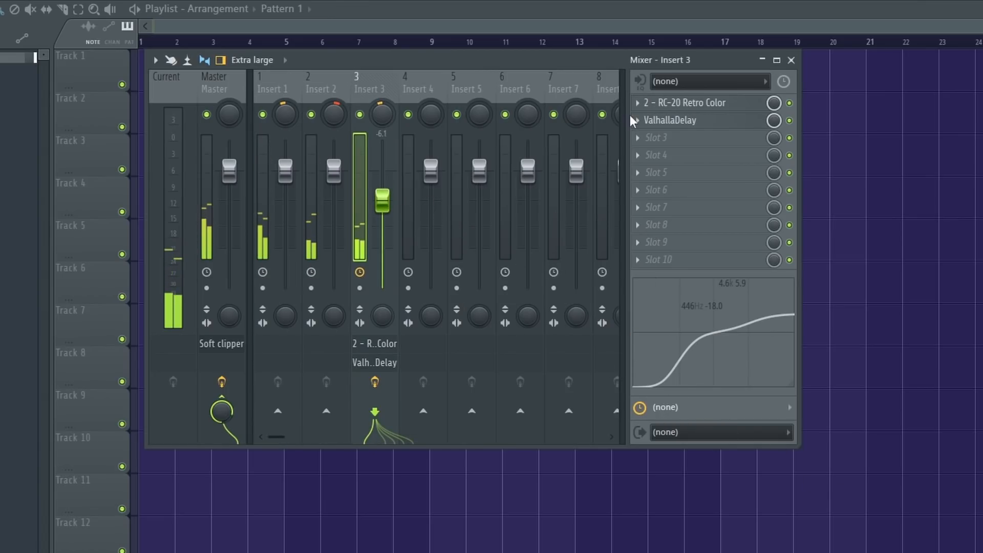
pyautogui.moveTo(595, 61); pyautogui.dragTo(602, 72)
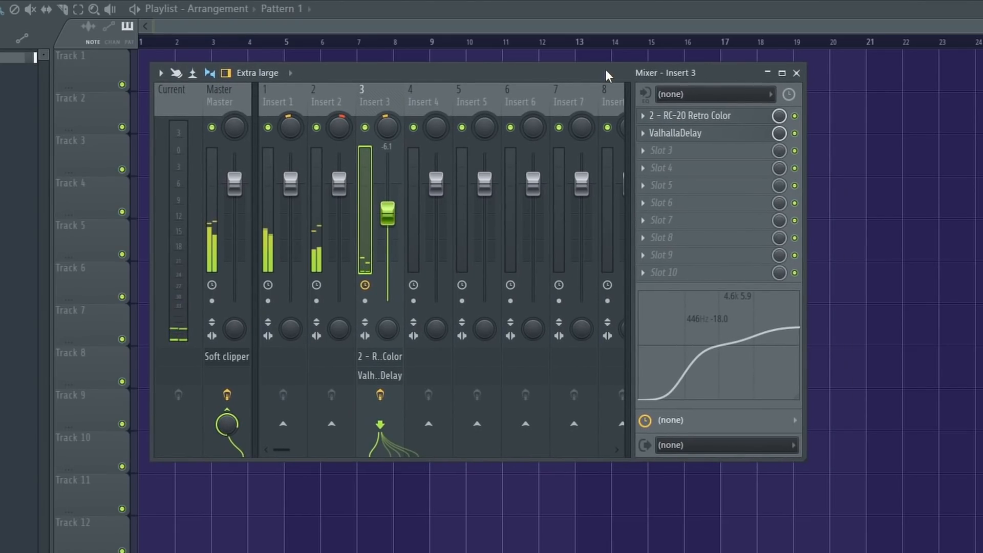